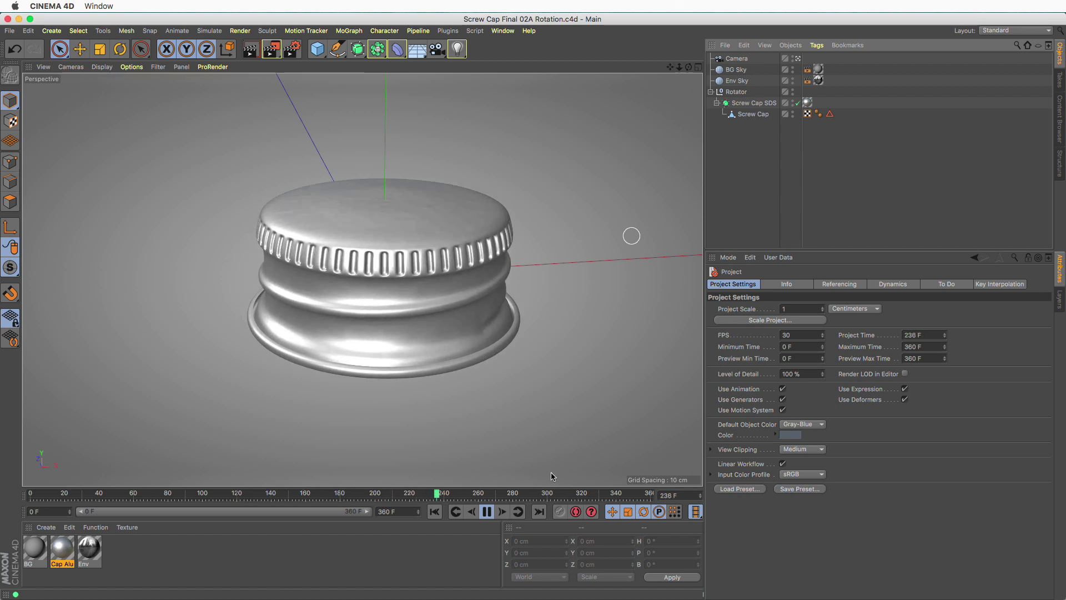
# Step: Stop the screw cap animation playback and return to the first frame
pyautogui.click(487, 511)
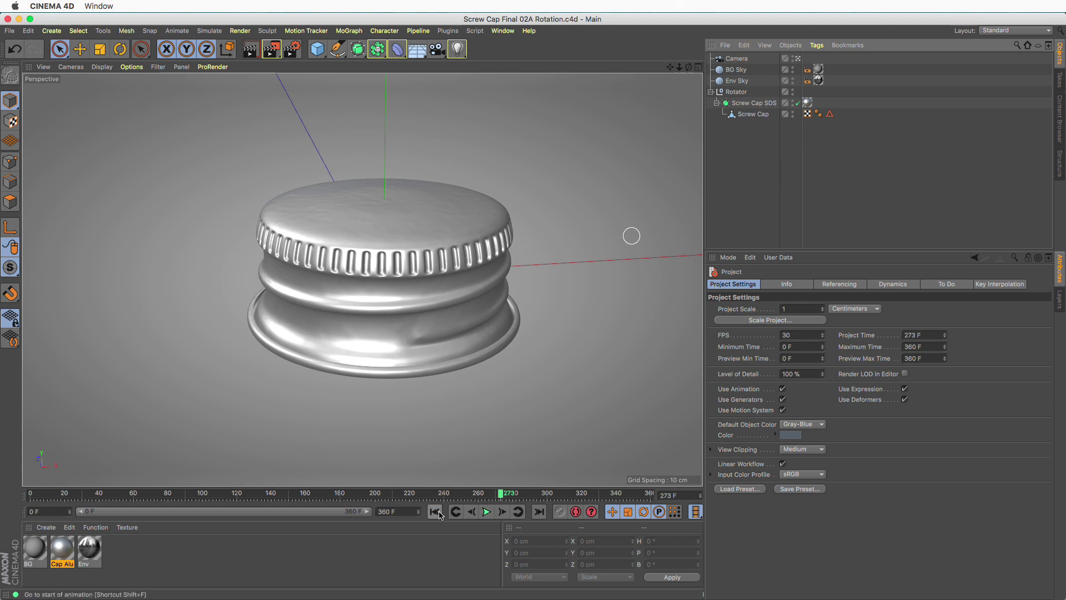
pyautogui.click(436, 512)
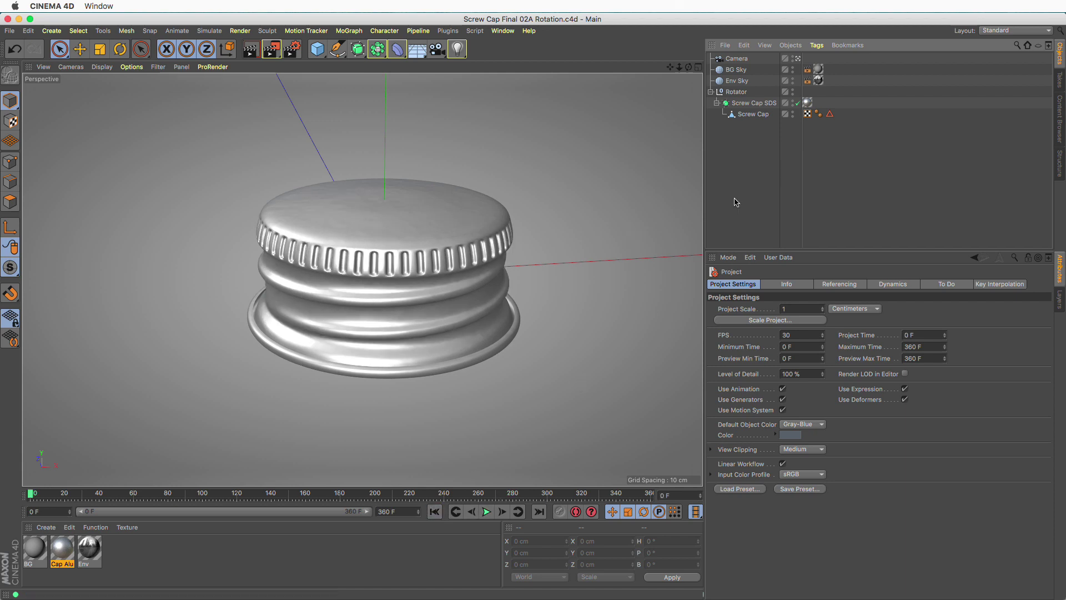
# Step: Create a Helix spline in a new project and set its plane to XZ
pyautogui.press('super+n')
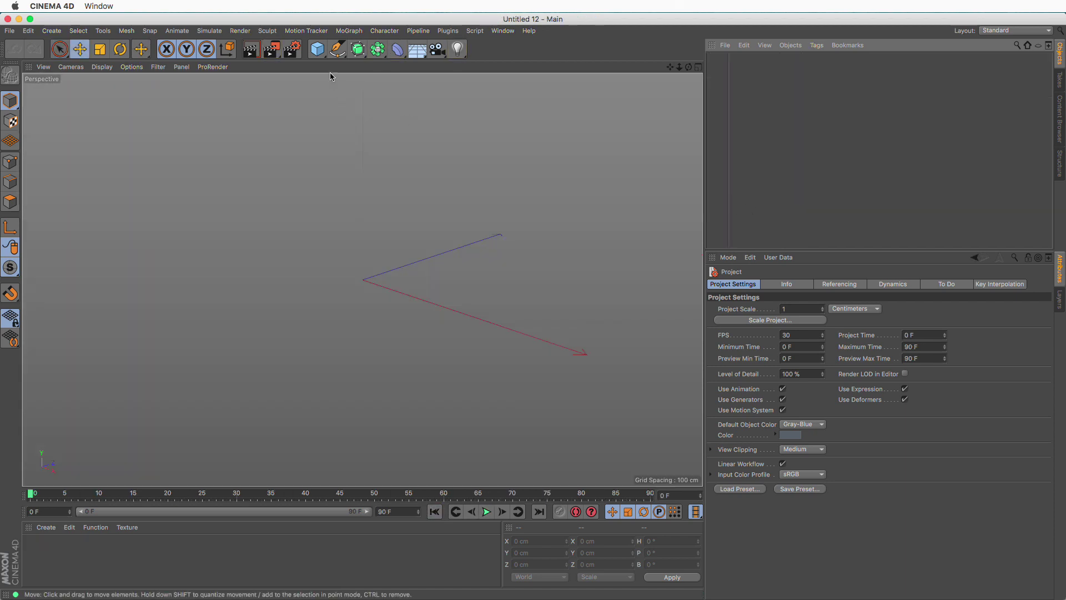
pyautogui.click(337, 49)
pyautogui.click(450, 109)
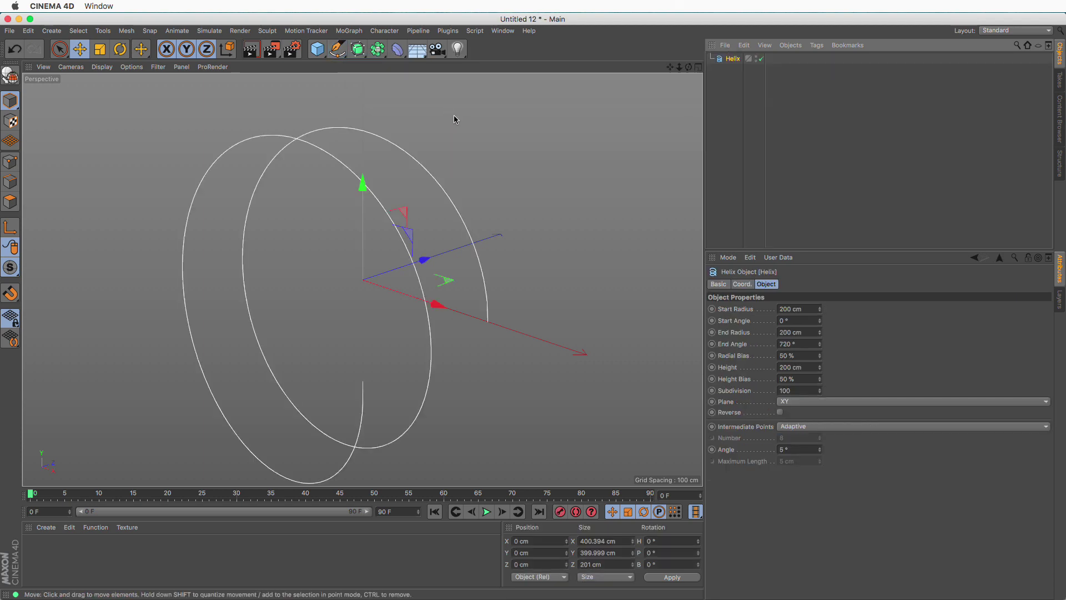
pyautogui.click(783, 401)
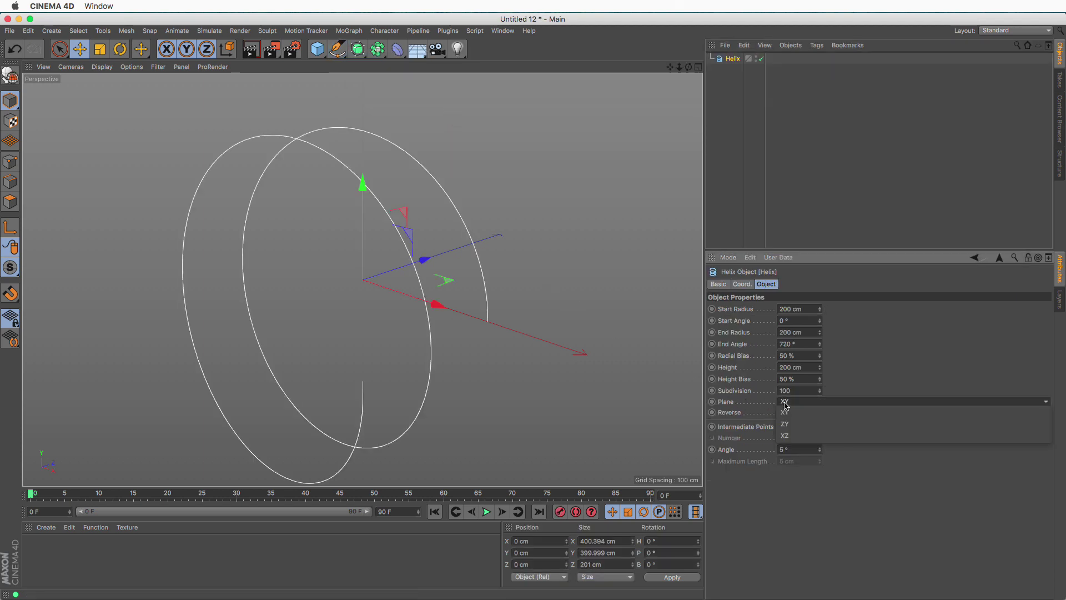
pyautogui.click(798, 438)
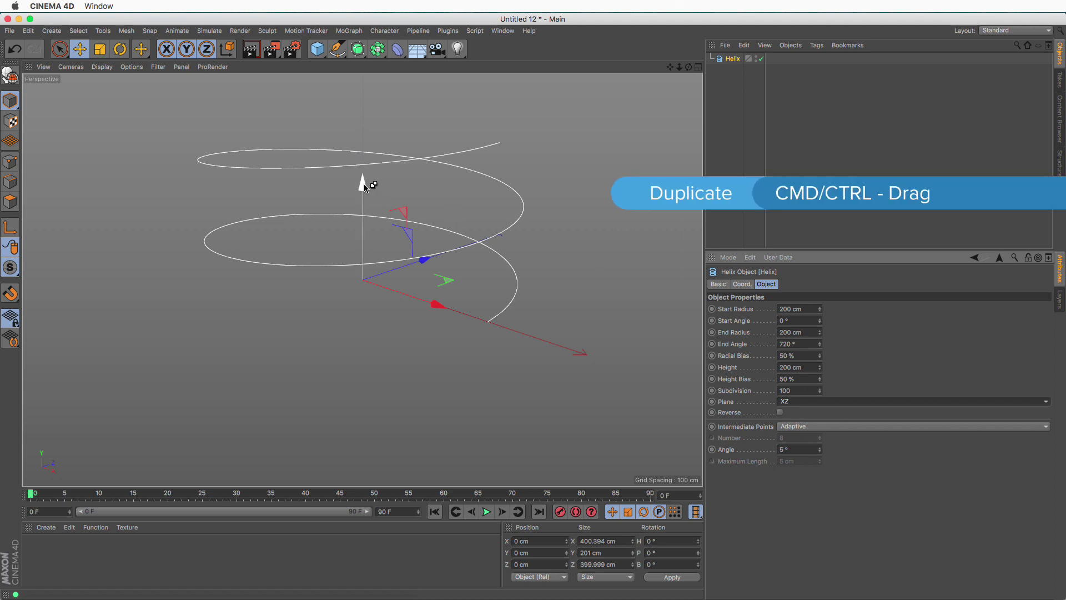
# Step: Duplicate the helix downwards along the Y axis and set the copy's Y position to -100 cm
pyautogui.keyDown('ctrl'); pyautogui.moveTo(363, 191); pyautogui.dragTo(373, 277); pyautogui.keyUp('ctrl')
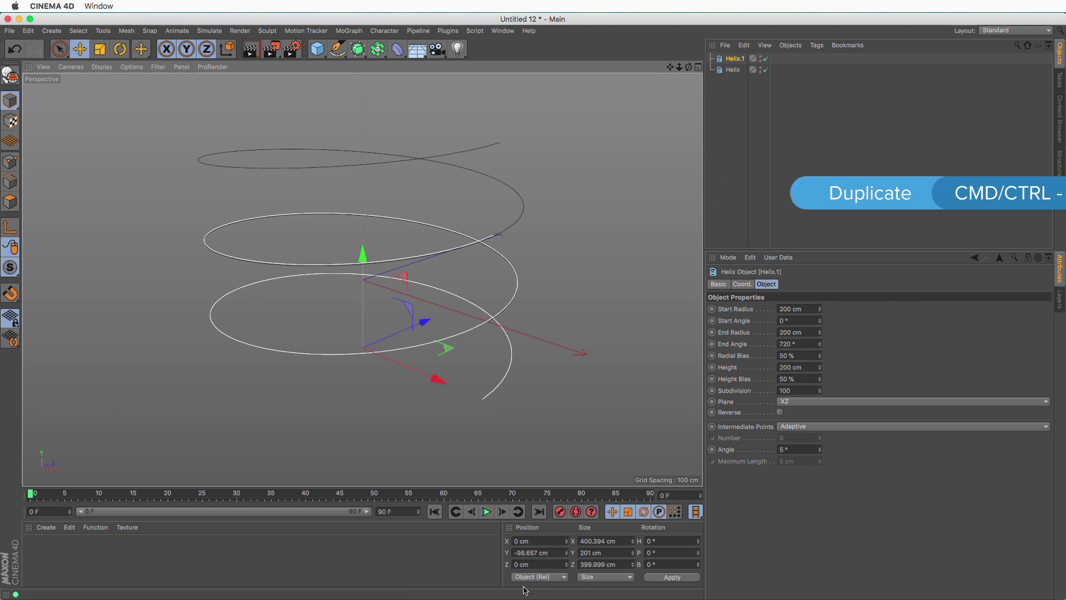
pyautogui.doubleClick(545, 553)
pyautogui.press('BackSpace')
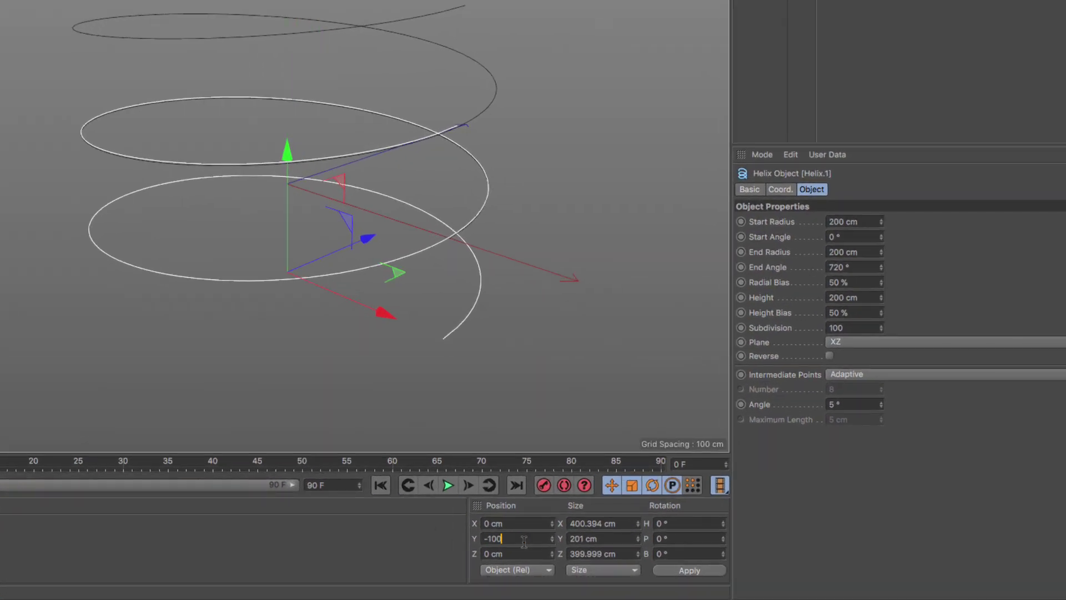
pyautogui.write('-100')
pyautogui.press('Return')
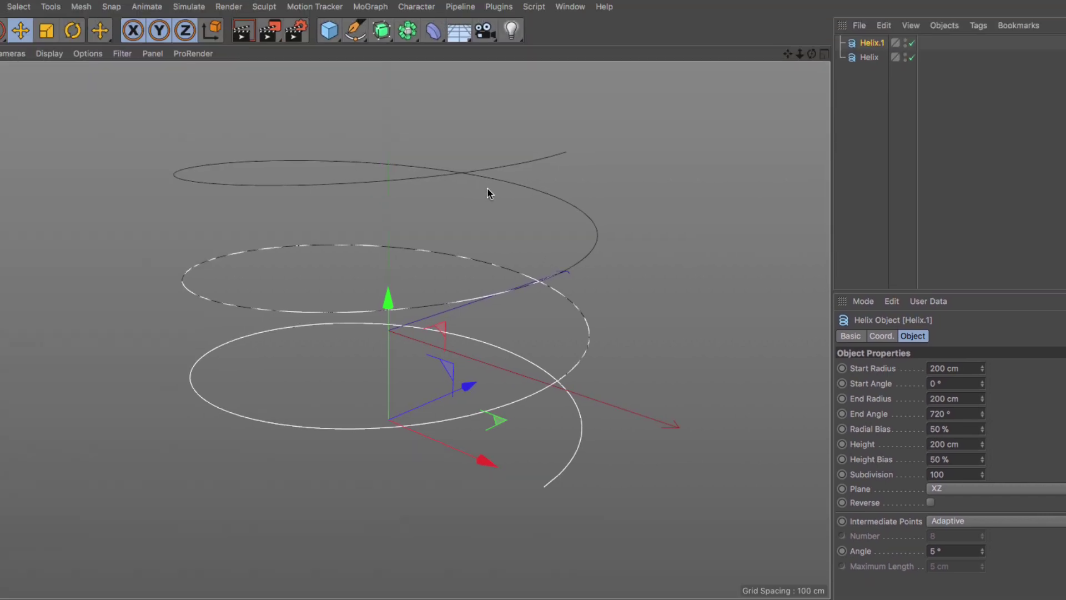
# Step: Order the helix copy below the original in the hierarchy and create a Loft containing both helices
pyautogui.moveTo(871, 45); pyautogui.dragTo(875, 81)
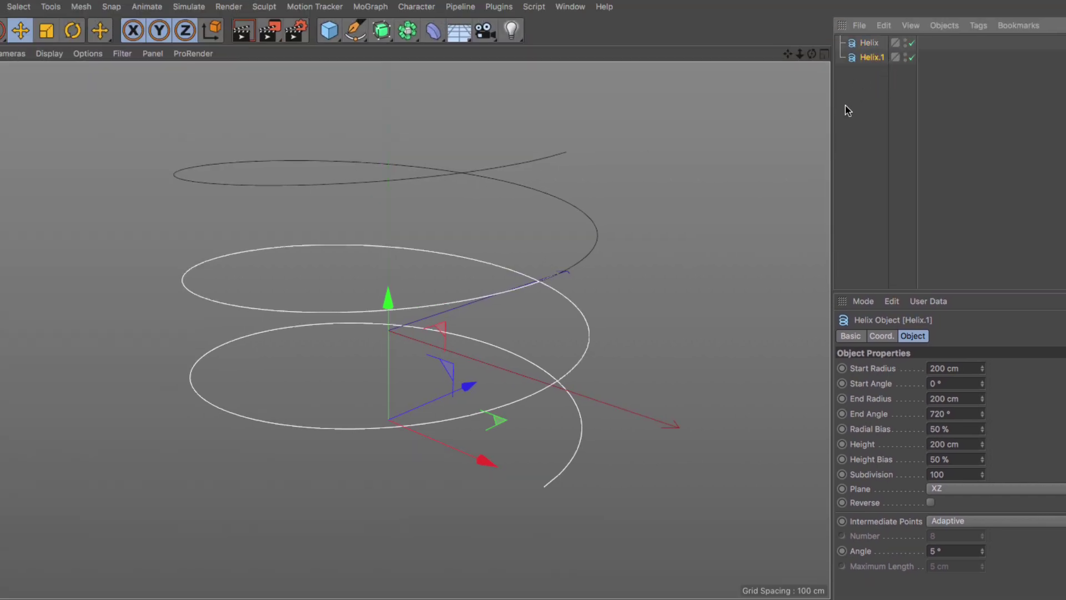
pyautogui.click(385, 30)
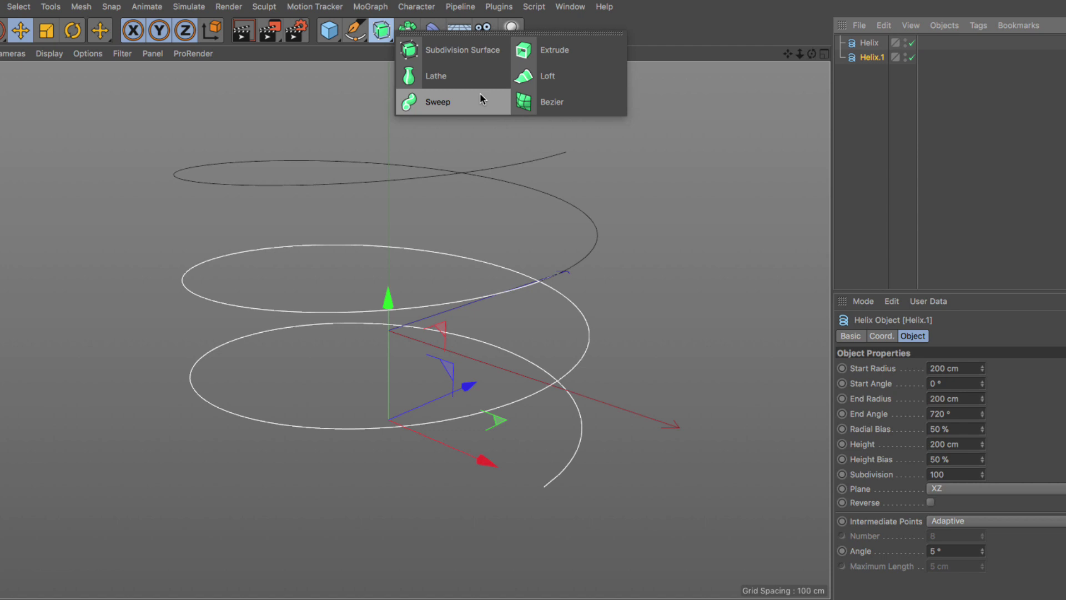
pyautogui.click(572, 84)
pyautogui.moveTo(881, 109); pyautogui.dragTo(869, 45)
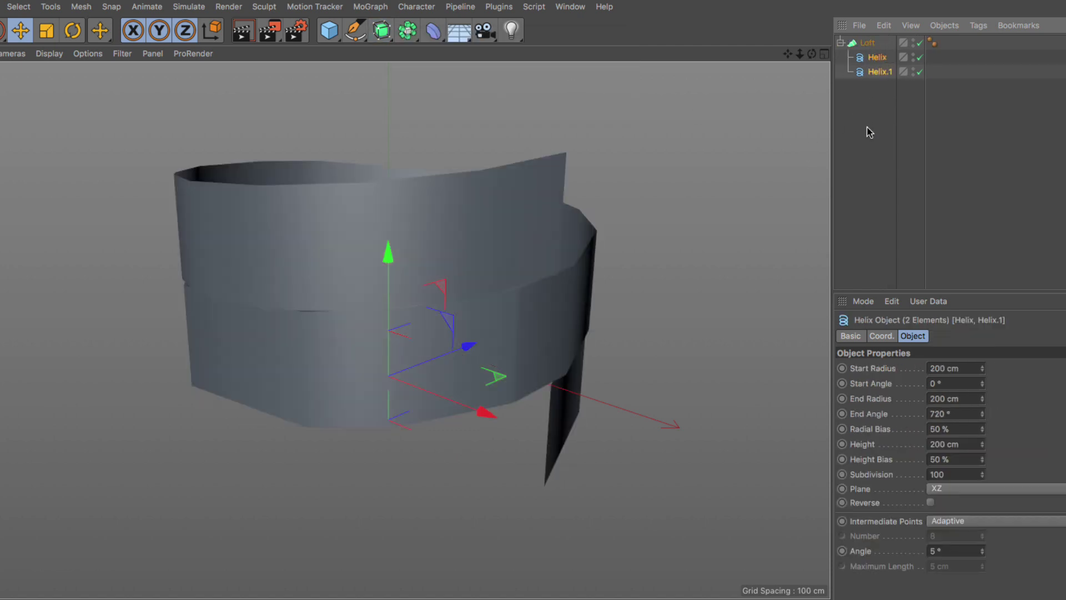
# Step: Set the viewport display to Gouraud Shading (Lines)
pyautogui.click(48, 54)
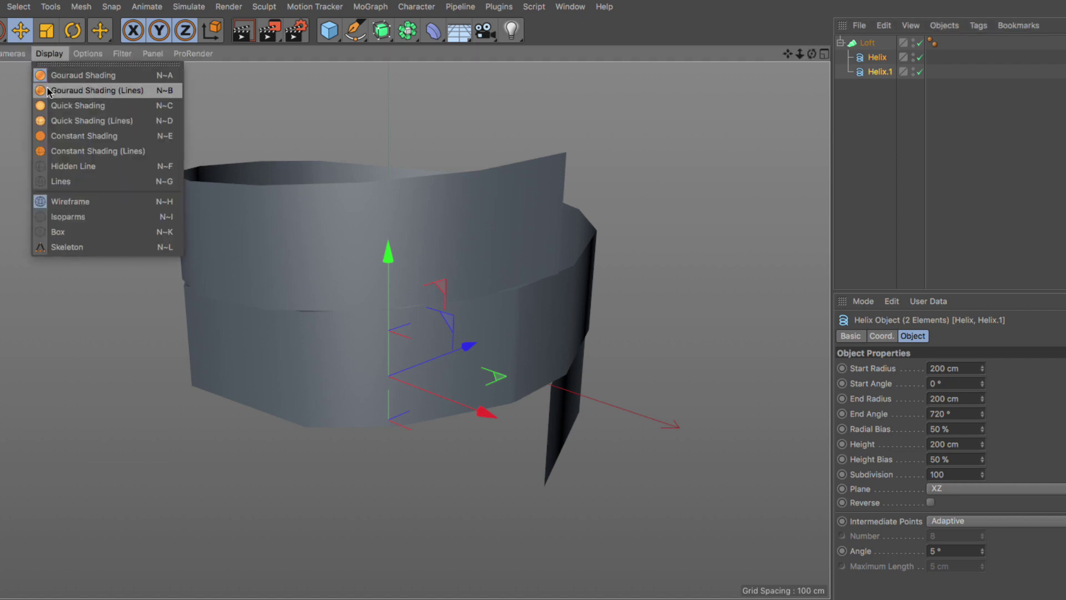
pyautogui.click(136, 91)
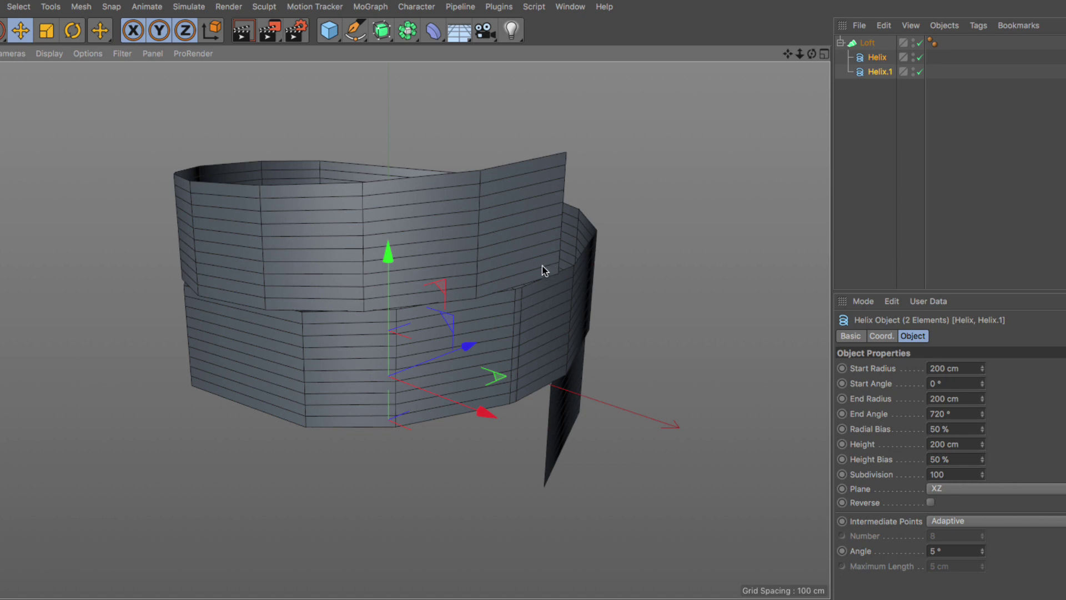
# Step: Disable Subdivision per Segment on the Loft and set its Mesh Subdivision V to 2
pyautogui.click(867, 45)
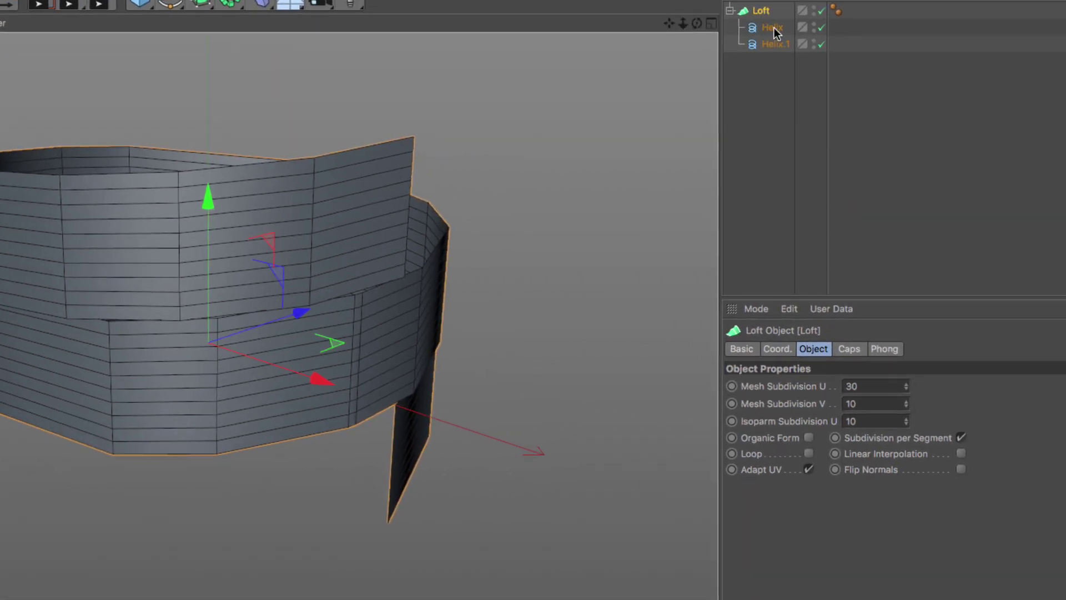
pyautogui.click(961, 438)
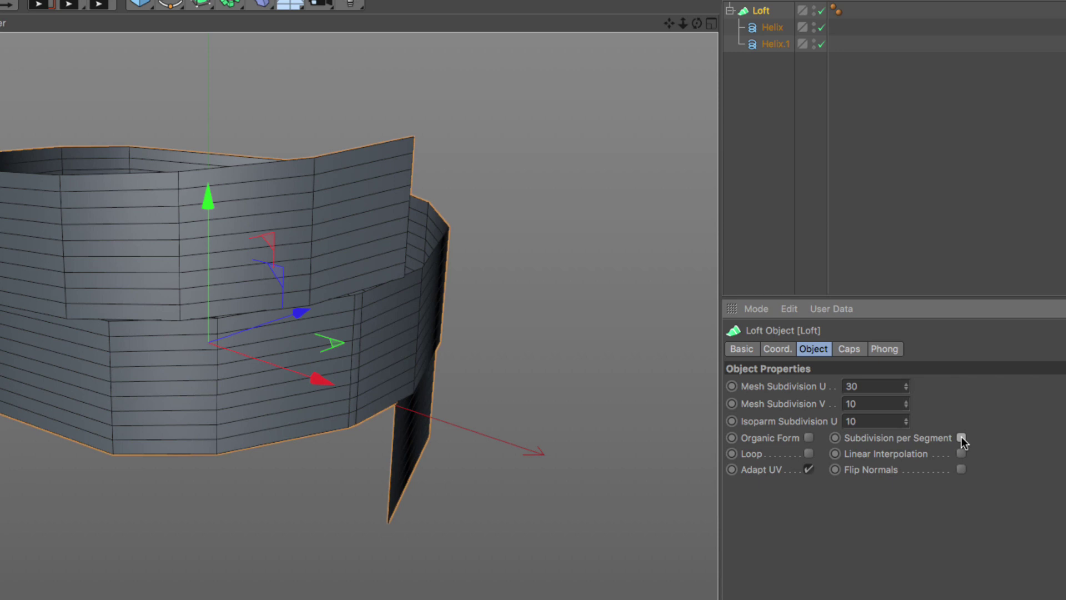
pyautogui.click(881, 403)
pyautogui.write('2')
pyautogui.press('Return')
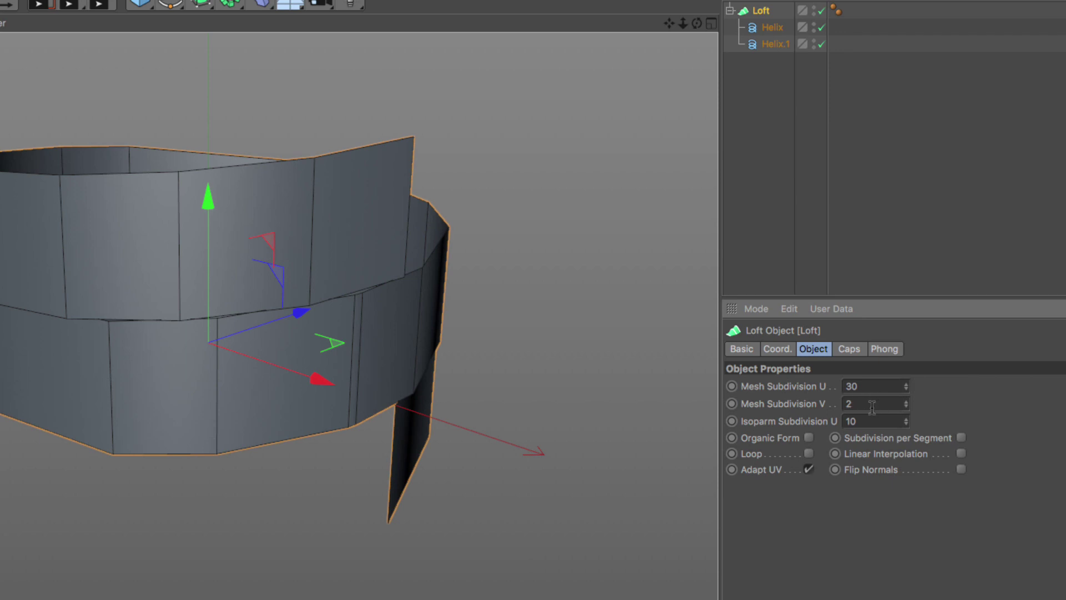
# Step: Enable Organic Form on the Loft and set its Mesh Subdivision U to 120+1
pyautogui.click(809, 438)
pyautogui.click(809, 438)
pyautogui.click(809, 438)
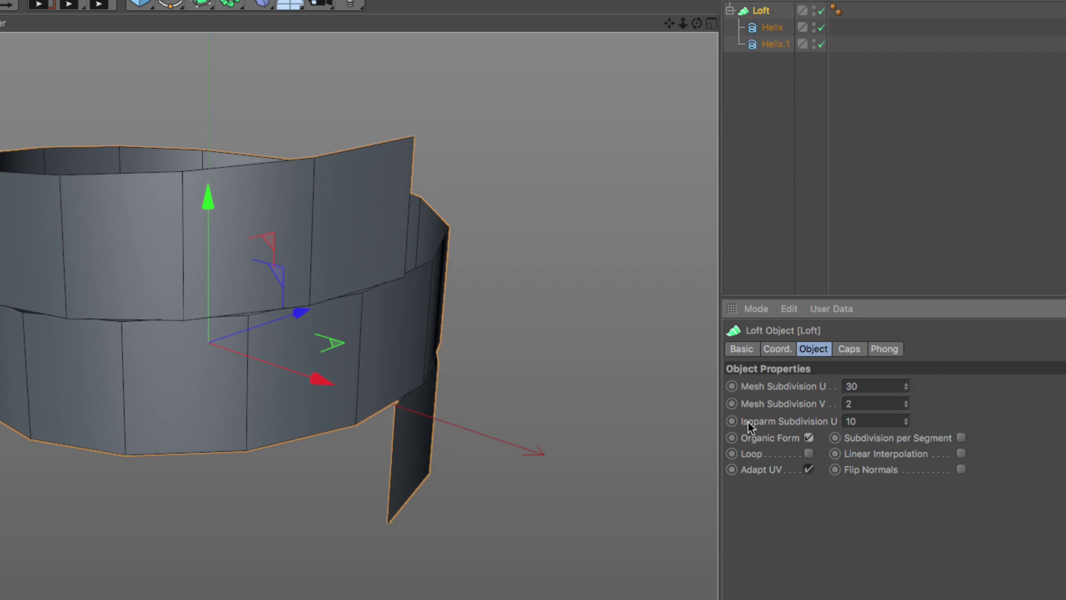
pyautogui.click(885, 381)
pyautogui.write('120+1')
pyautogui.press('Return')
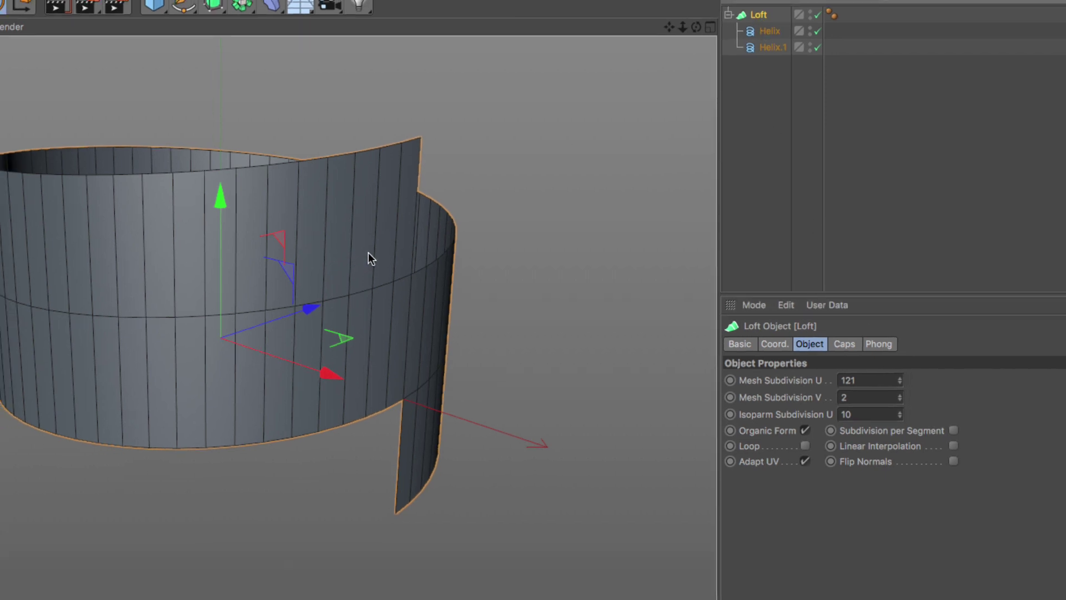
# Step: Convert the Loft to an editable polygon object and optimize all of its points
pyautogui.press('c')
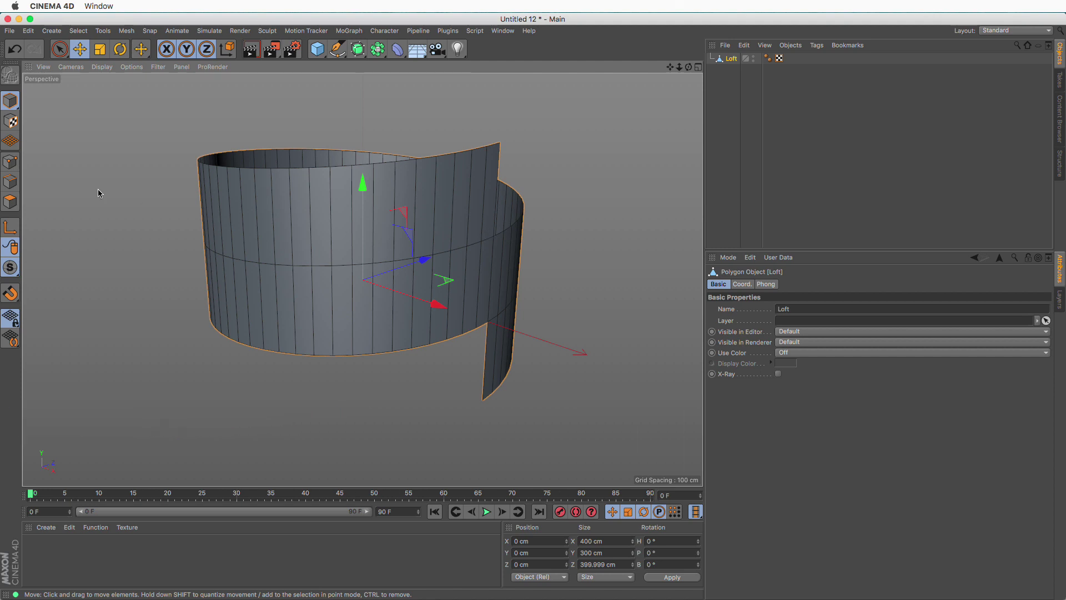
pyautogui.click(10, 161)
pyautogui.press('super+a')
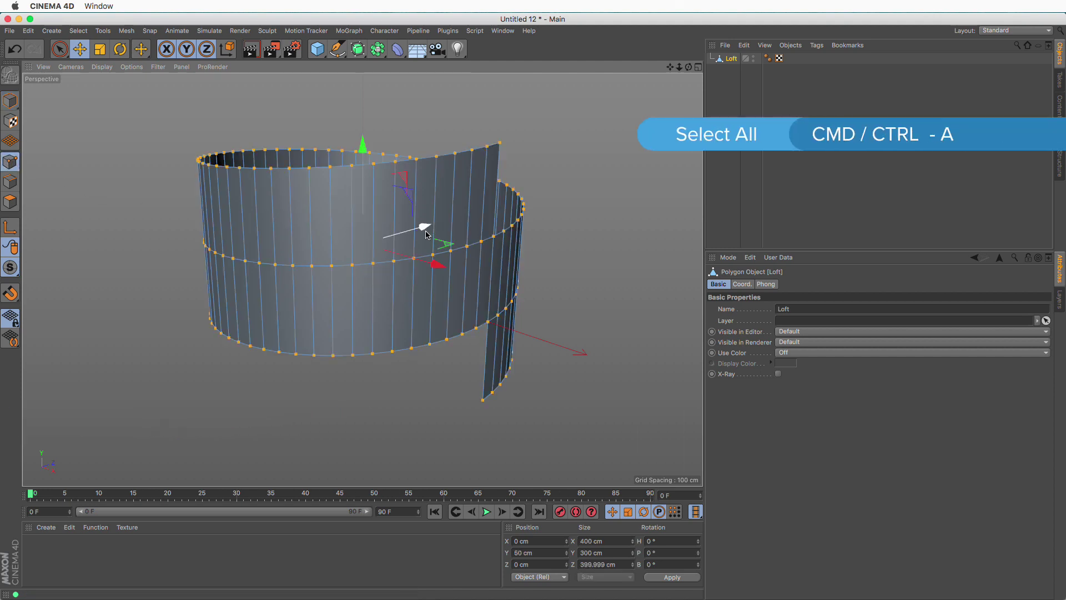
pyautogui.rightClick(455, 227)
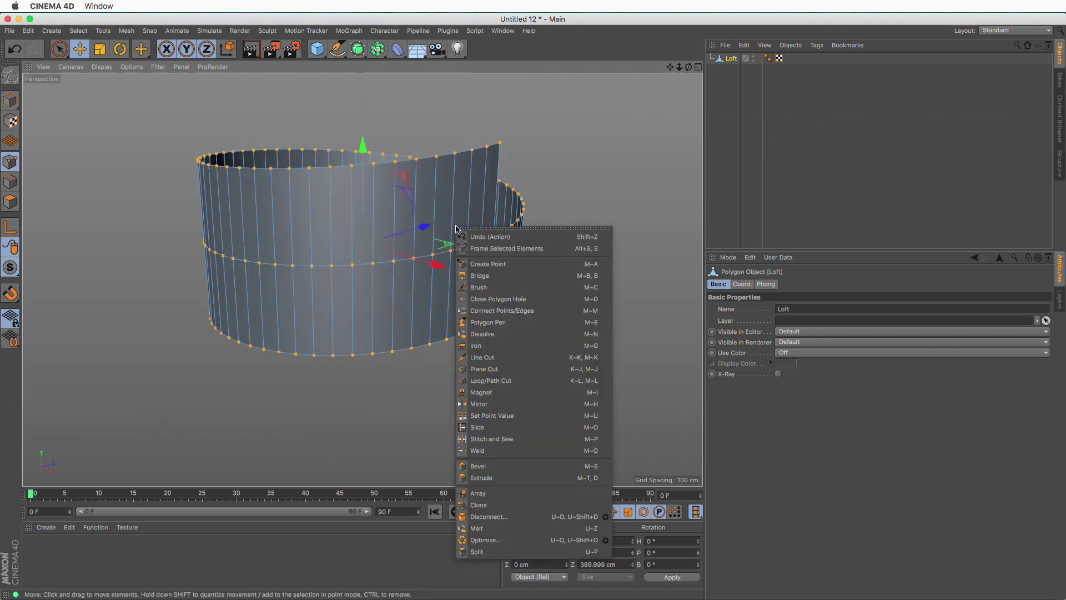
pyautogui.click(498, 541)
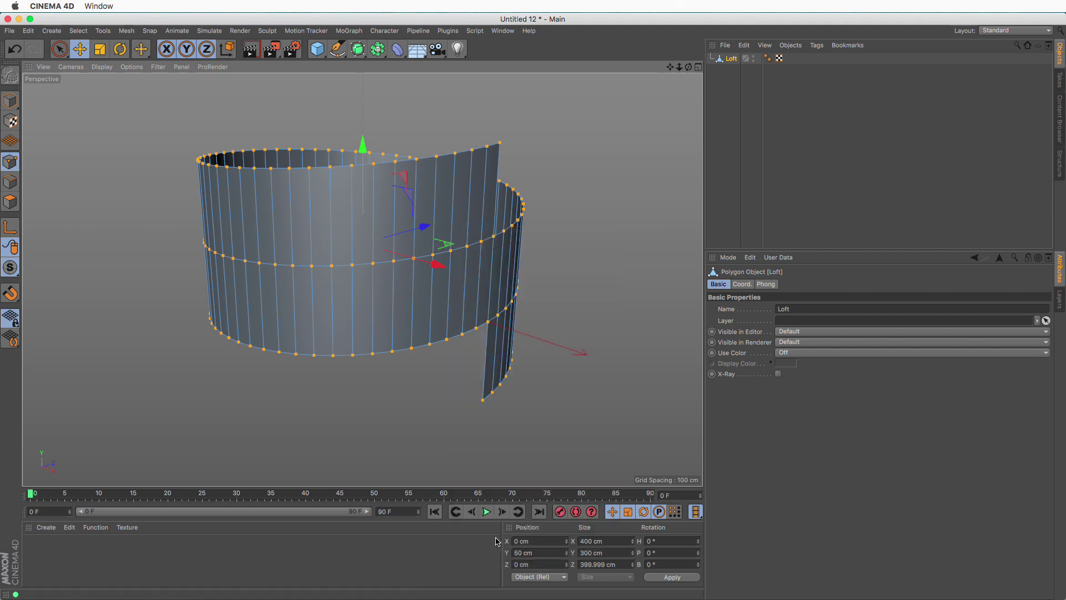
# Step: Duplicate the loft mesh upwards along the Y axis and set the copy's Y position to 200 cm
pyautogui.click(10, 100)
pyautogui.keyDown('super'); pyautogui.moveTo(363, 182); pyautogui.dragTo(364, 7); pyautogui.keyUp('super')
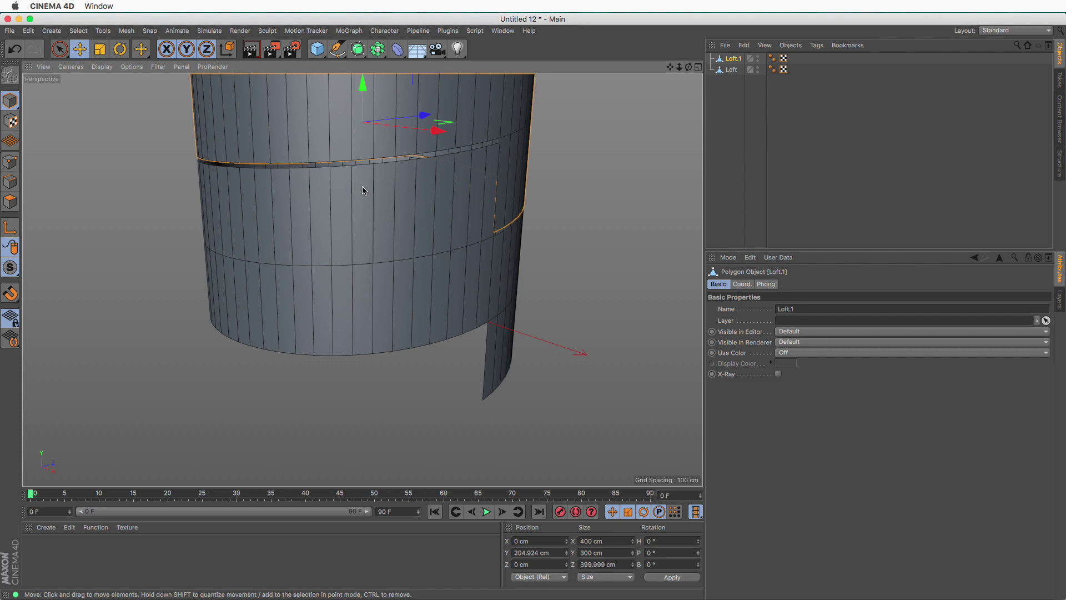
pyautogui.click(531, 552)
pyautogui.write('200')
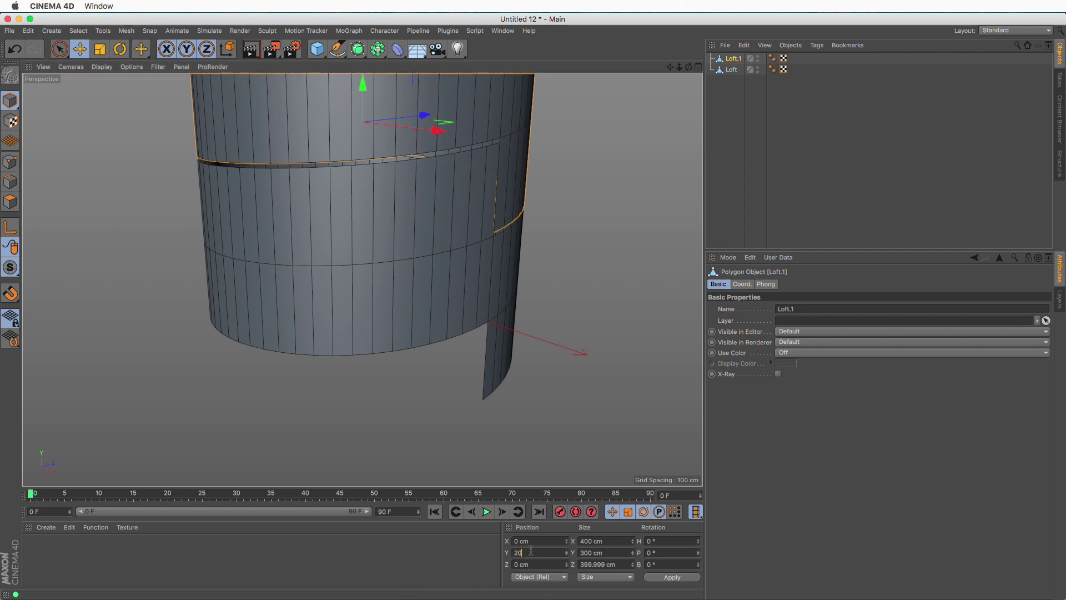
pyautogui.press('Return')
# Step: Merge both loft meshes into a single object with Connect Objects + Delete
pyautogui.moveTo(751, 138); pyautogui.dragTo(711, 53)
pyautogui.rightClick(723, 67)
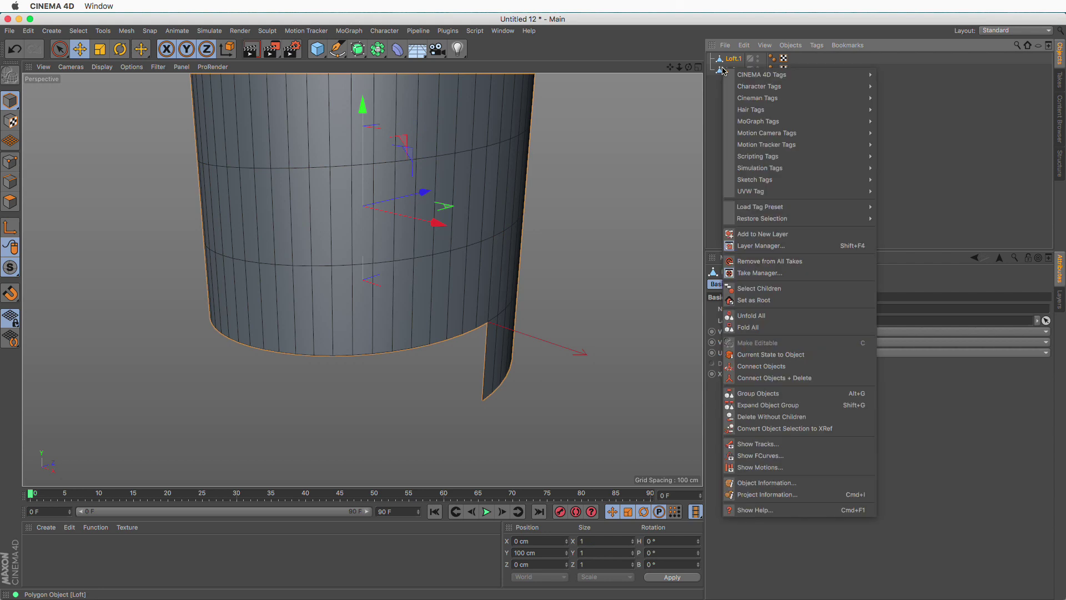
pyautogui.click(757, 377)
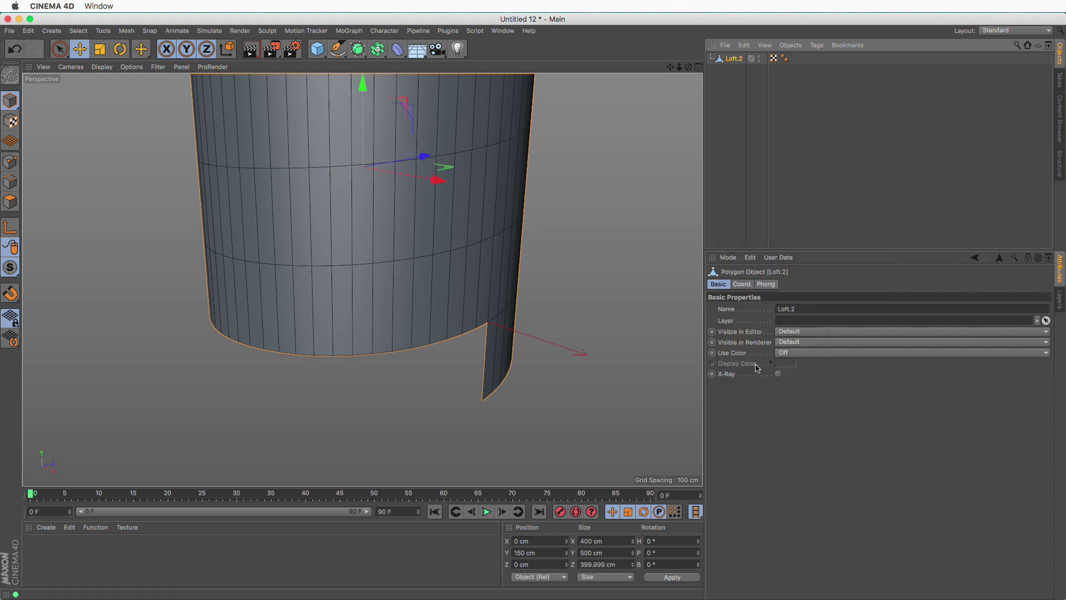
# Step: Optimize the points of the merged mesh to weld the seam between the two lofts
pyautogui.click(10, 162)
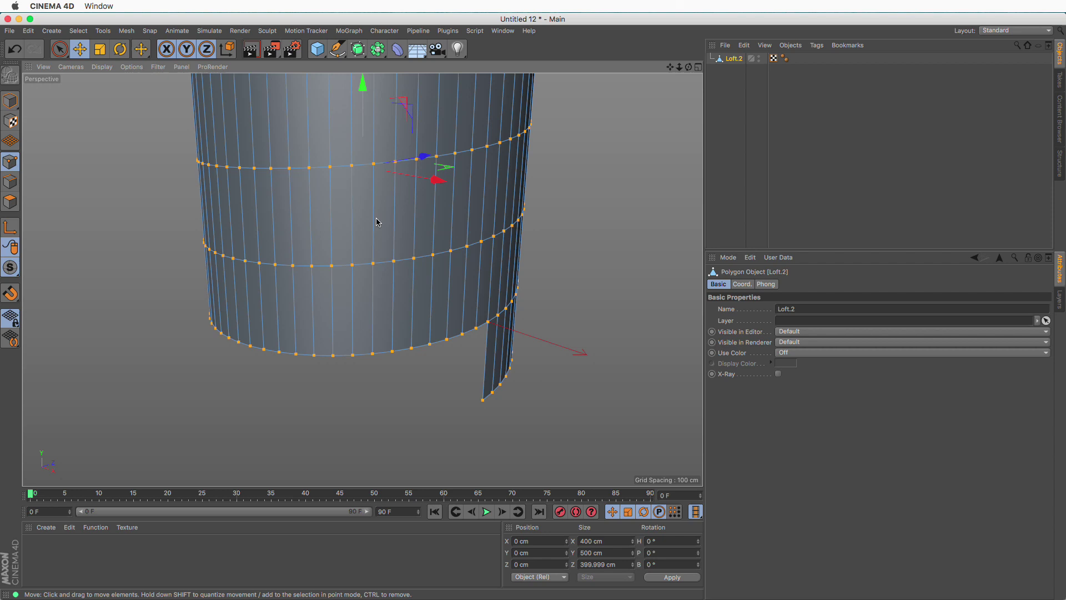
pyautogui.rightClick(383, 220)
pyautogui.click(422, 533)
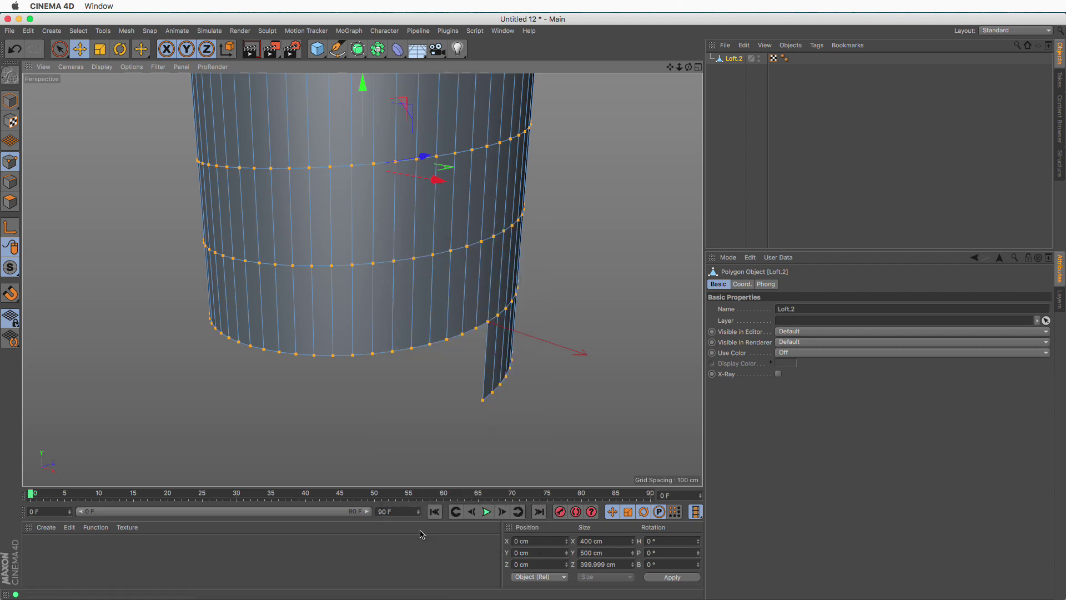
# Step: Bevel all points of the merged mesh with an offset of about 7 cm and check the resulting diamond shapes up close
pyautogui.keyDown('alt'); pyautogui.moveTo(412, 308); pyautogui.dragTo(424, 385); pyautogui.keyUp('alt')
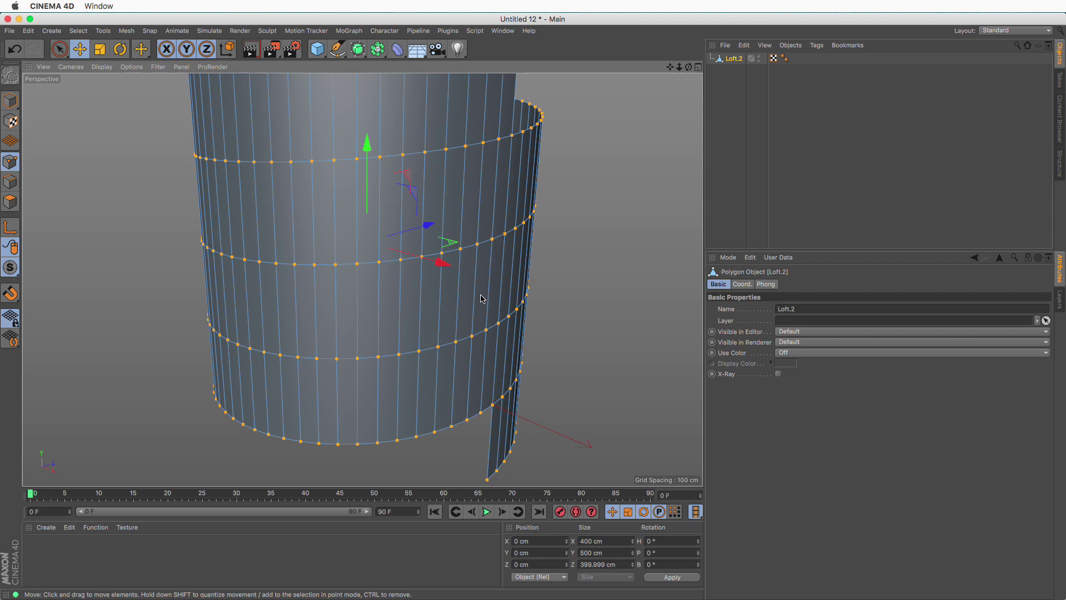
pyautogui.rightClick(454, 325)
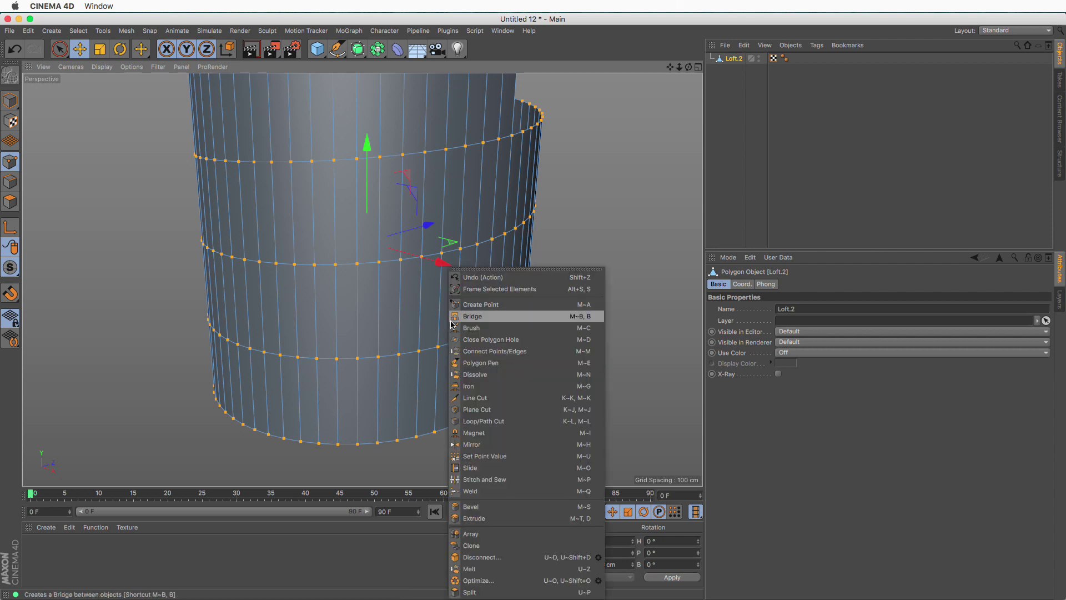
pyautogui.click(491, 506)
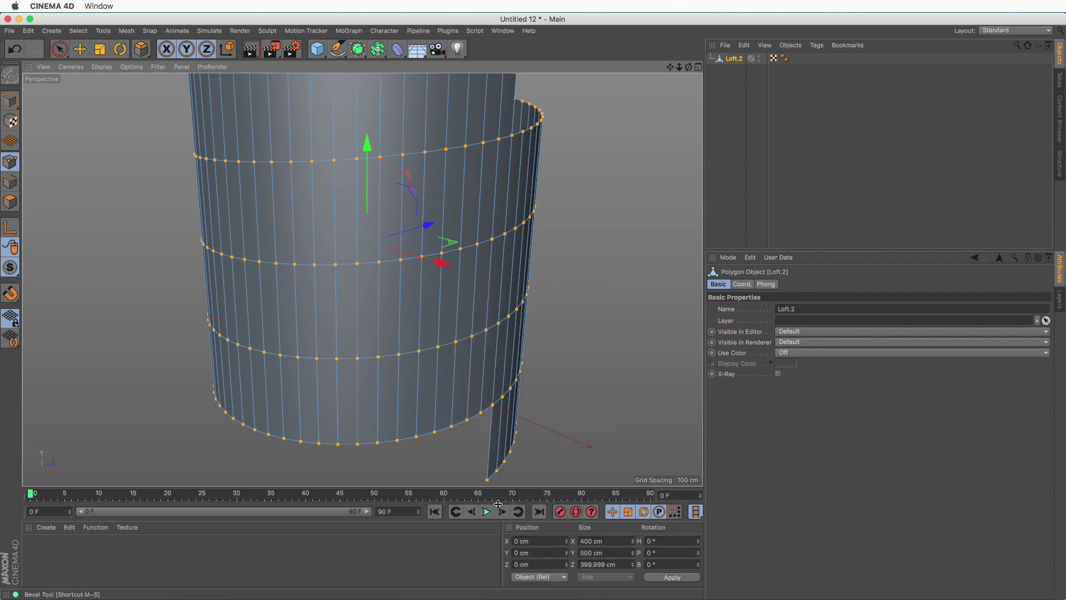
pyautogui.moveTo(423, 373); pyautogui.dragTo(431, 377)
pyautogui.scroll(4, 422, 257)
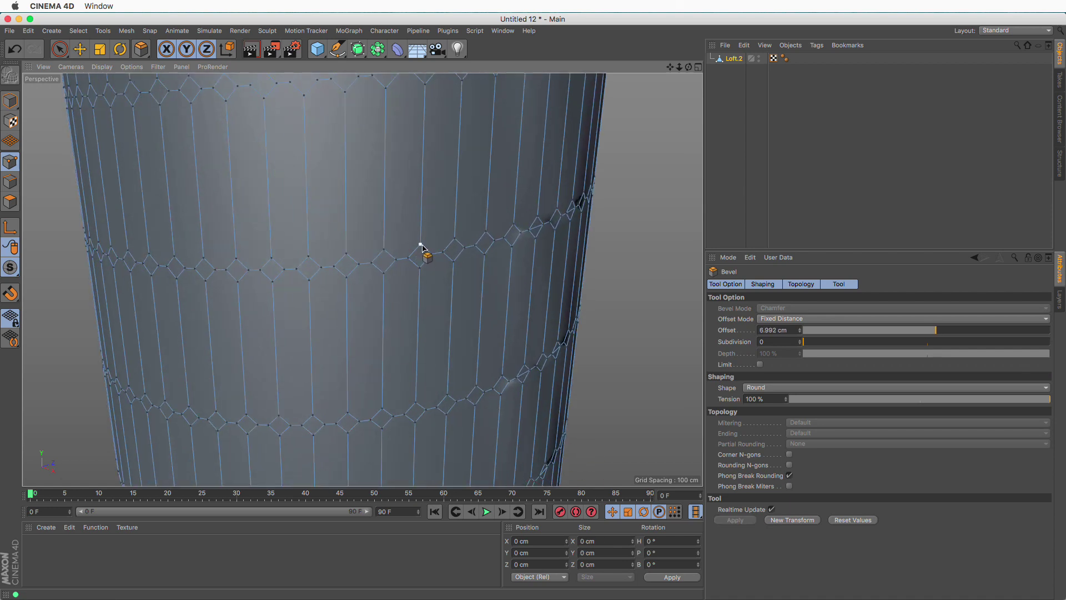
pyautogui.keyDown('alt'); pyautogui.moveTo(457, 254); pyautogui.dragTo(357, 241, button='middle'); pyautogui.keyUp('alt')
pyautogui.keyDown('alt'); pyautogui.moveTo(408, 238); pyautogui.dragTo(361, 240); pyautogui.keyUp('alt')
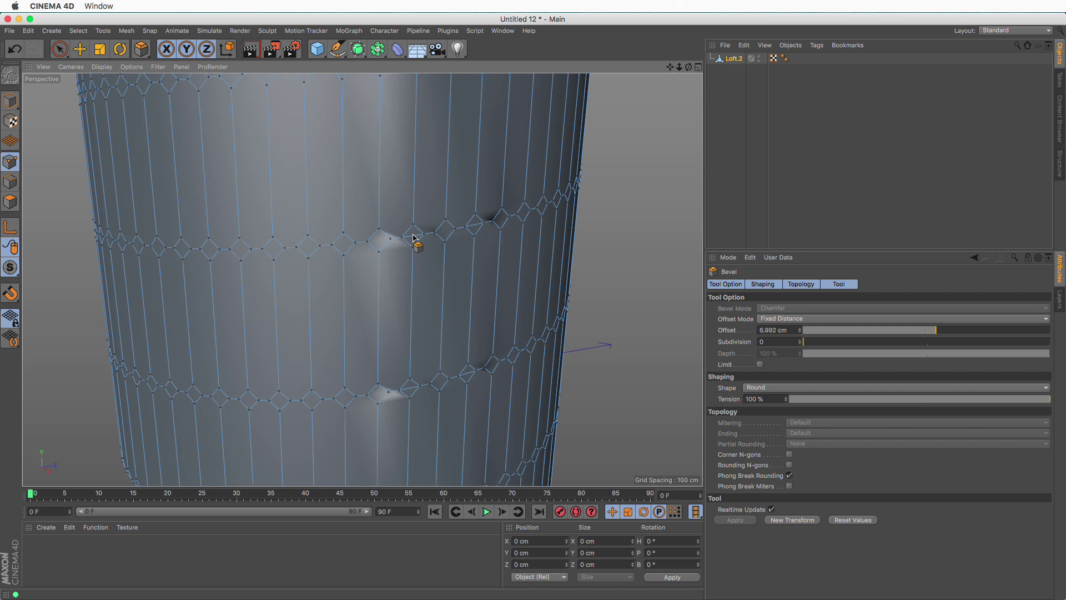
pyautogui.keyDown('alt'); pyautogui.moveTo(408, 238); pyautogui.dragTo(483, 238, button='right'); pyautogui.keyUp('alt')
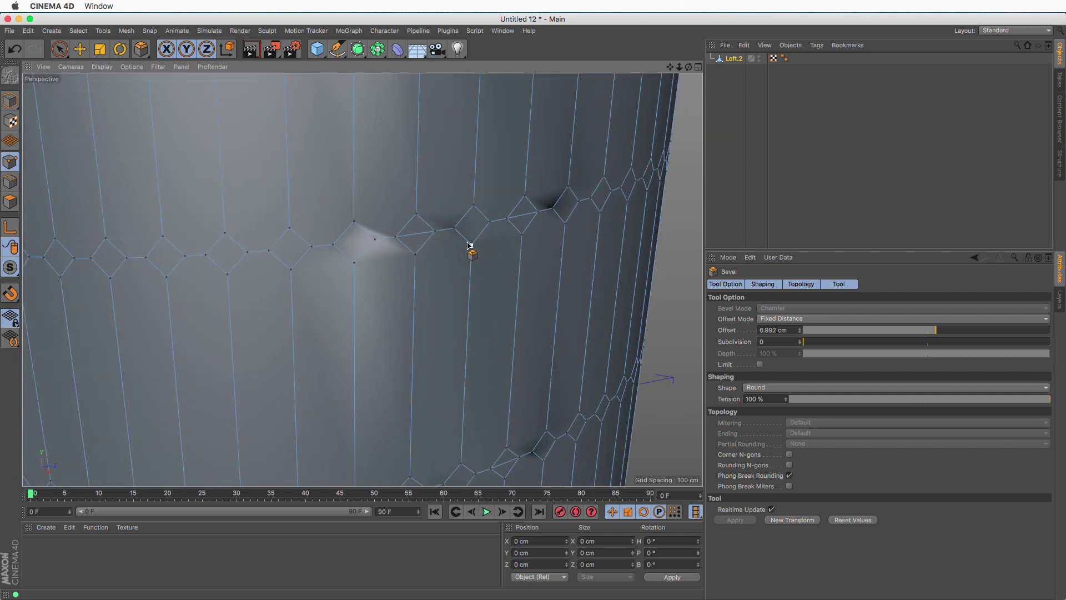
# Step: Undo the point bevel and optimize the merged mesh with a tolerance of 1 cm
pyautogui.scroll(-5, 470, 245)
pyautogui.press('super+z')
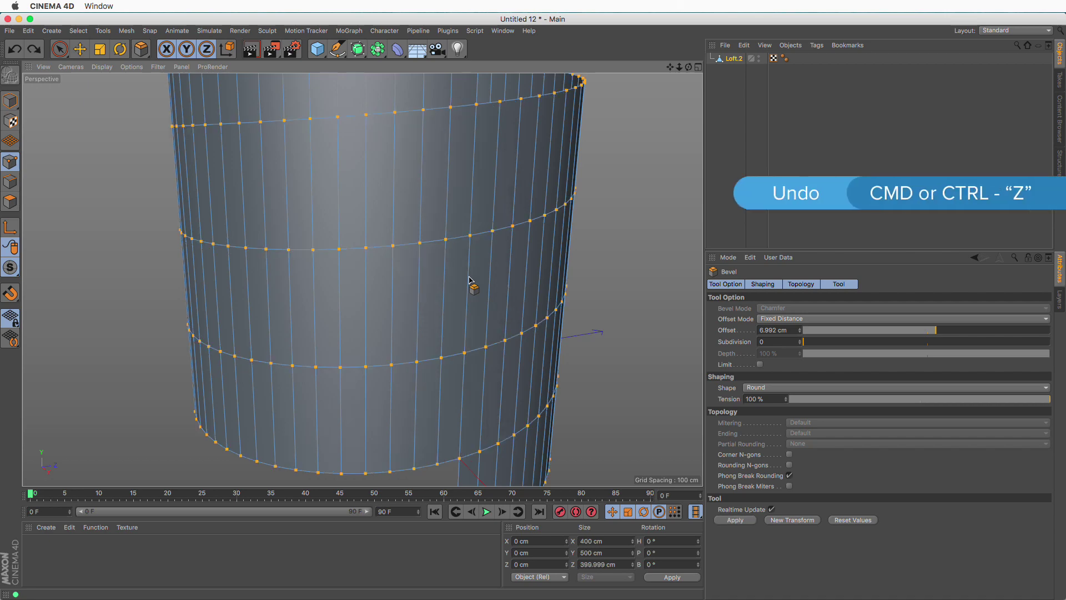
pyautogui.rightClick(475, 281)
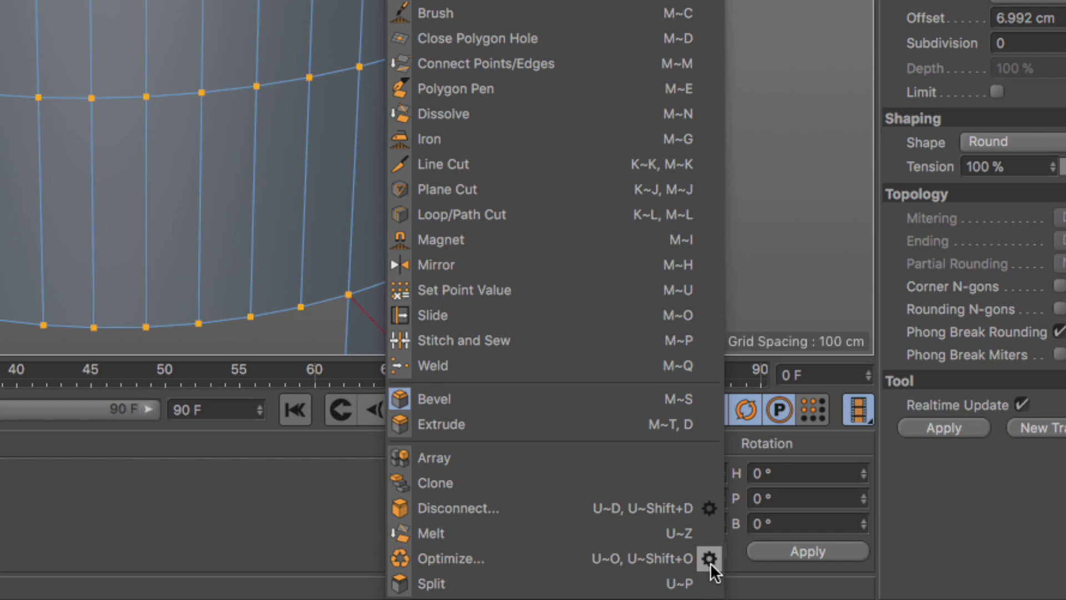
pyautogui.click(709, 558)
pyautogui.click(647, 267)
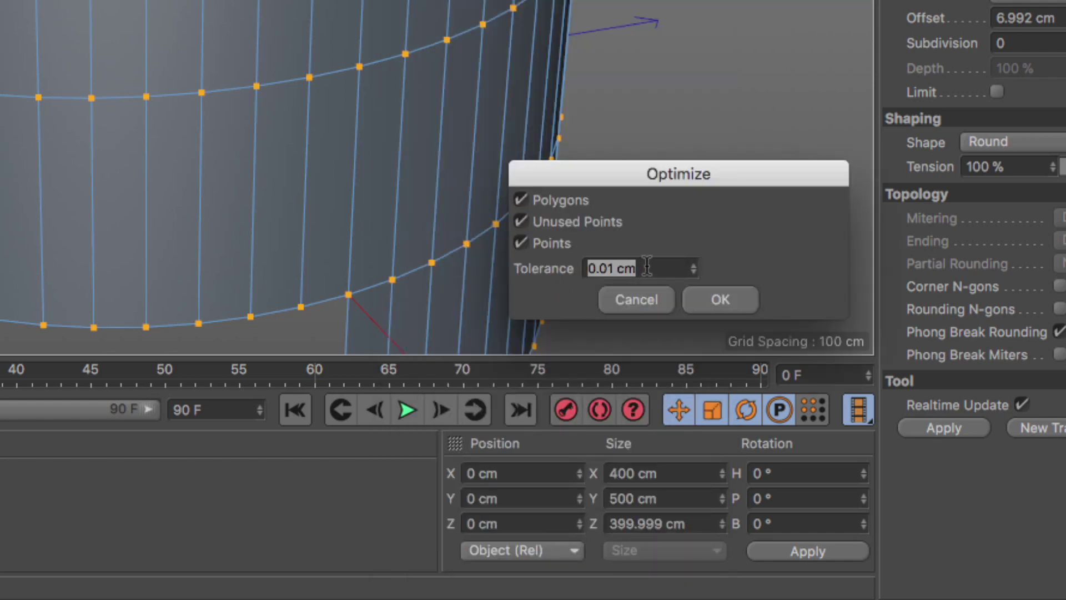
pyautogui.write('1')
pyautogui.click(720, 298)
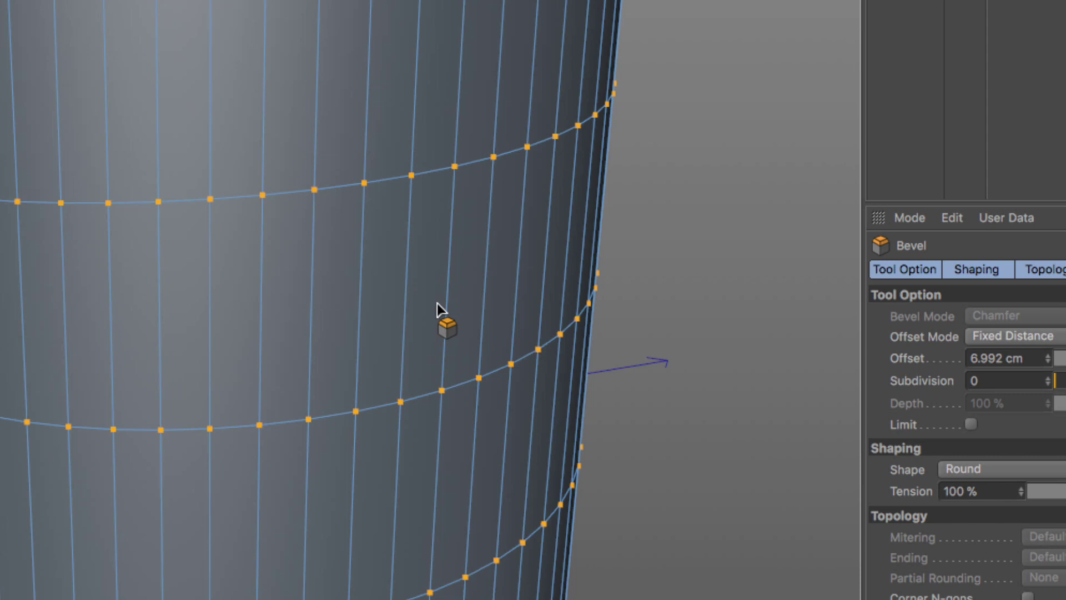
# Step: Test the weld by beveling all points with an offset of 9.42 cm, and undo the bevel
pyautogui.moveTo(438, 308); pyautogui.dragTo(506, 309)
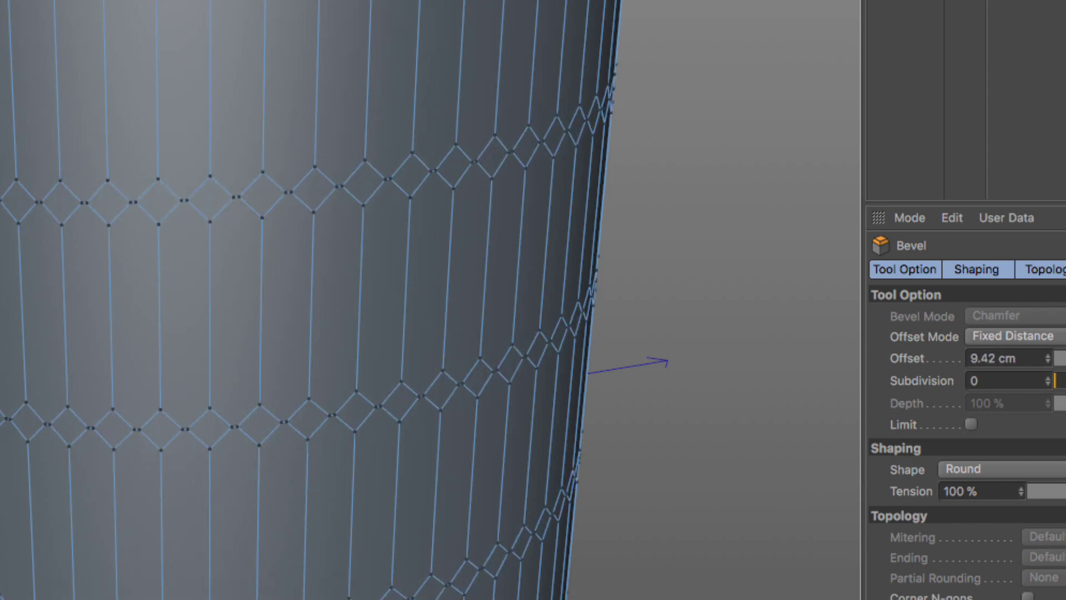
pyautogui.keyDown('alt'); pyautogui.moveTo(402, 133); pyautogui.dragTo(244, 205, button='middle'); pyautogui.keyUp('alt')
pyautogui.keyDown('alt'); pyautogui.moveTo(245, 205); pyautogui.dragTo(320, 210); pyautogui.keyUp('alt')
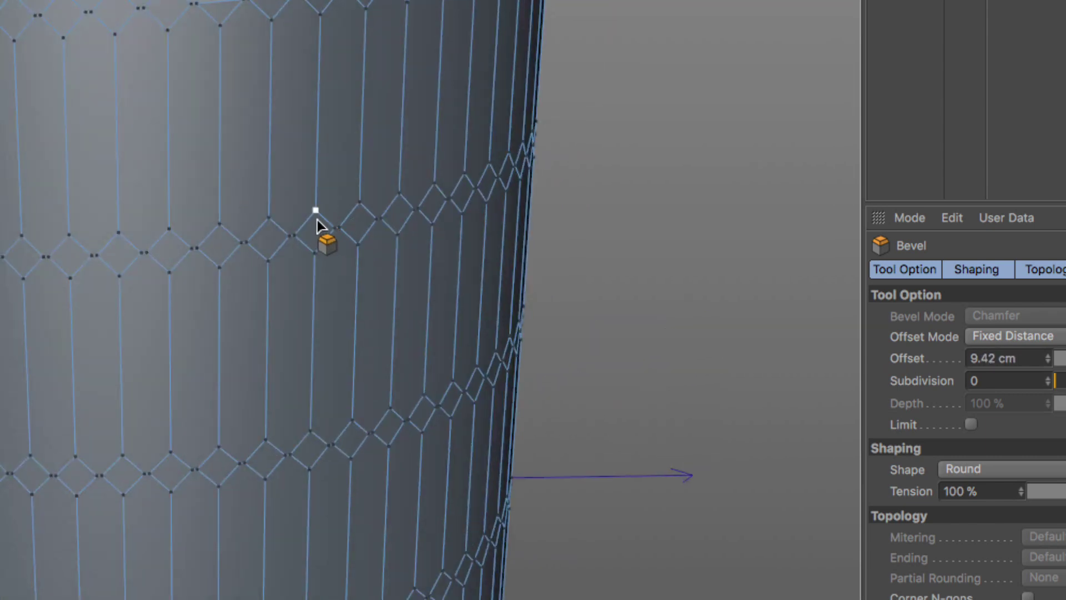
pyautogui.press('super+z')
pyautogui.keyDown('alt'); pyautogui.moveTo(352, 265); pyautogui.dragTo(288, 297, button='right'); pyautogui.keyUp('alt')
pyautogui.keyDown('alt'); pyautogui.moveTo(288, 298); pyautogui.dragTo(248, 292); pyautogui.keyUp('alt')
pyautogui.keyDown('alt'); pyautogui.moveTo(248, 292); pyautogui.dragTo(308, 295, button='middle'); pyautogui.keyUp('alt')
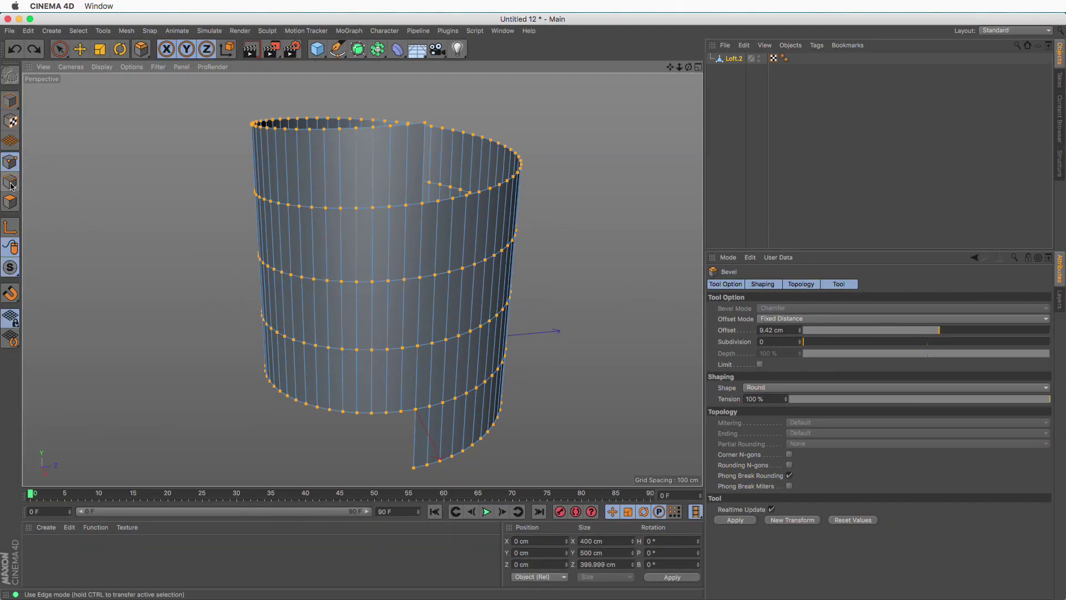
# Step: In edge mode, select the continuous run of spiral edges from an upper turn down to a lower turn of the mesh
pyautogui.click(11, 185)
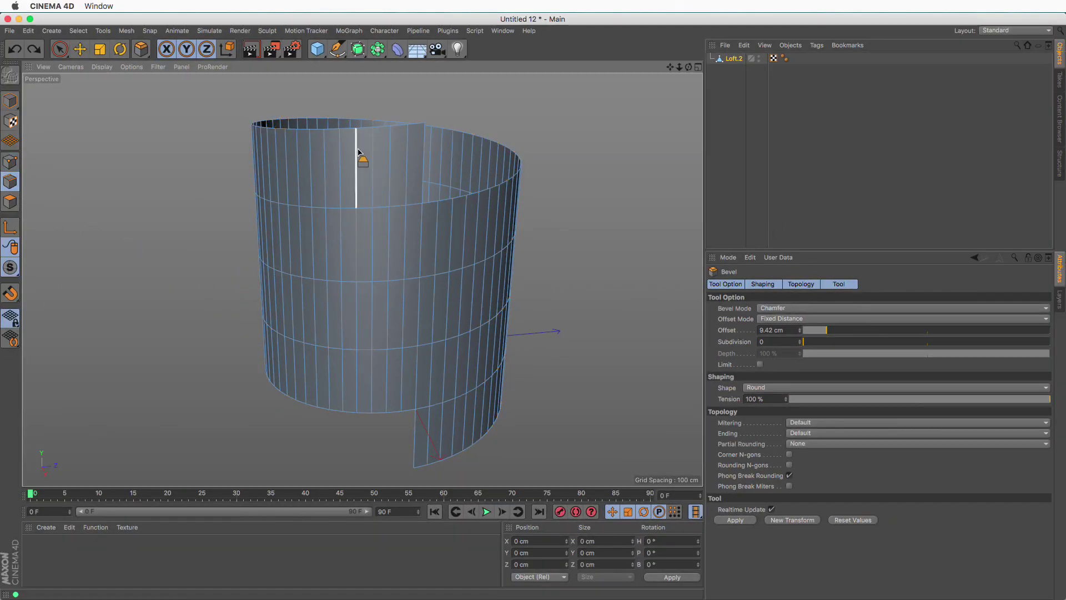
pyautogui.click(80, 49)
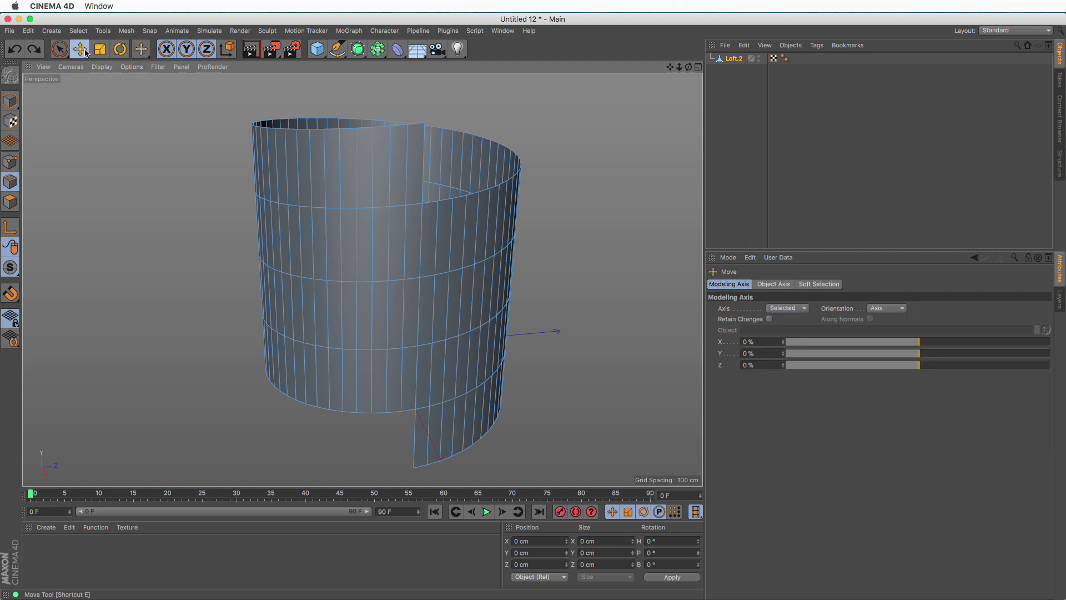
pyautogui.click(396, 207)
pyautogui.scroll(-2, 462, 251)
pyautogui.keyDown('alt'); pyautogui.moveTo(450, 279); pyautogui.dragTo(434, 296); pyautogui.keyUp('alt')
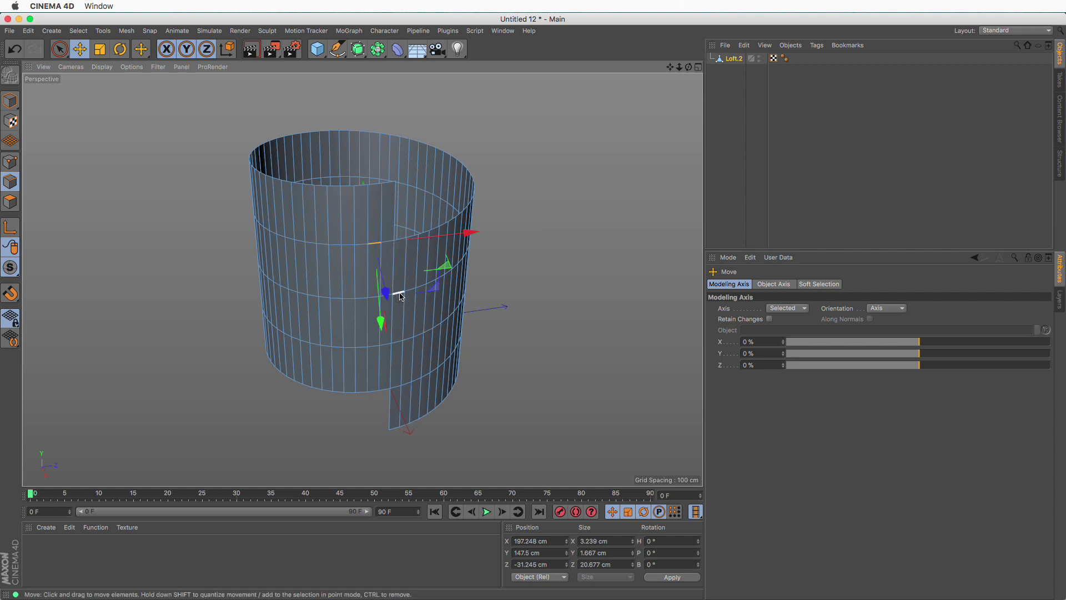
pyautogui.keyDown('shift'); pyautogui.keyDown('super'); pyautogui.click(398, 341); pyautogui.keyUp('super'); pyautogui.keyUp('shift')
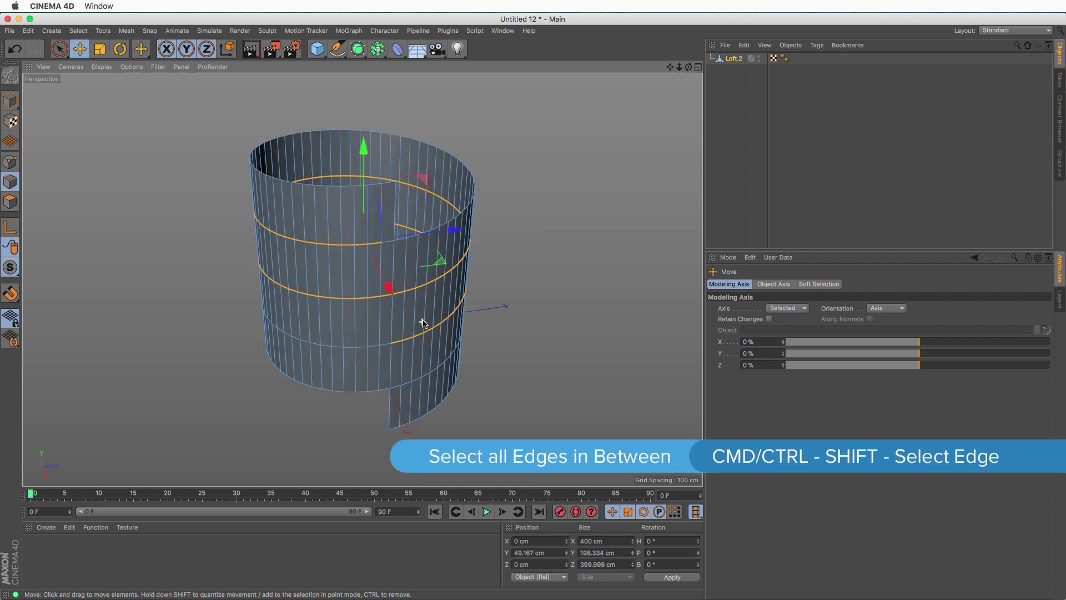
pyautogui.keyDown('alt'); pyautogui.moveTo(422, 321); pyautogui.dragTo(389, 333); pyautogui.keyUp('alt')
pyautogui.keyDown('alt'); pyautogui.moveTo(473, 305); pyautogui.dragTo(429, 328, button='middle'); pyautogui.keyUp('alt')
pyautogui.keyDown('alt'); pyautogui.moveTo(428, 327); pyautogui.dragTo(421, 336); pyautogui.keyUp('alt')
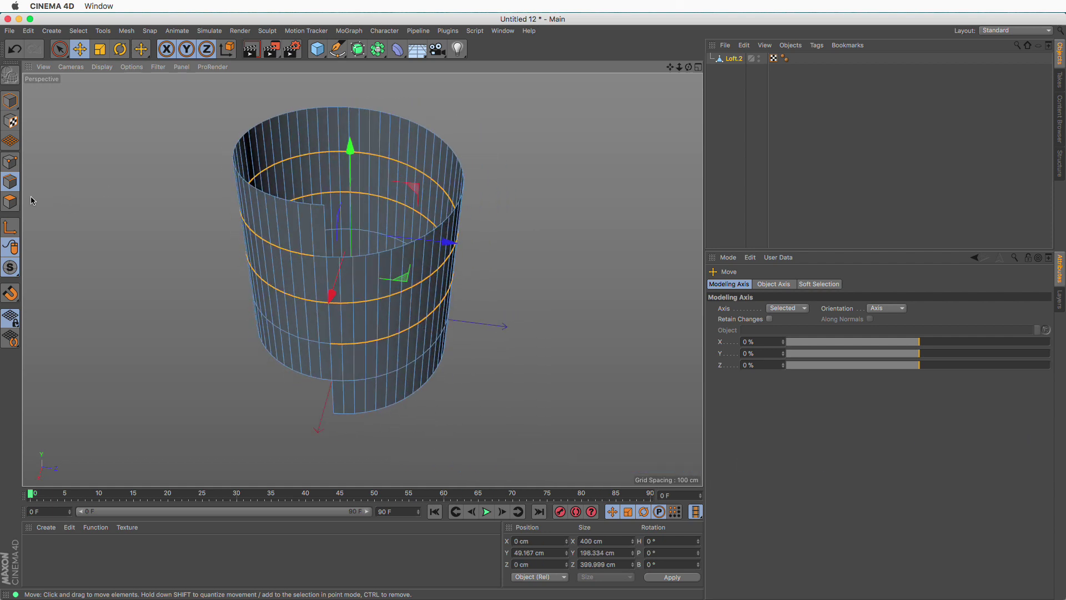
# Step: Trim the spiral edge selection at its ends with Live Selection, leaving roughly two middle turns selected
pyautogui.press('9')
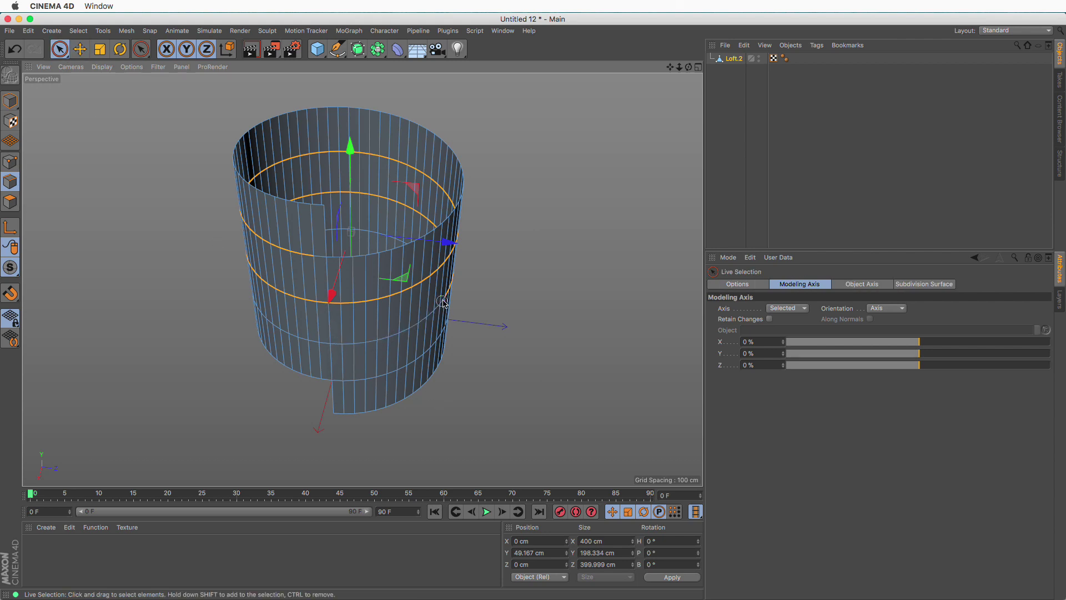
pyautogui.keyDown('alt'); pyautogui.moveTo(443, 302); pyautogui.dragTo(447, 225); pyautogui.keyUp('alt')
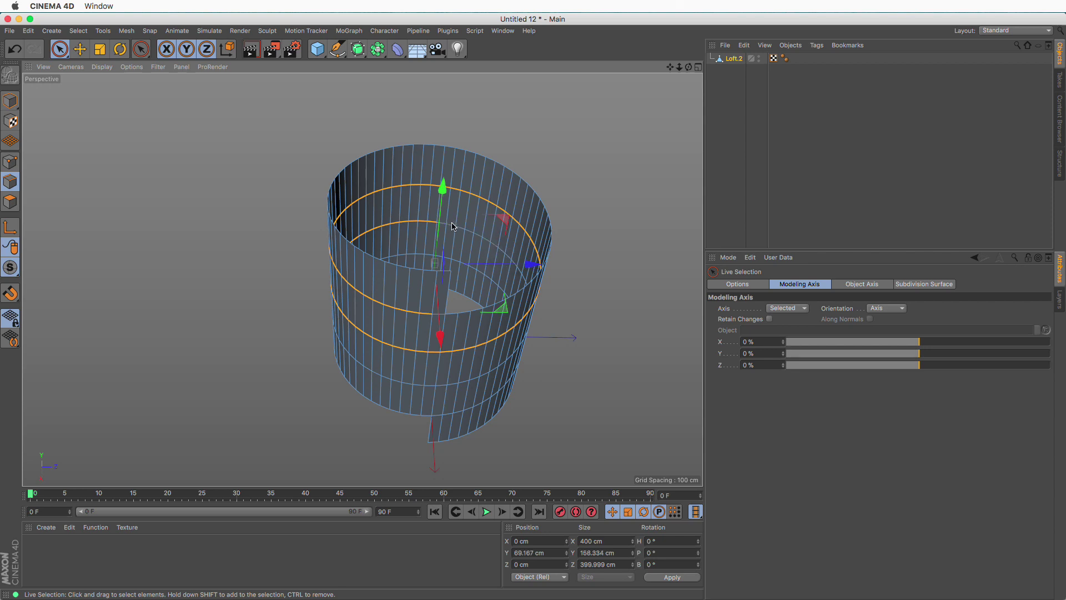
pyautogui.click(698, 67)
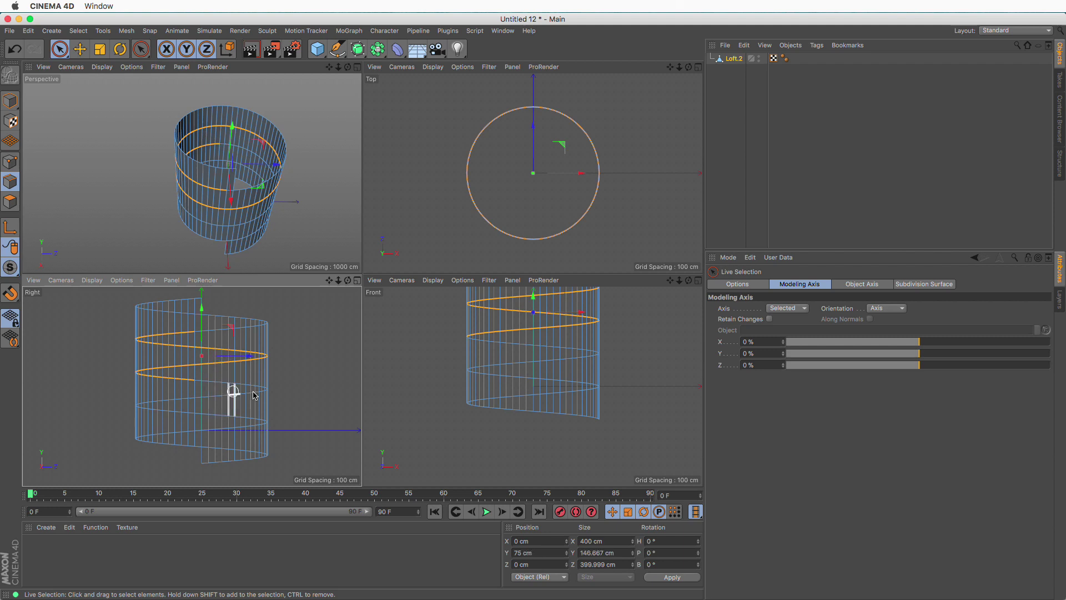
pyautogui.click(357, 67)
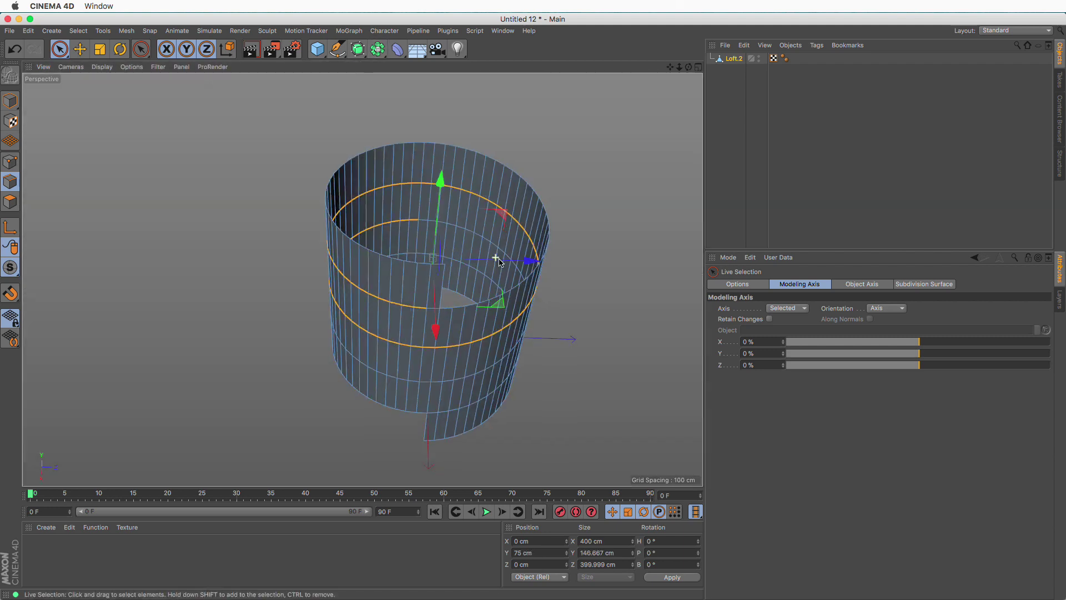
pyautogui.moveTo(497, 260)
pyautogui.keyDown('alt'); pyautogui.mouseDown()
pyautogui.moveTo(507, 286)
pyautogui.moveTo(492, 298)
pyautogui.moveTo(436, 300)
pyautogui.moveTo(467, 319)
pyautogui.moveTo(448, 312)
pyautogui.moveTo(487, 304)
pyautogui.moveTo(455, 317)
pyautogui.moveTo(455, 244)
pyautogui.mouseUp(); pyautogui.keyUp('alt')
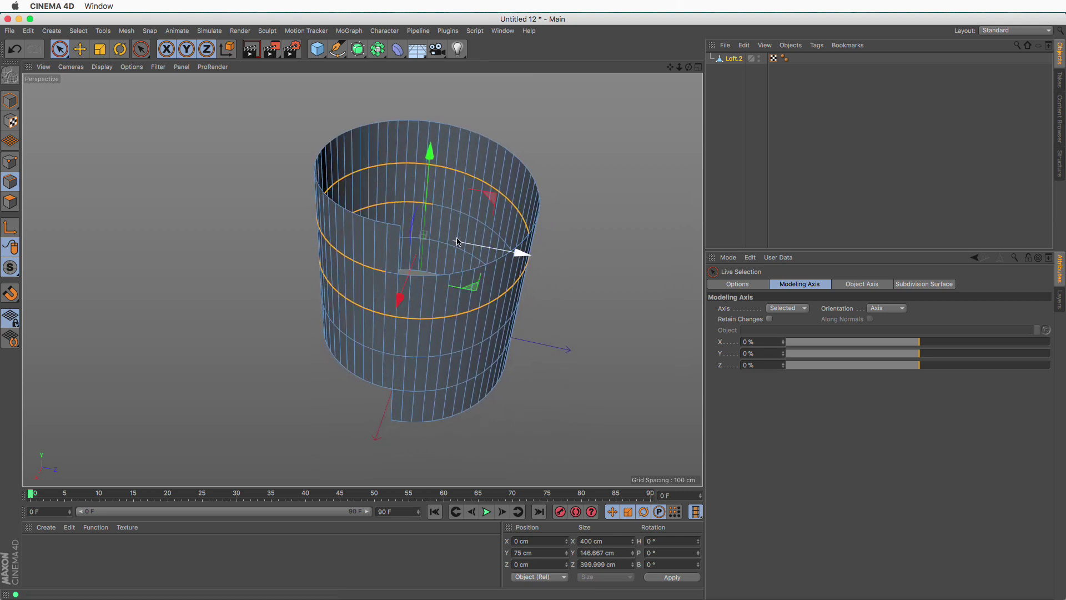
pyautogui.keyDown('alt'); pyautogui.moveTo(519, 247); pyautogui.dragTo(454, 218); pyautogui.keyUp('alt')
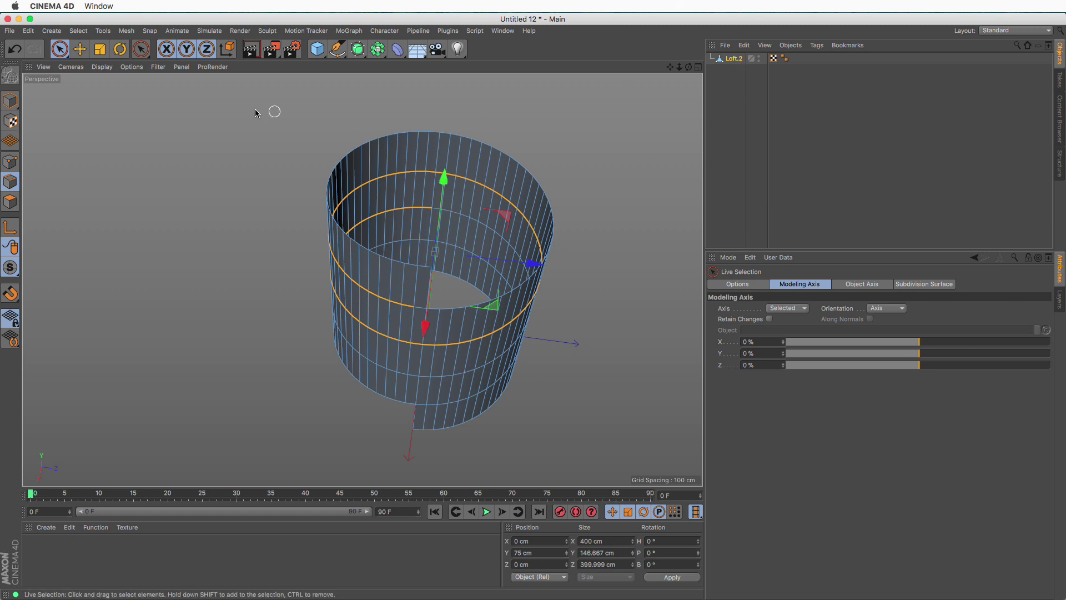
# Step: Store the selected edges with Set Selection and name the selection tag "spiral edges"
pyautogui.click(74, 32)
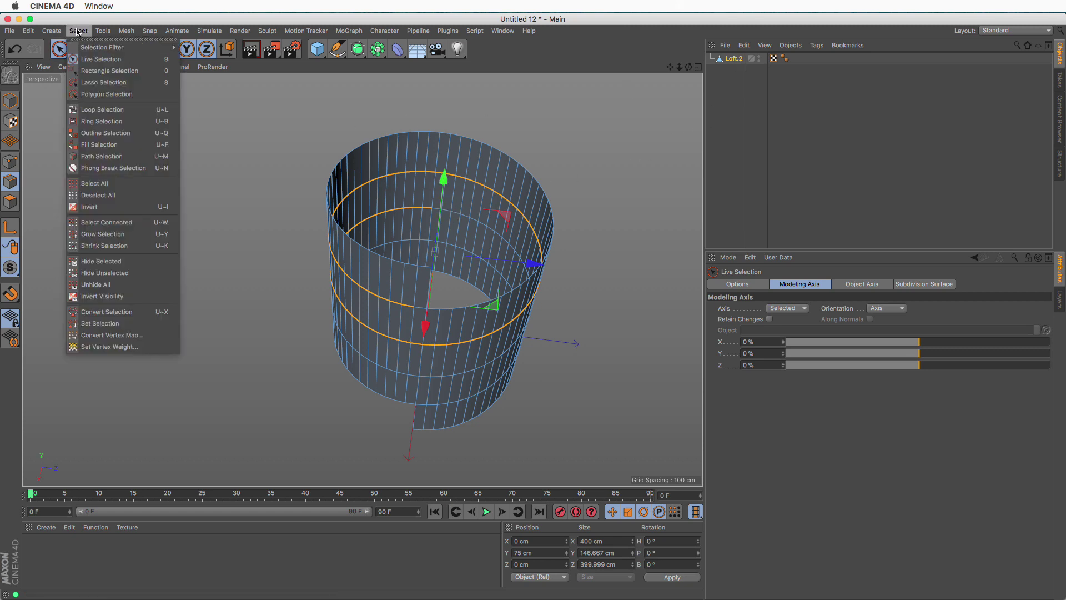
pyautogui.click(106, 327)
pyautogui.click(766, 300)
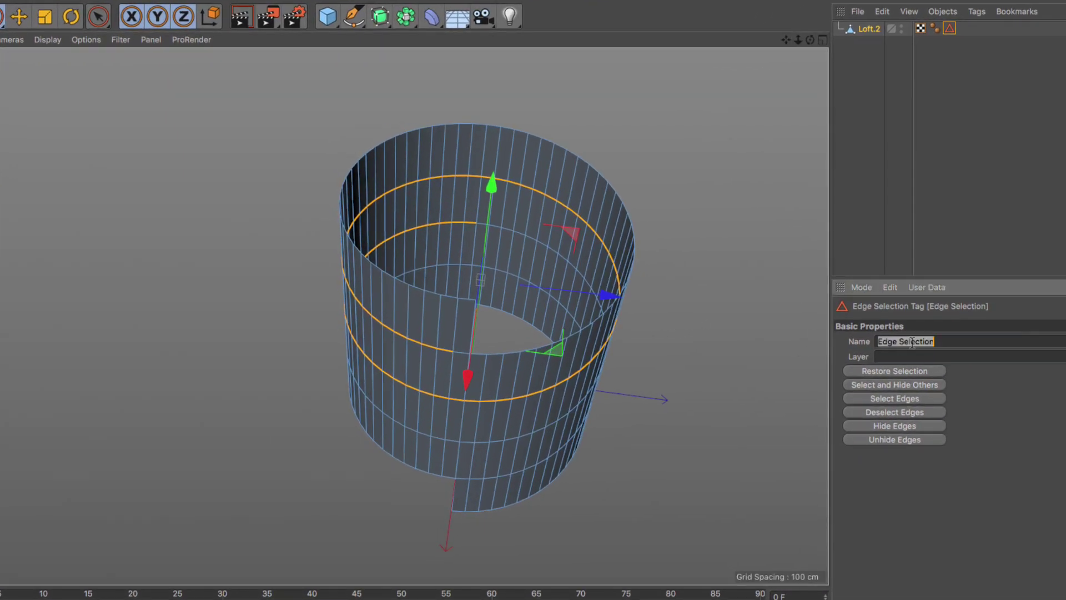
pyautogui.write('spiral edges')
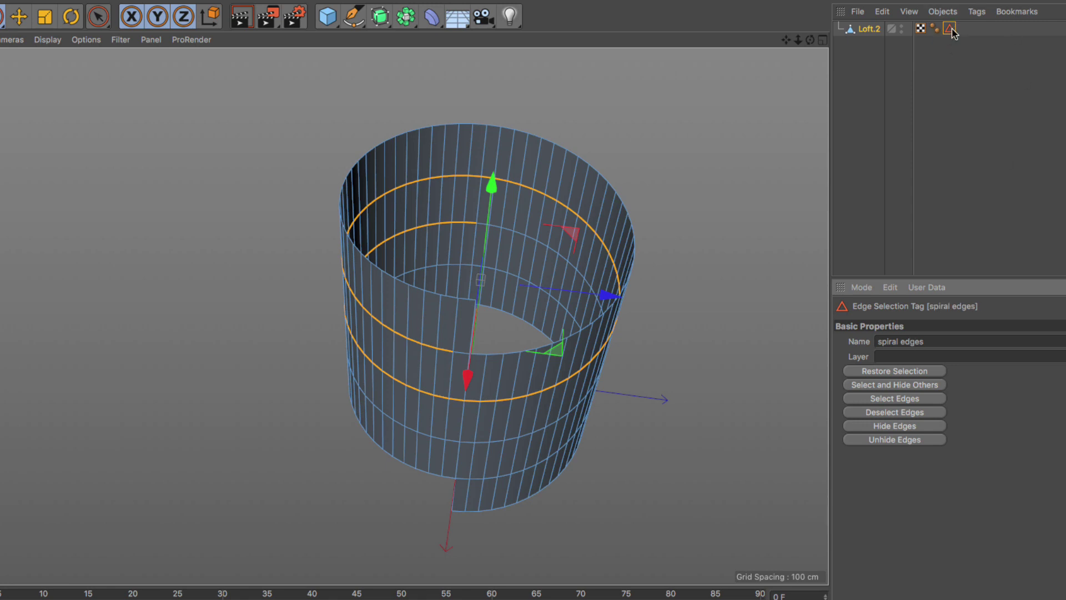
# Step: Select the edges along the lowest turn of the spiral mesh and delete them to remove the bottom strip
pyautogui.scroll(4, 533, 289)
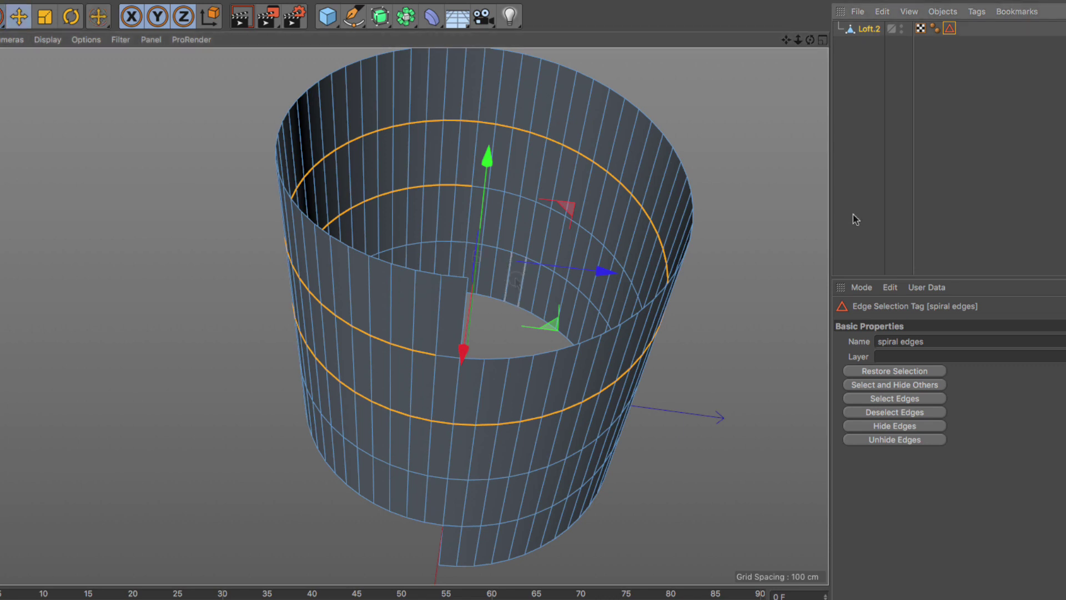
pyautogui.press('e')
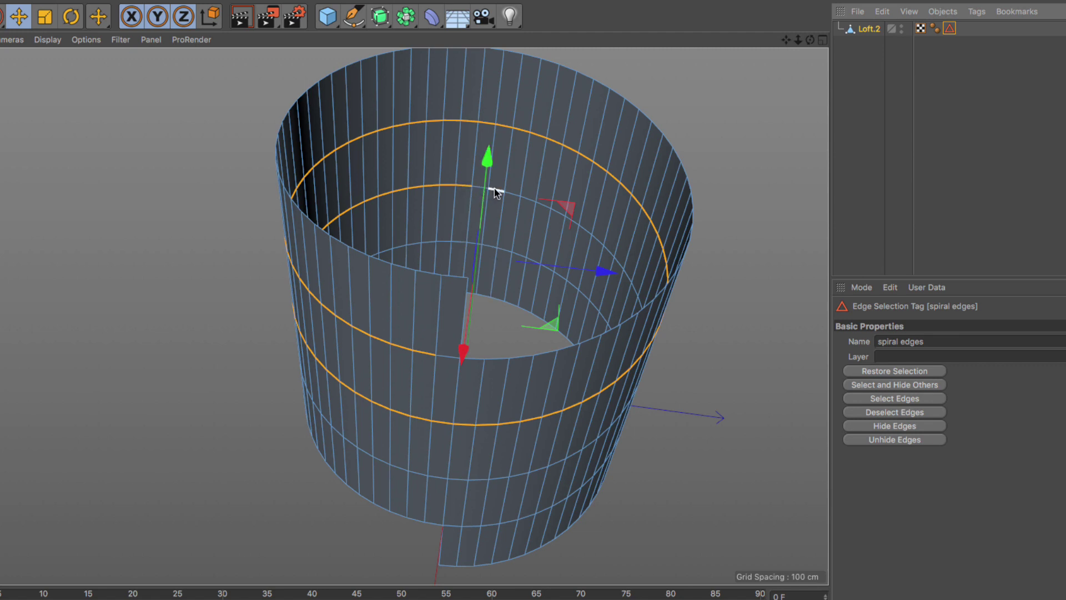
pyautogui.click(491, 247)
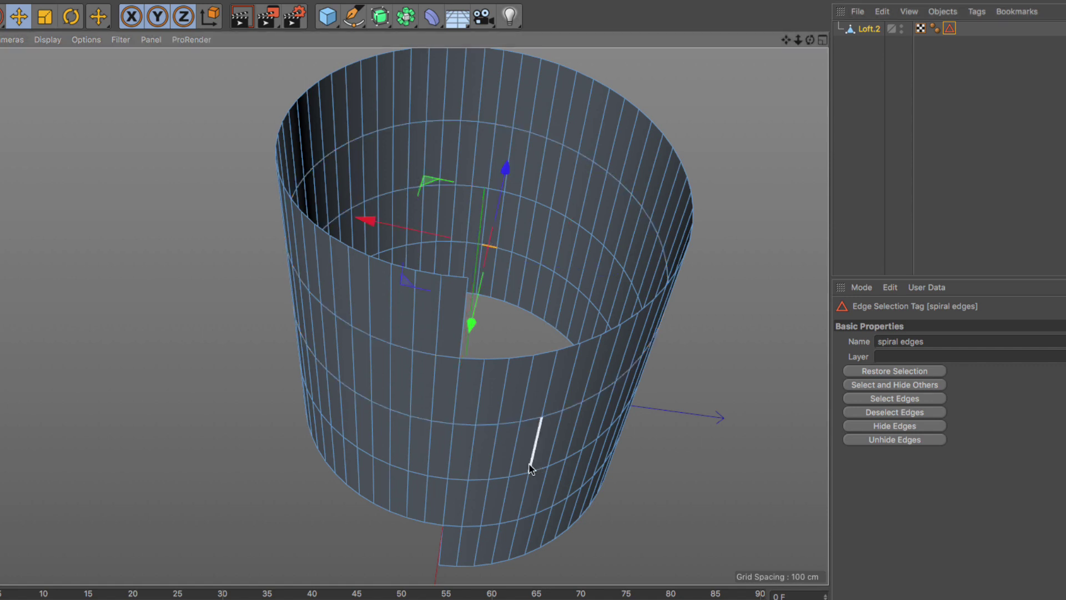
pyautogui.click(450, 567)
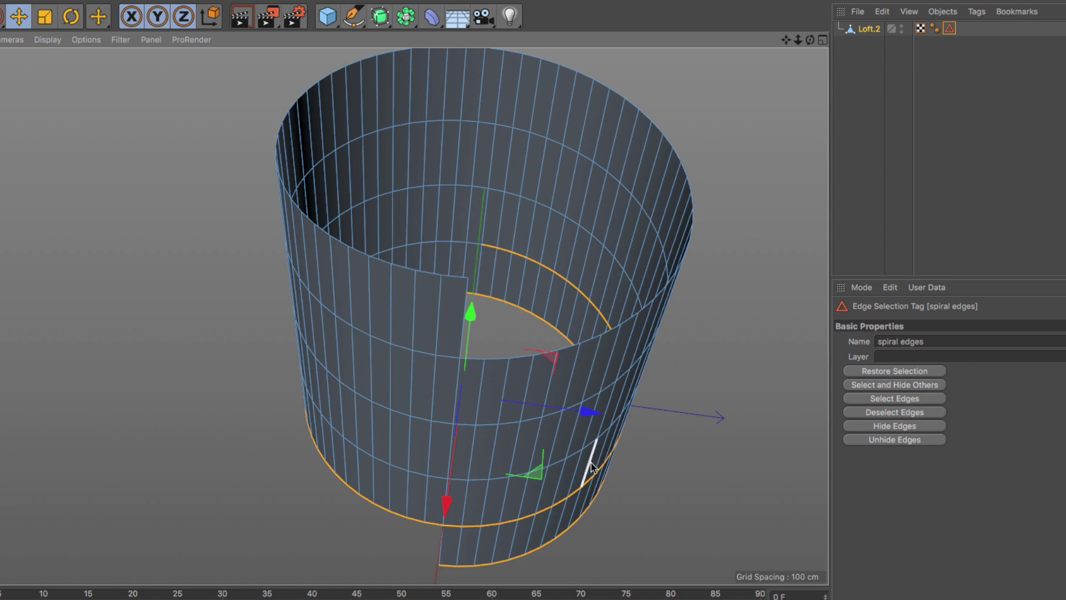
pyautogui.press('Delete')
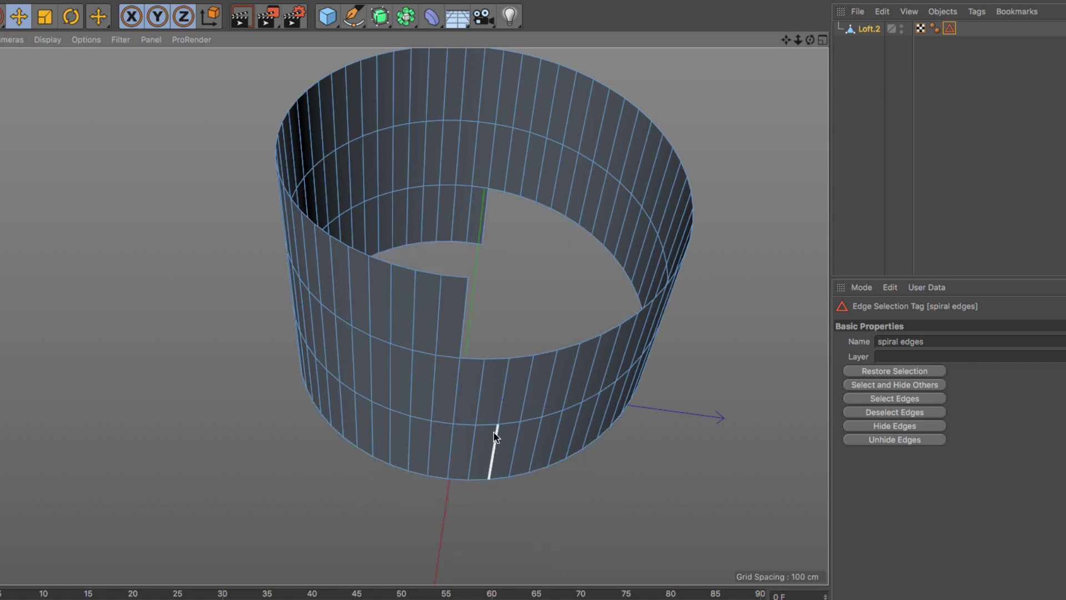
# Step: Check the shortened mesh's points and restore the edge selection stored in the "spiral edges" tag
pyautogui.doubleClick(950, 30)
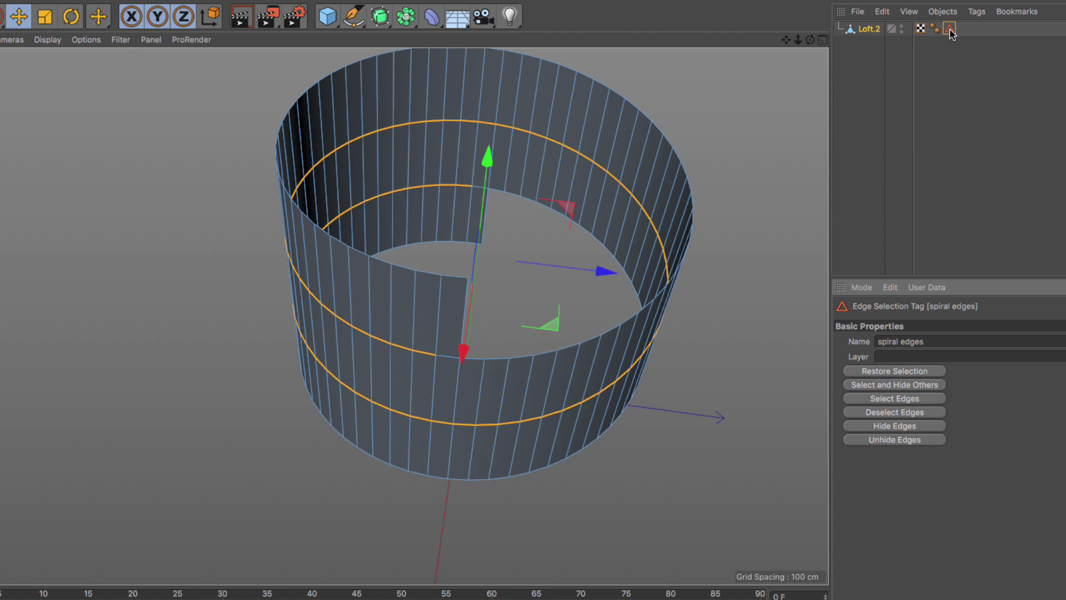
pyautogui.keyDown('alt'); pyautogui.moveTo(644, 228); pyautogui.dragTo(673, 229); pyautogui.keyUp('alt')
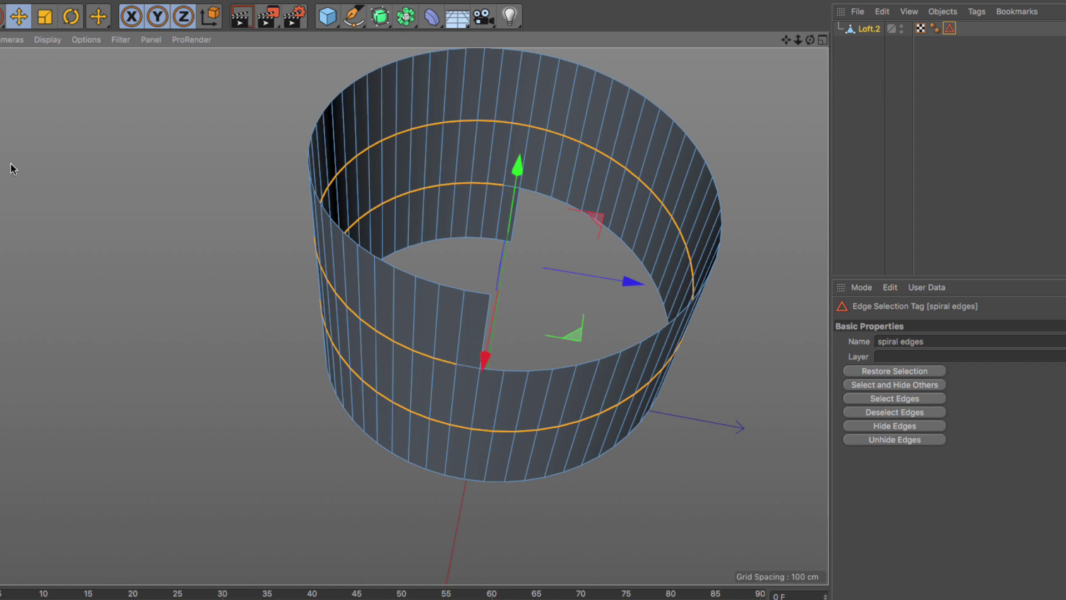
pyautogui.press('Return')
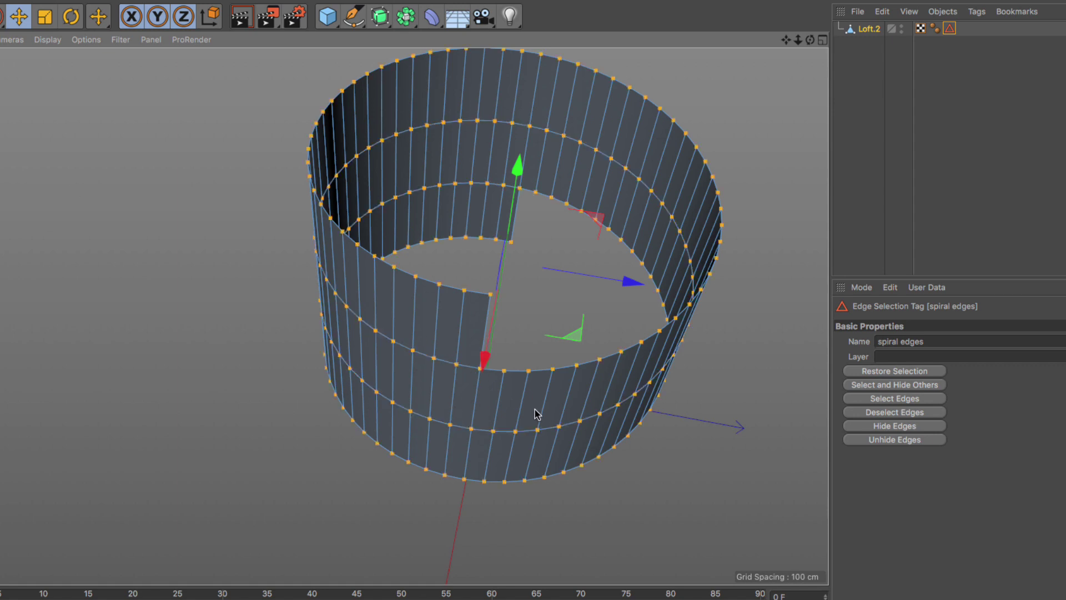
pyautogui.moveTo(553, 408)
pyautogui.keyDown('alt'); pyautogui.mouseDown()
pyautogui.moveTo(502, 440)
pyautogui.moveTo(559, 404)
pyautogui.moveTo(547, 423)
pyautogui.mouseUp(); pyautogui.keyUp('alt')
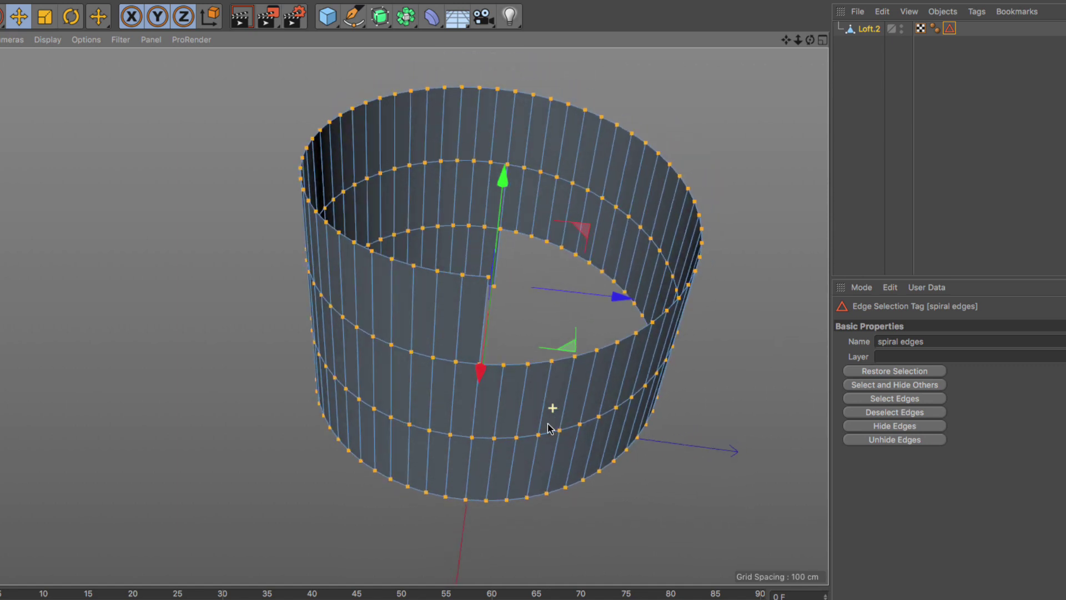
pyautogui.doubleClick(950, 30)
pyautogui.keyDown('alt'); pyautogui.moveTo(630, 383); pyautogui.dragTo(576, 357); pyautogui.keyUp('alt')
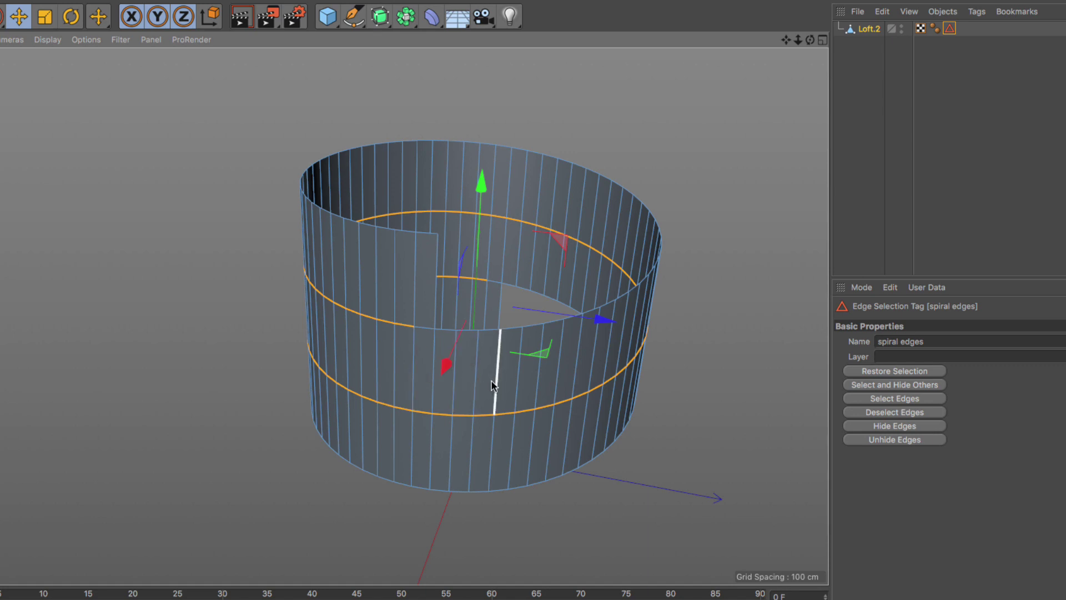
# Step: Bridge the lower open end of the spiral strip to the neighbouring bottom rim with a tapered polygon
pyautogui.rightClick(232, 241)
pyautogui.click(263, 306)
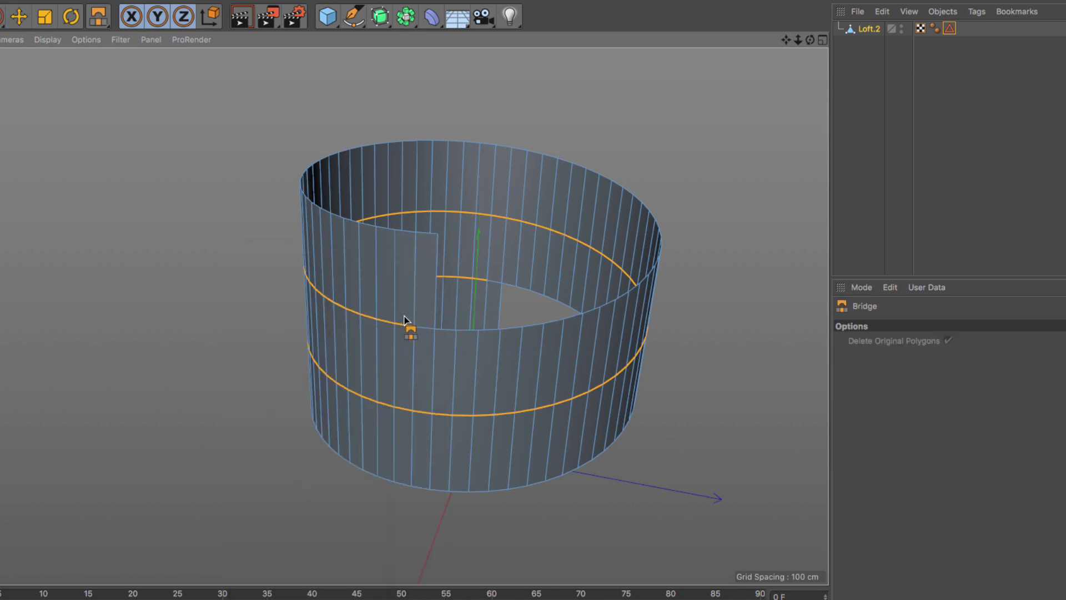
pyautogui.scroll(5, 416, 305)
pyautogui.keyDown('alt'); pyautogui.moveTo(525, 469); pyautogui.dragTo(519, 350, button='middle'); pyautogui.keyUp('alt')
pyautogui.moveTo(447, 327); pyautogui.dragTo(465, 380)
pyautogui.keyDown('alt'); pyautogui.moveTo(568, 444); pyautogui.dragTo(455, 375); pyautogui.keyUp('alt')
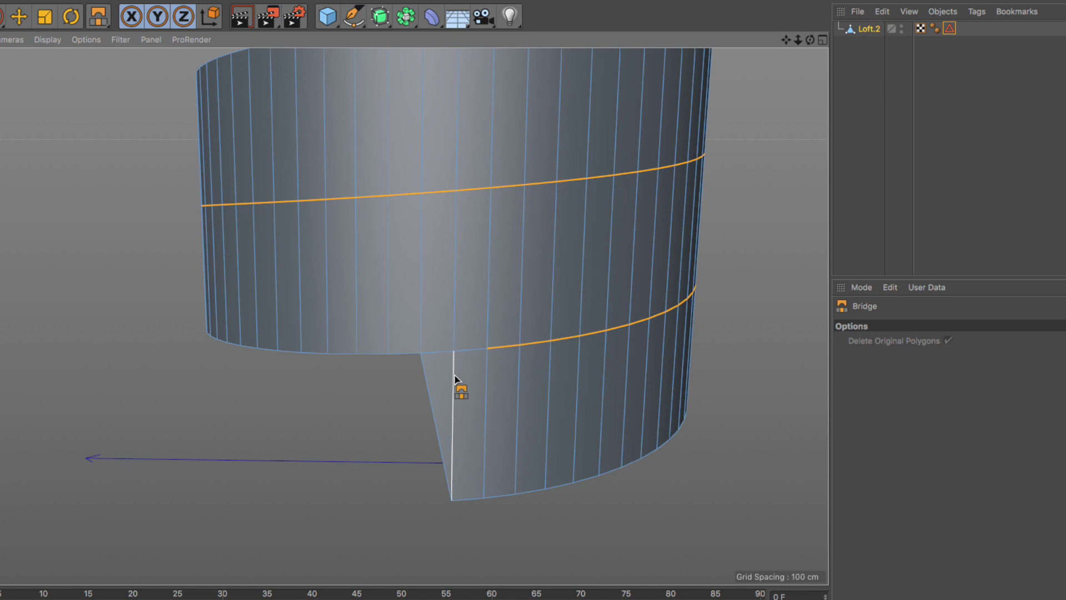
# Step: Set the viewport display to Hidden Line and view the spiral mesh from above
pyautogui.click(51, 42)
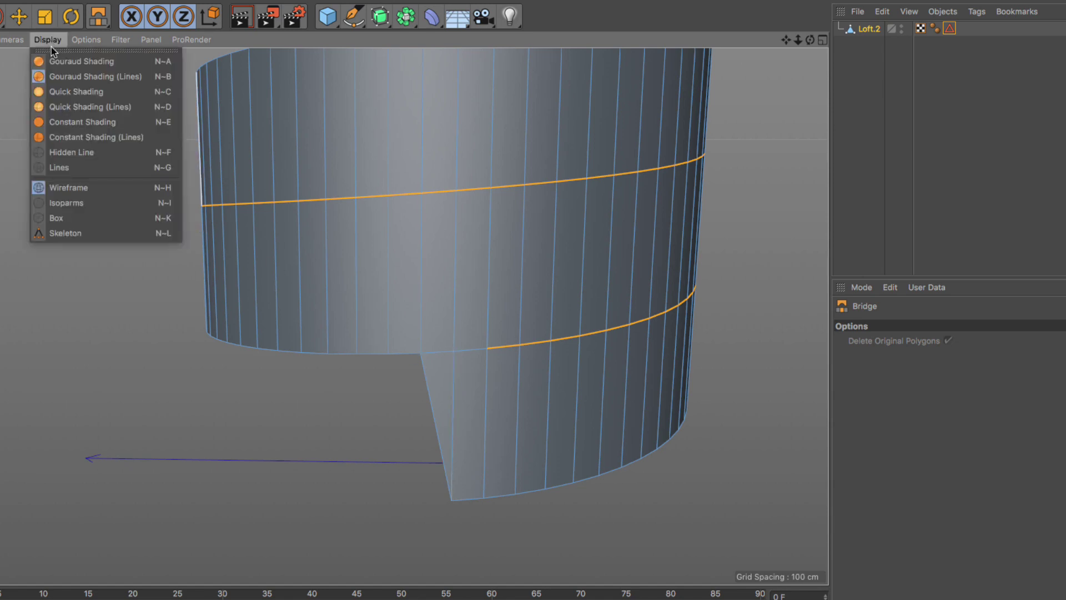
pyautogui.click(71, 152)
pyautogui.keyDown('alt'); pyautogui.moveTo(585, 318); pyautogui.dragTo(486, 354); pyautogui.keyUp('alt')
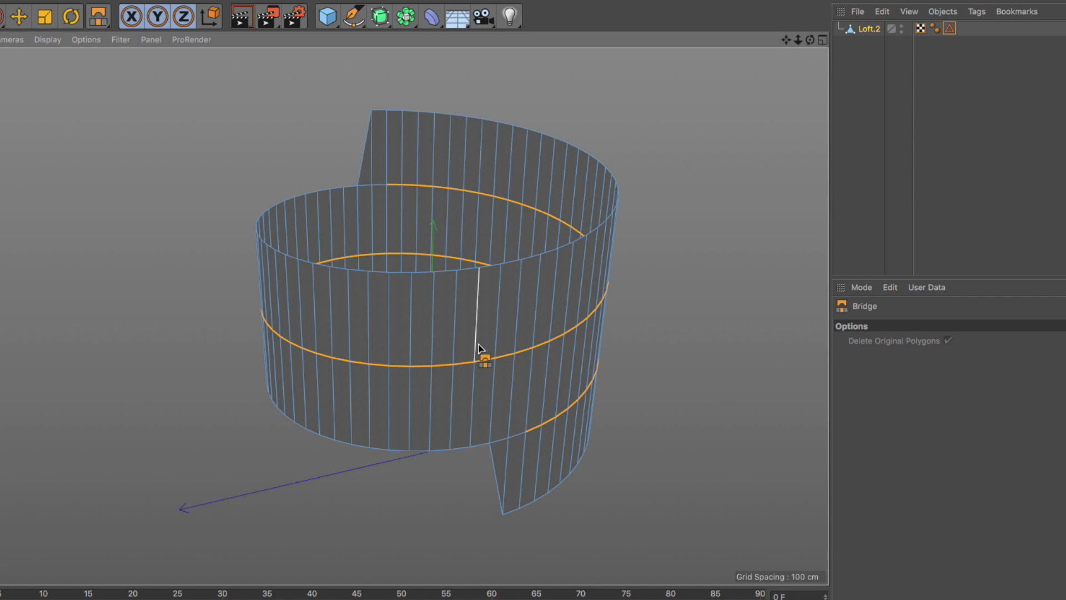
# Step: Loop-select the spiral mesh's upper boundary edges and flatten them by setting their Y size to 0 cm
pyautogui.click(14, 1)
pyautogui.click(53, 95)
pyautogui.click(345, 203)
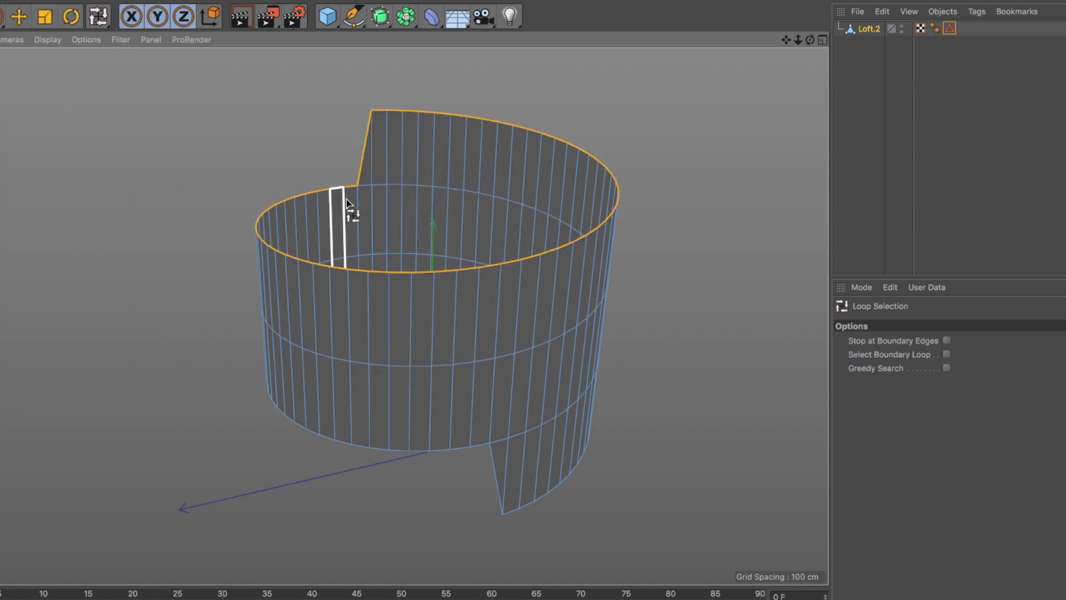
pyautogui.keyDown('alt'); pyautogui.moveTo(477, 248); pyautogui.dragTo(124, 254); pyautogui.keyUp('alt')
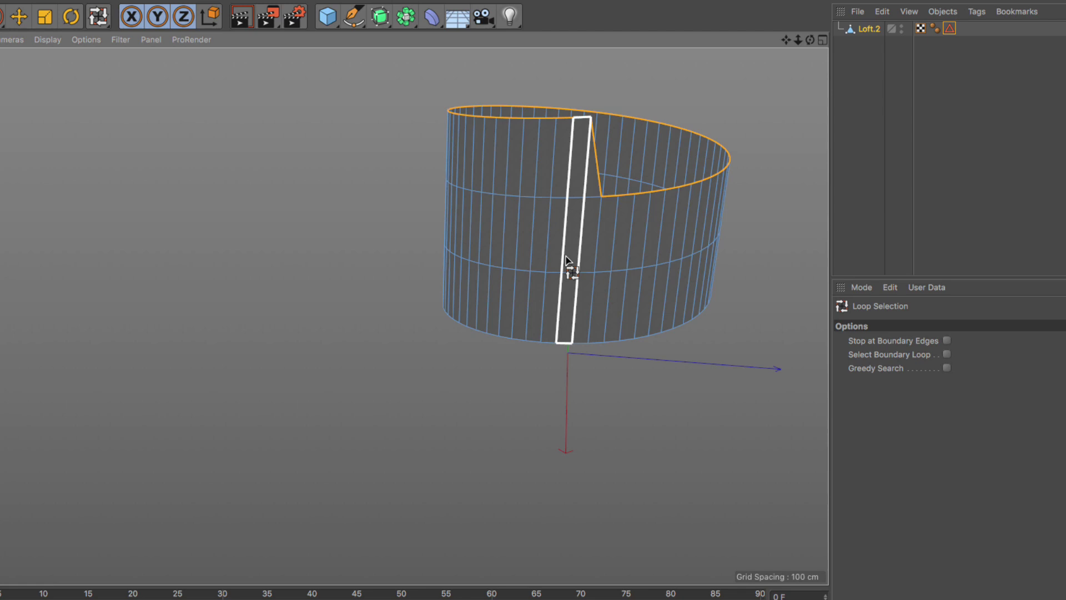
pyautogui.keyDown('alt'); pyautogui.moveTo(628, 264); pyautogui.dragTo(612, 267); pyautogui.keyUp('alt')
pyautogui.keyDown('alt'); pyautogui.moveTo(611, 266); pyautogui.dragTo(502, 336, button='middle'); pyautogui.keyUp('alt')
pyautogui.click(692, 550)
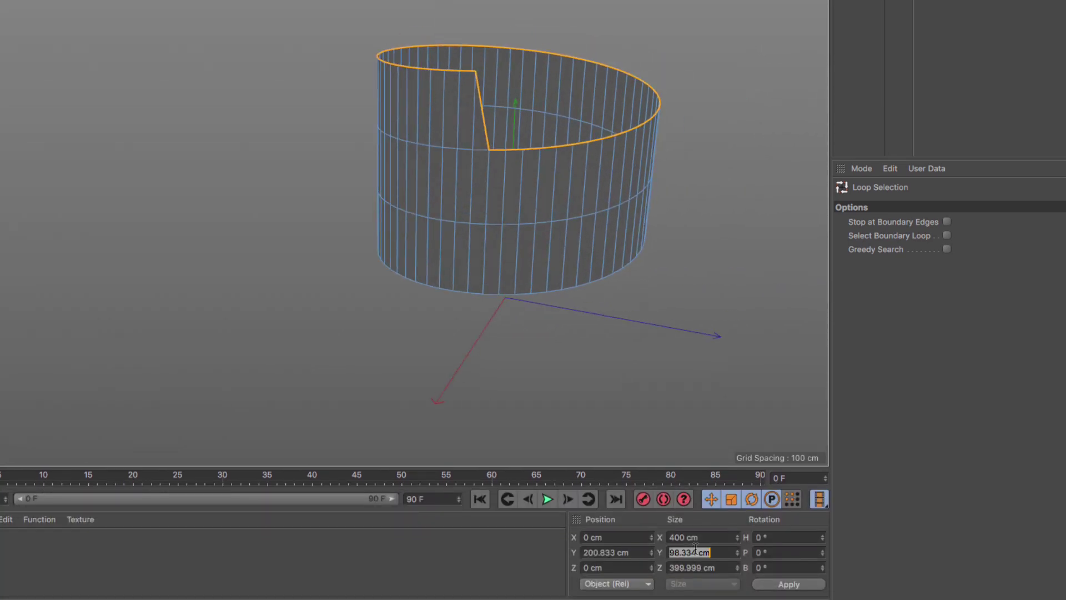
pyautogui.write('0')
pyautogui.press('Return')
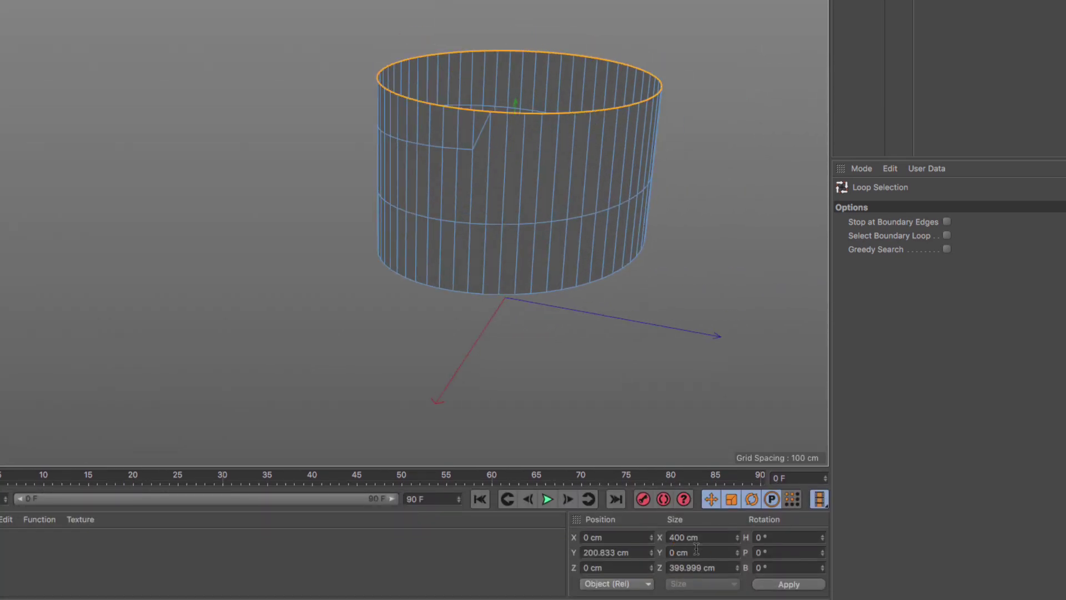
# Step: Move the flattened upper rim to a Y position of 250 cm
pyautogui.click(609, 552)
pyautogui.write('250')
pyautogui.press('Return')
# Step: Loop-select the mesh's lower boundary edges and flatten them by setting their Y size to 0 cm
pyautogui.keyDown('alt'); pyautogui.moveTo(498, 311); pyautogui.dragTo(447, 286); pyautogui.keyUp('alt')
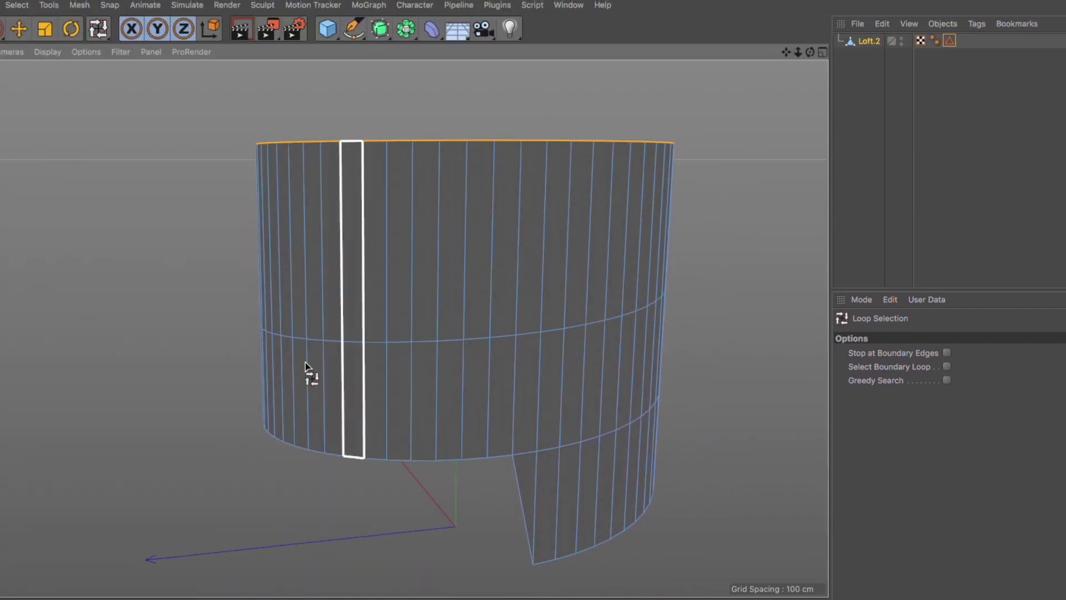
pyautogui.click(17, 5)
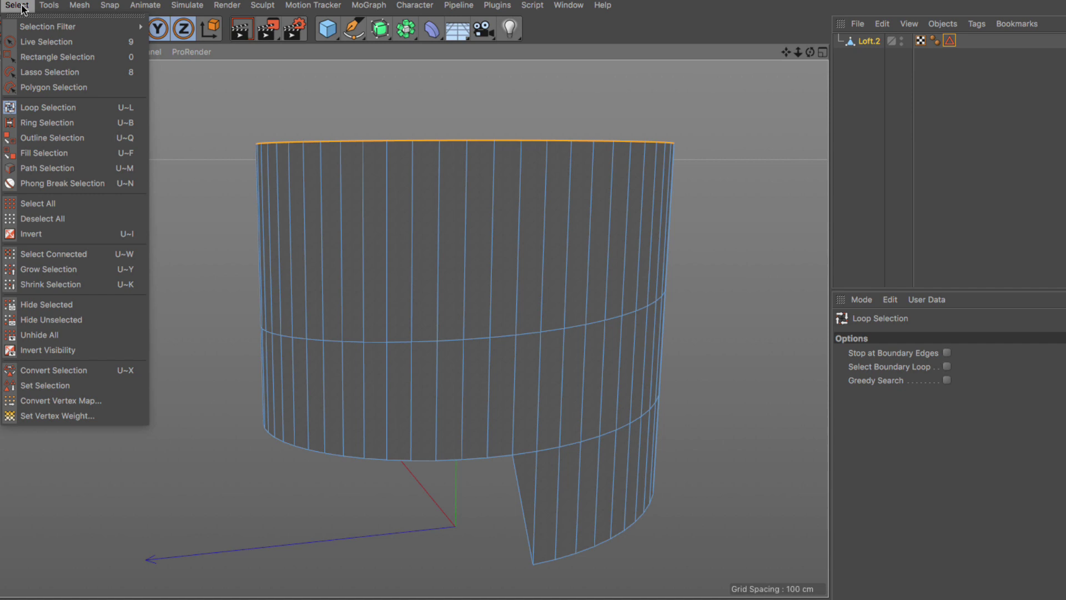
pyautogui.click(50, 105)
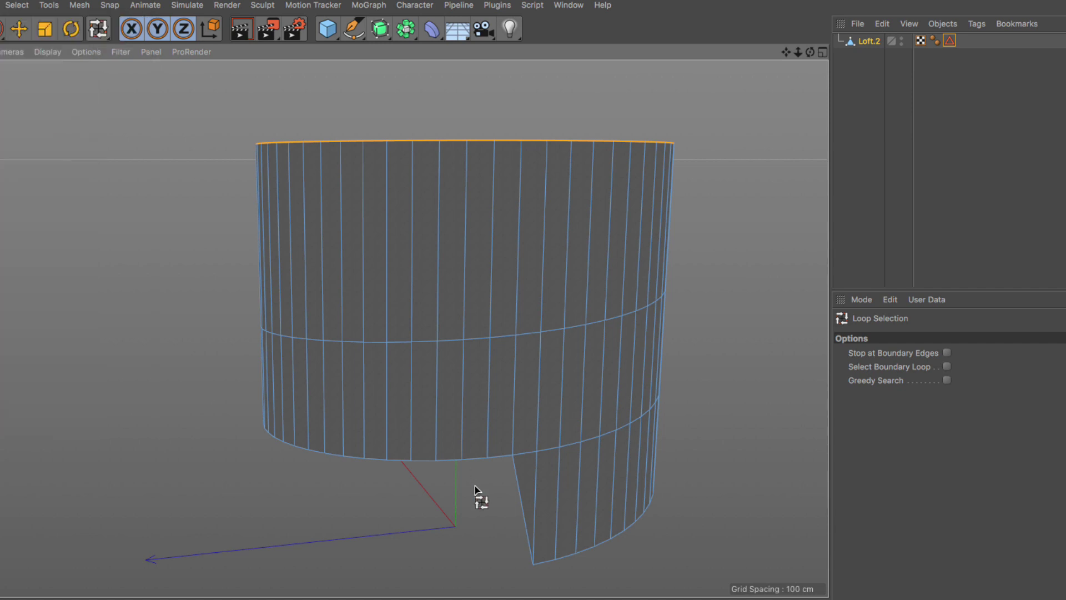
pyautogui.click(500, 464)
pyautogui.keyDown('alt'); pyautogui.moveTo(559, 495); pyautogui.dragTo(504, 459); pyautogui.keyUp('alt')
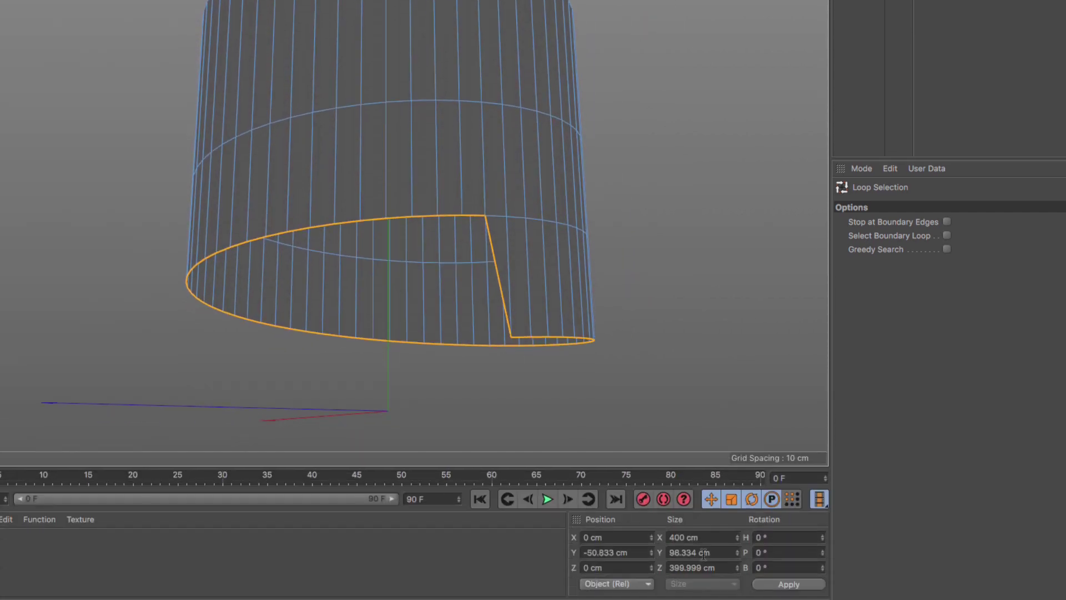
pyautogui.click(704, 552)
pyautogui.write('0')
pyautogui.press('Return')
# Step: Move the flattened lower rim to a Y position of -100 cm
pyautogui.click(623, 552)
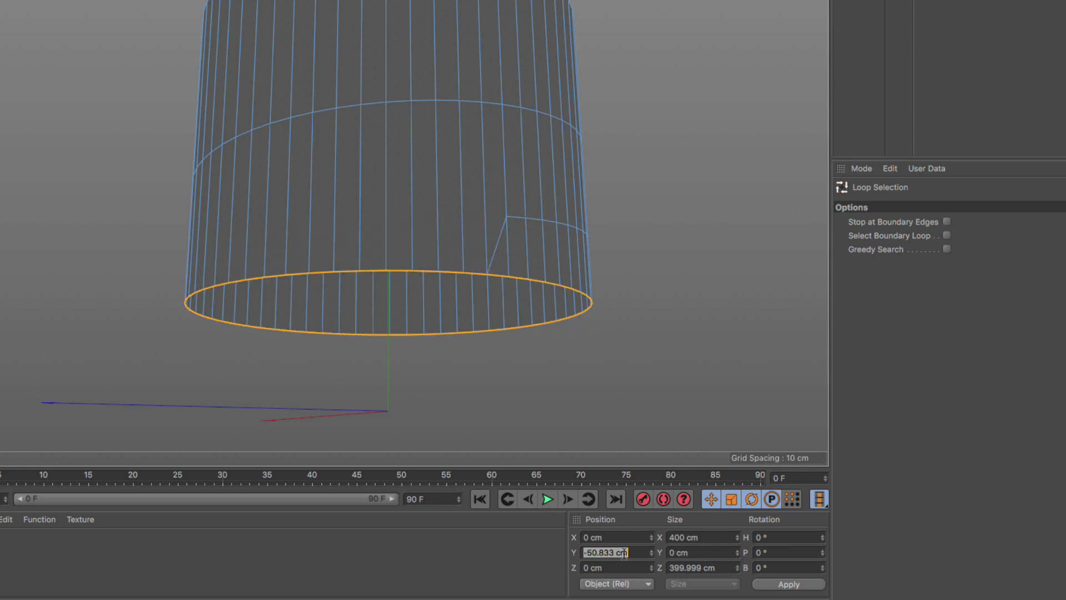
pyautogui.write('-100')
pyautogui.press('Return')
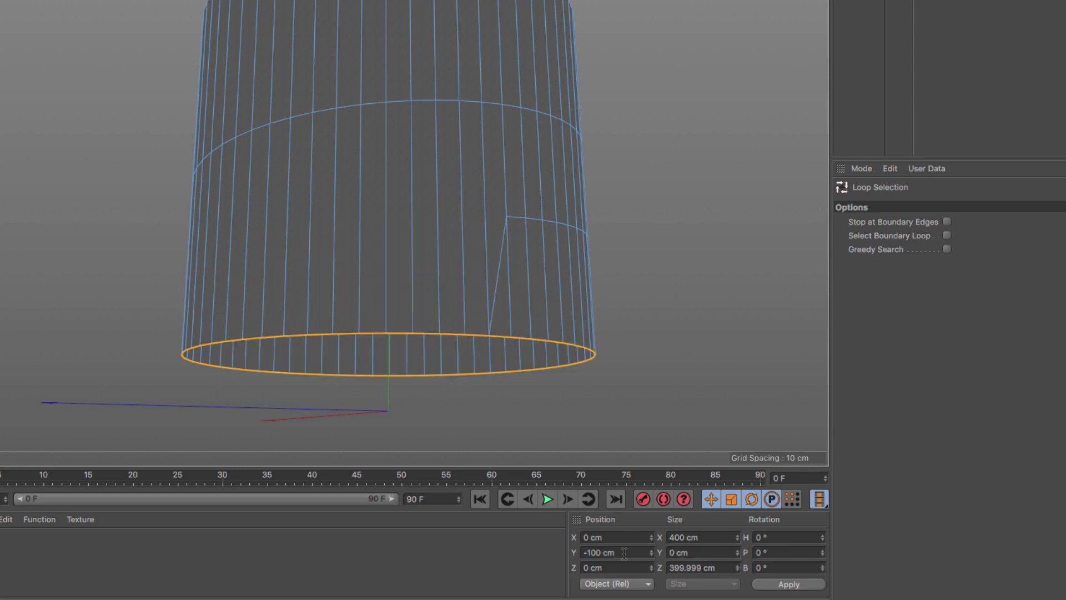
# Step: Restore the edge selection stored in the "spiral edges" tag on the straightened cylinder
pyautogui.keyDown('alt'); pyautogui.moveTo(362, 301); pyautogui.dragTo(576, 236); pyautogui.keyUp('alt')
pyautogui.keyDown('alt'); pyautogui.moveTo(575, 234); pyautogui.dragTo(429, 317, button='right'); pyautogui.keyUp('alt')
pyautogui.keyDown('alt'); pyautogui.moveTo(484, 297); pyautogui.dragTo(383, 270); pyautogui.keyUp('alt')
pyautogui.keyDown('alt'); pyautogui.moveTo(382, 270); pyautogui.dragTo(351, 272, button='right'); pyautogui.keyUp('alt')
pyautogui.keyDown('alt'); pyautogui.moveTo(351, 272); pyautogui.dragTo(561, 258, button='middle'); pyautogui.keyUp('alt')
pyautogui.keyDown('alt'); pyautogui.moveTo(498, 331); pyautogui.dragTo(290, 328); pyautogui.keyUp('alt')
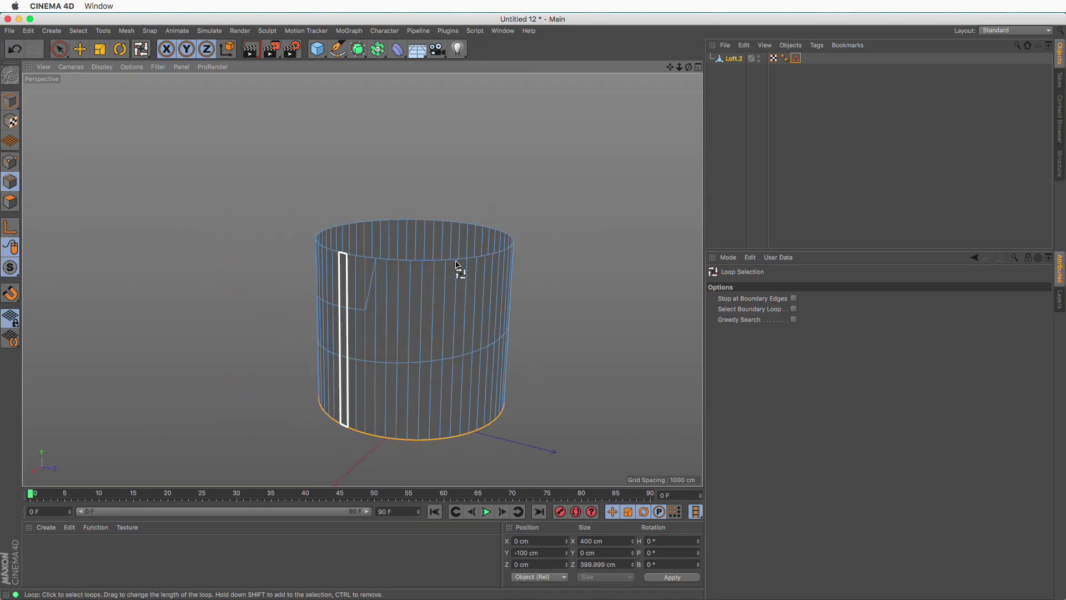
pyautogui.doubleClick(794, 59)
pyautogui.keyDown('alt'); pyautogui.moveTo(483, 257); pyautogui.dragTo(363, 277); pyautogui.keyUp('alt')
pyautogui.keyDown('alt'); pyautogui.moveTo(361, 278); pyautogui.dragTo(450, 297); pyautogui.keyUp('alt')
pyautogui.keyDown('alt'); pyautogui.moveTo(450, 294); pyautogui.dragTo(488, 302); pyautogui.keyUp('alt')
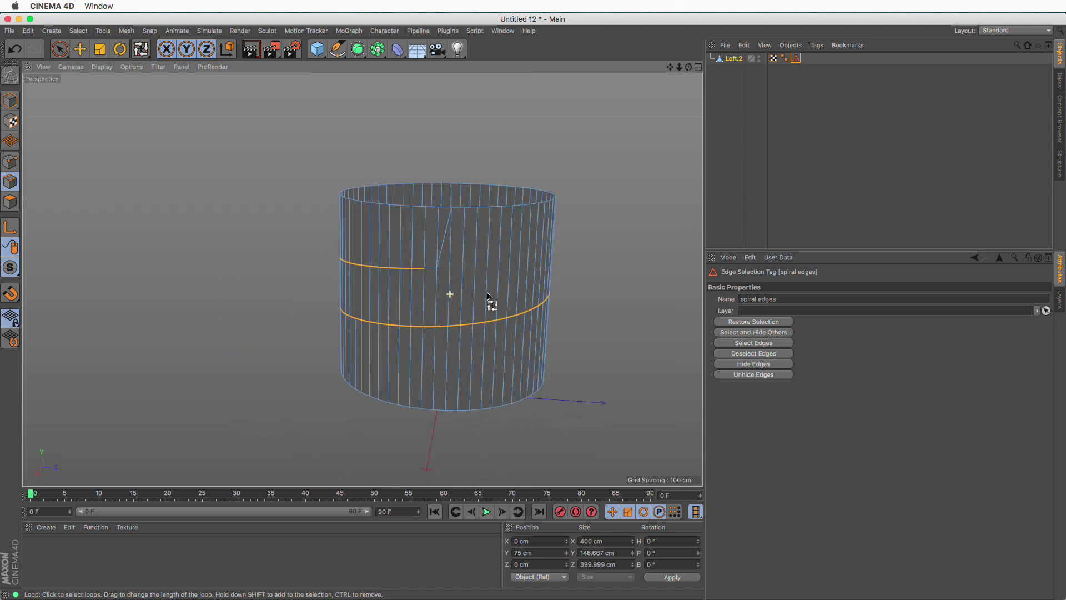
# Step: Bevel the selected spiral edges with an offset of about 15.36 cm and inspect the resulting band
pyautogui.rightClick(451, 294)
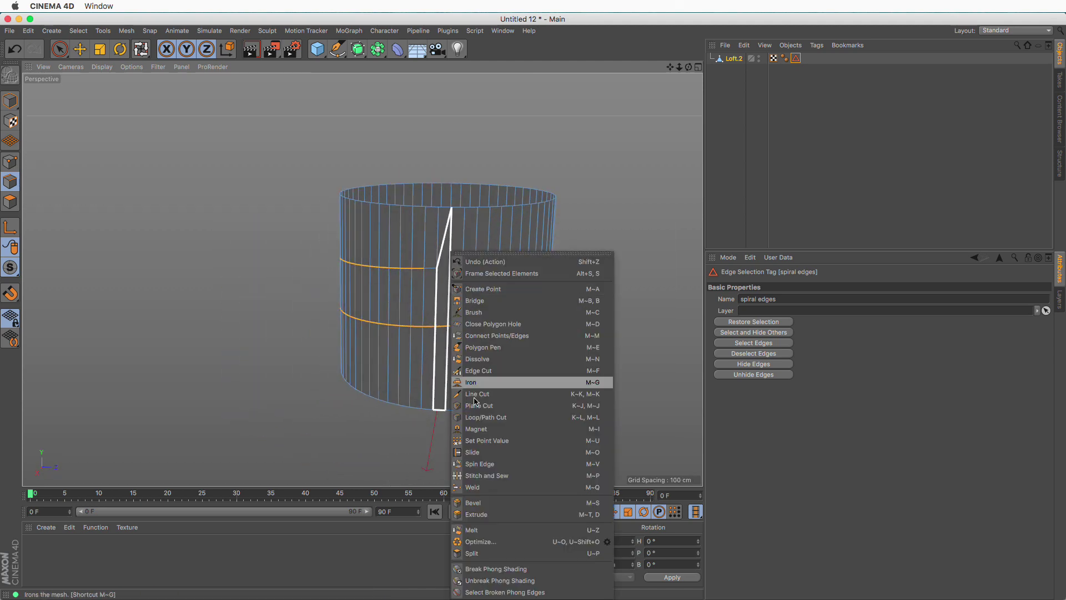
pyautogui.click(485, 504)
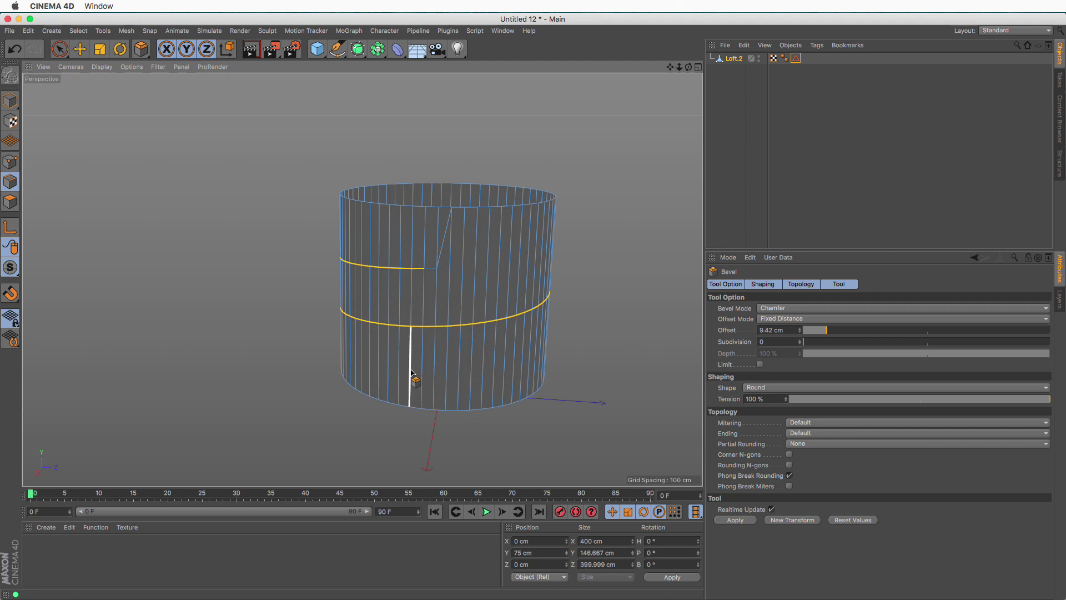
pyautogui.moveTo(412, 383); pyautogui.dragTo(448, 383)
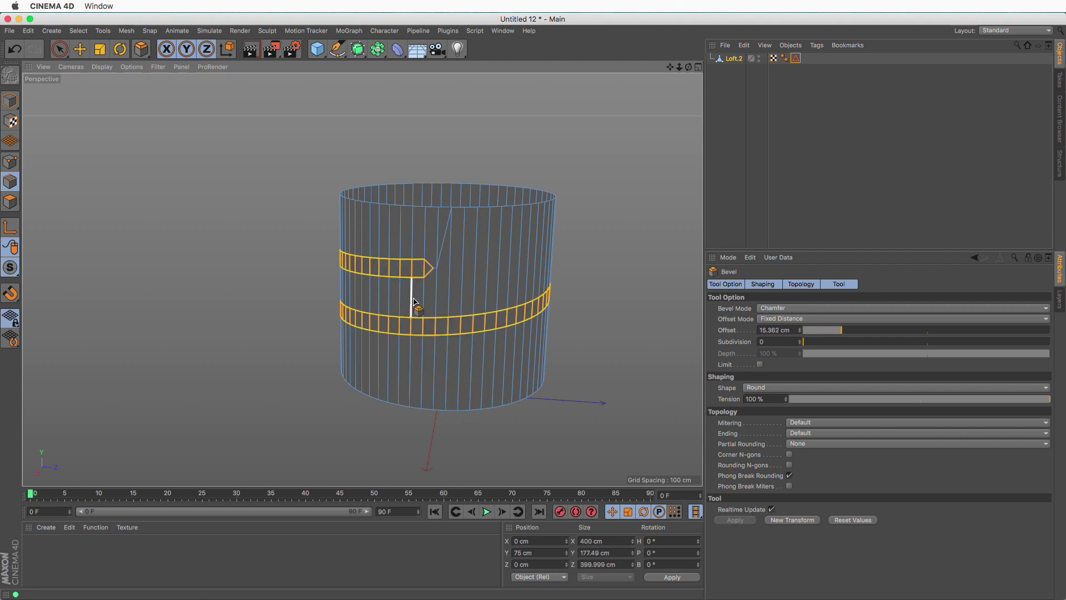
pyautogui.keyDown('alt'); pyautogui.moveTo(444, 284); pyautogui.dragTo(420, 281); pyautogui.keyUp('alt')
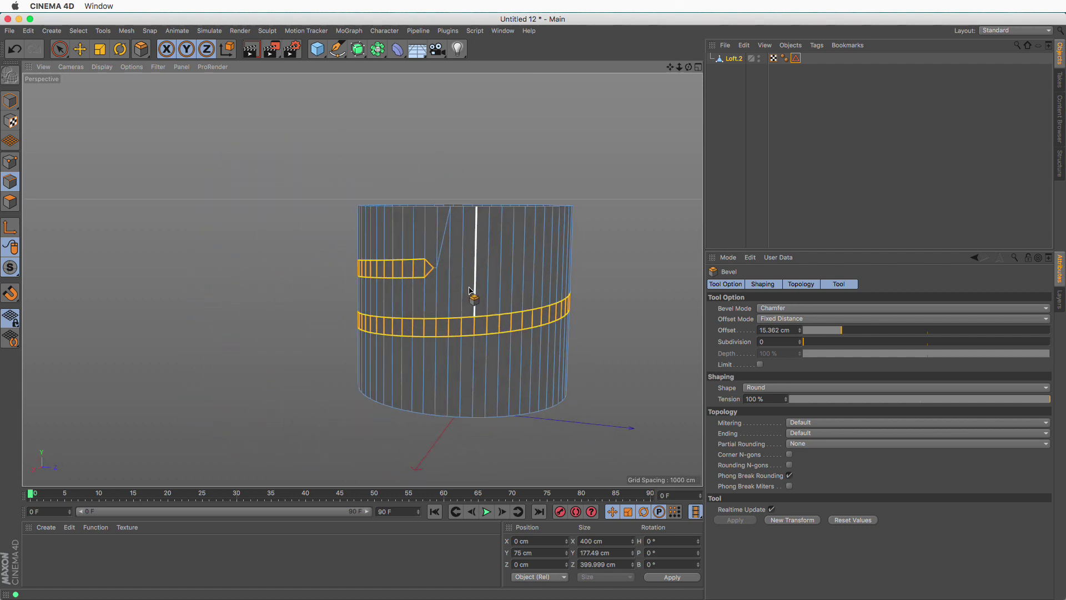
pyautogui.keyDown('alt'); pyautogui.moveTo(516, 295); pyautogui.dragTo(488, 278); pyautogui.keyUp('alt')
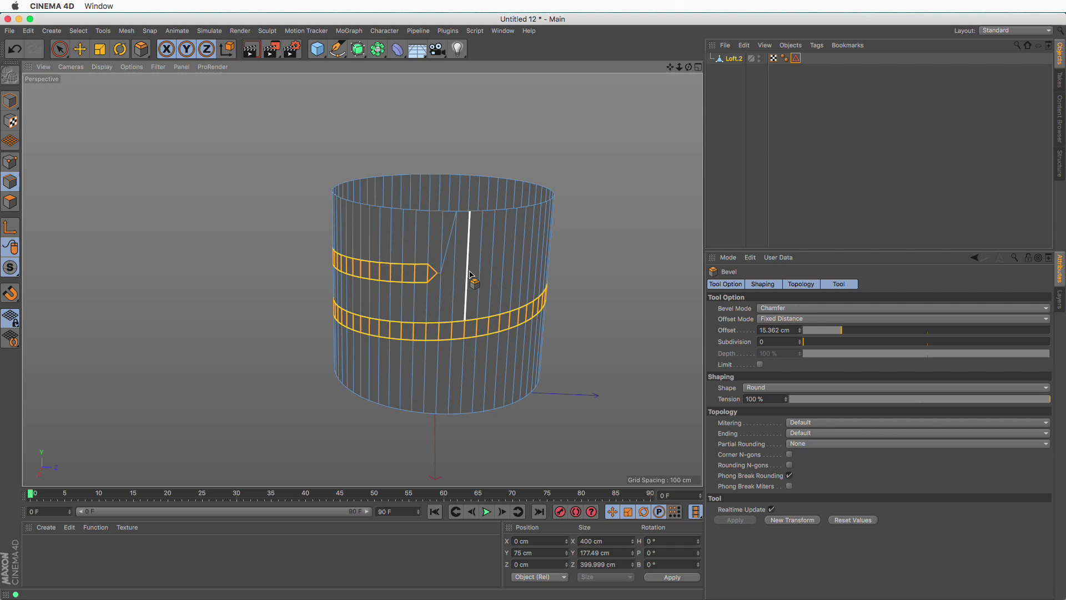
# Step: Try scaling the whole object down in height to about 113 cm, and undo the scaling and the bevel
pyautogui.click(10, 101)
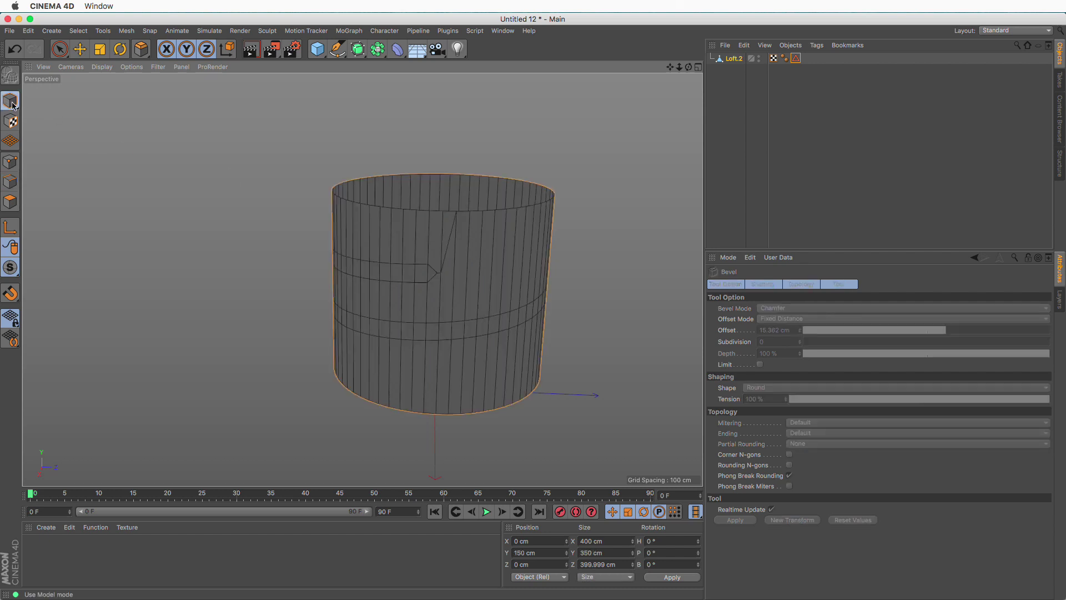
pyautogui.click(100, 49)
pyautogui.moveTo(439, 223); pyautogui.dragTo(446, 297)
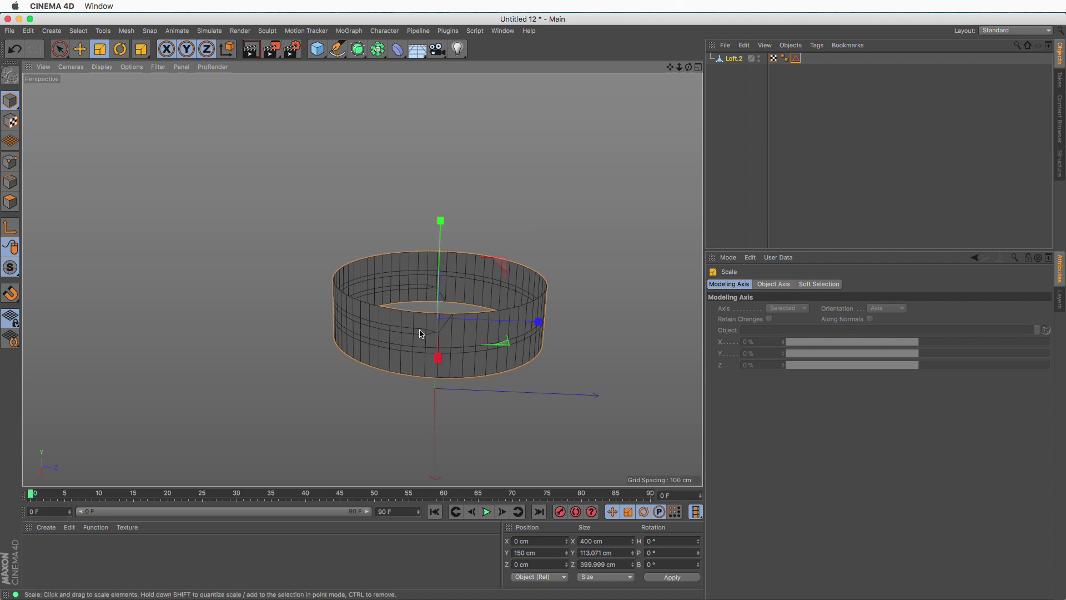
pyautogui.keyDown('alt'); pyautogui.moveTo(421, 333); pyautogui.dragTo(452, 340, button='right'); pyautogui.keyUp('alt')
pyautogui.press('super+z')
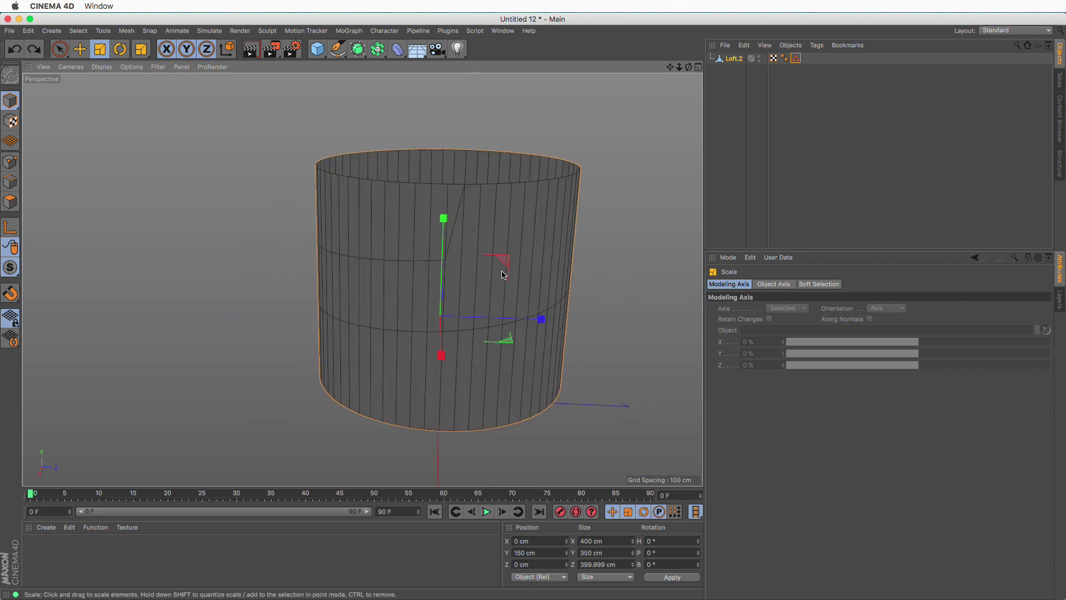
# Step: Set the whole mesh object's X size and Z size to 30 cm each
pyautogui.moveTo(506, 255)
pyautogui.keyDown('alt'); pyautogui.mouseDown()
pyautogui.moveTo(407, 270)
pyautogui.moveTo(395, 261)
pyautogui.moveTo(495, 264)
pyautogui.moveTo(498, 248)
pyautogui.mouseUp(); pyautogui.keyUp('alt')
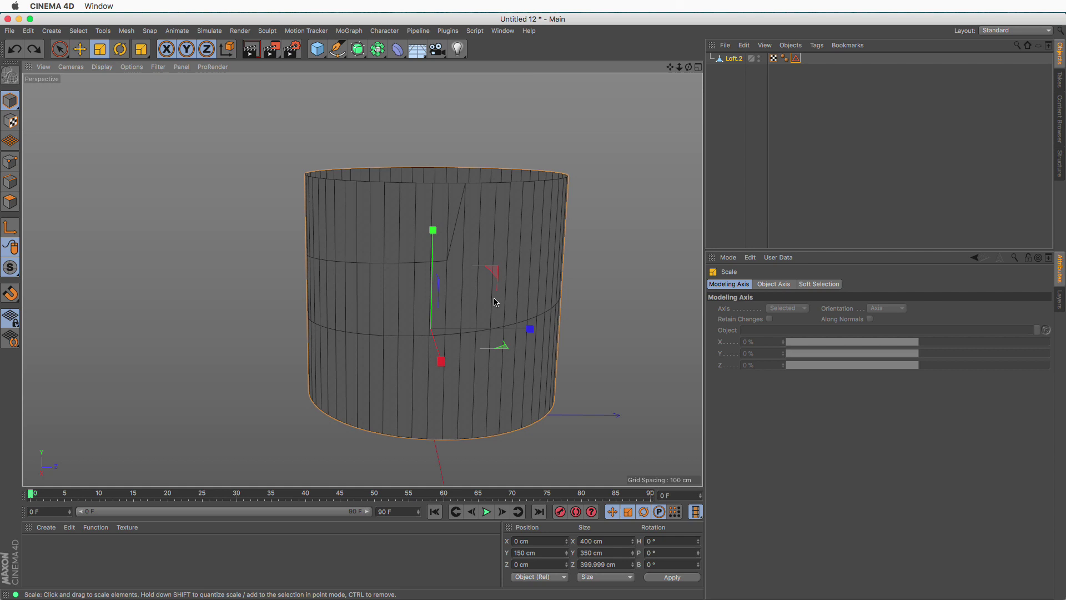
pyautogui.keyDown('alt'); pyautogui.moveTo(496, 293); pyautogui.dragTo(483, 282); pyautogui.keyUp('alt')
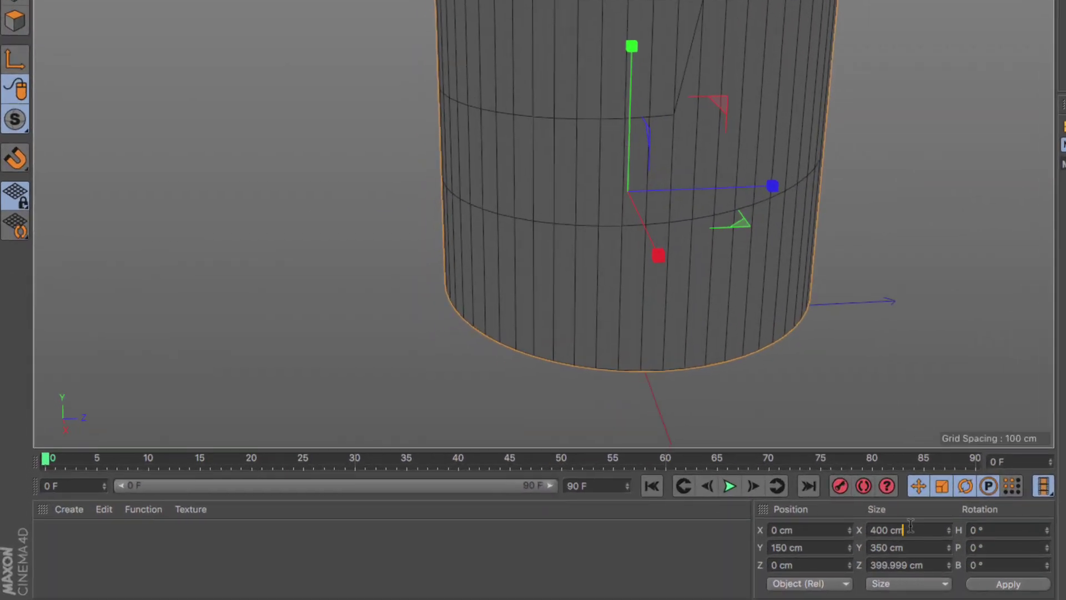
pyautogui.doubleClick(908, 524)
pyautogui.write('30')
pyautogui.press('Tab')
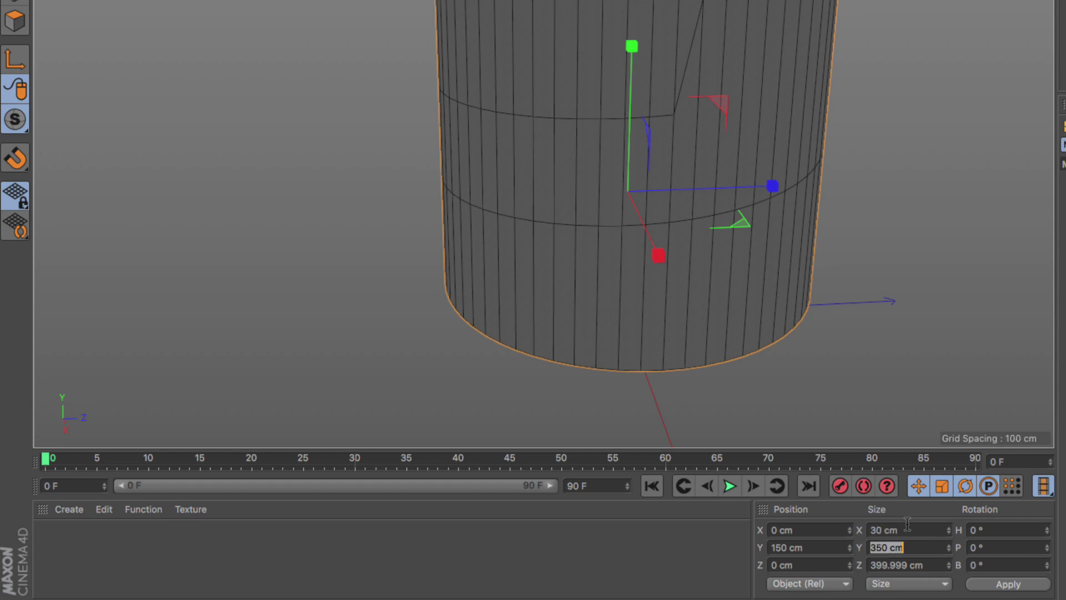
pyautogui.press('Tab')
pyautogui.write('30')
pyautogui.press('Return')
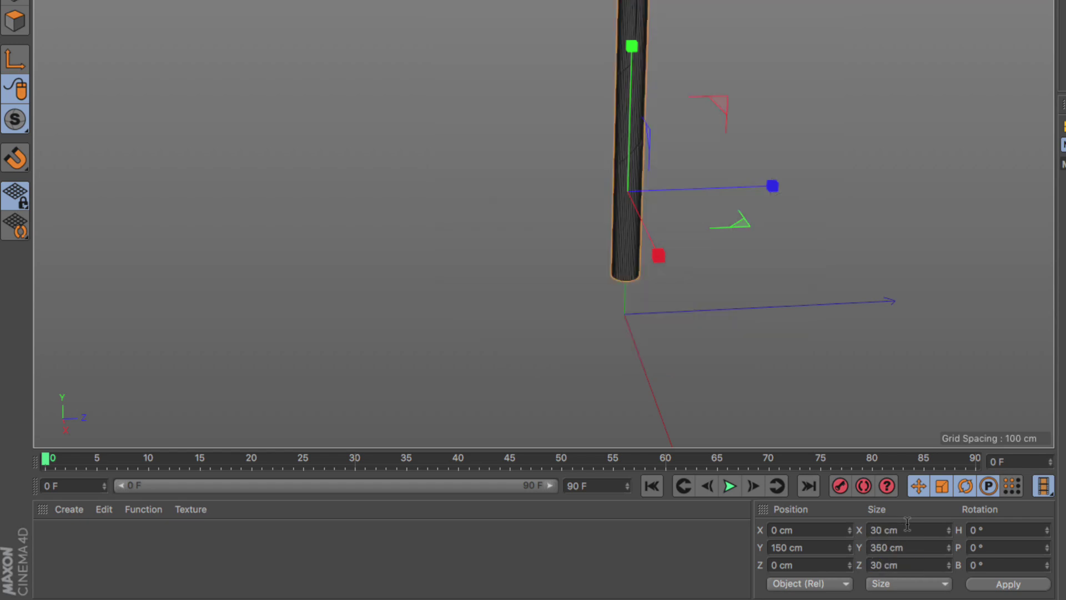
# Step: Set the object's Y position to 0 cm and its Y size to 10 cm, and frame it in the view
pyautogui.doubleClick(918, 552)
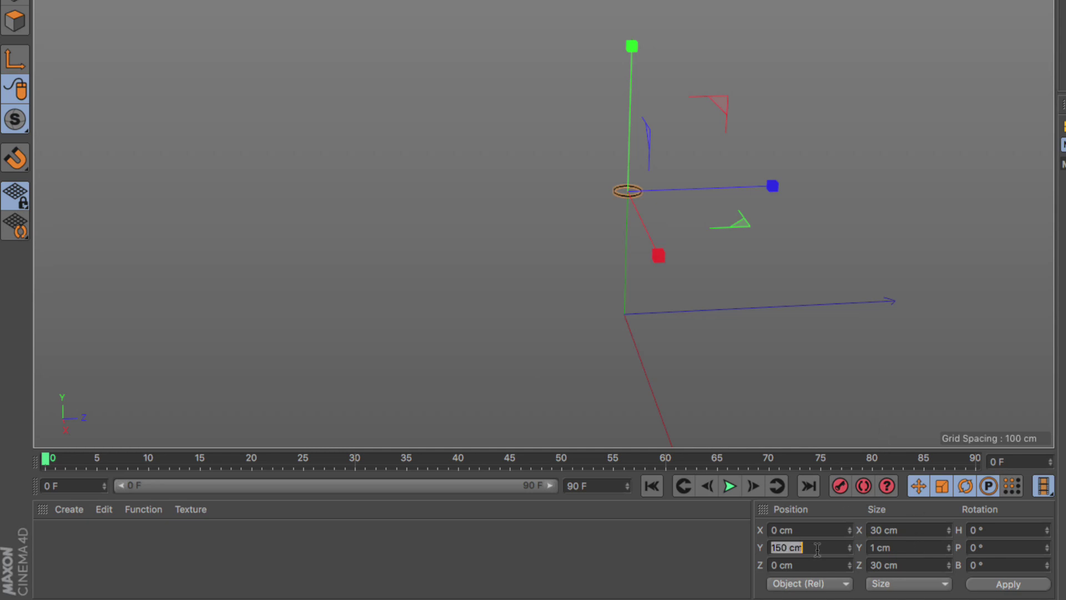
pyautogui.press('Return')
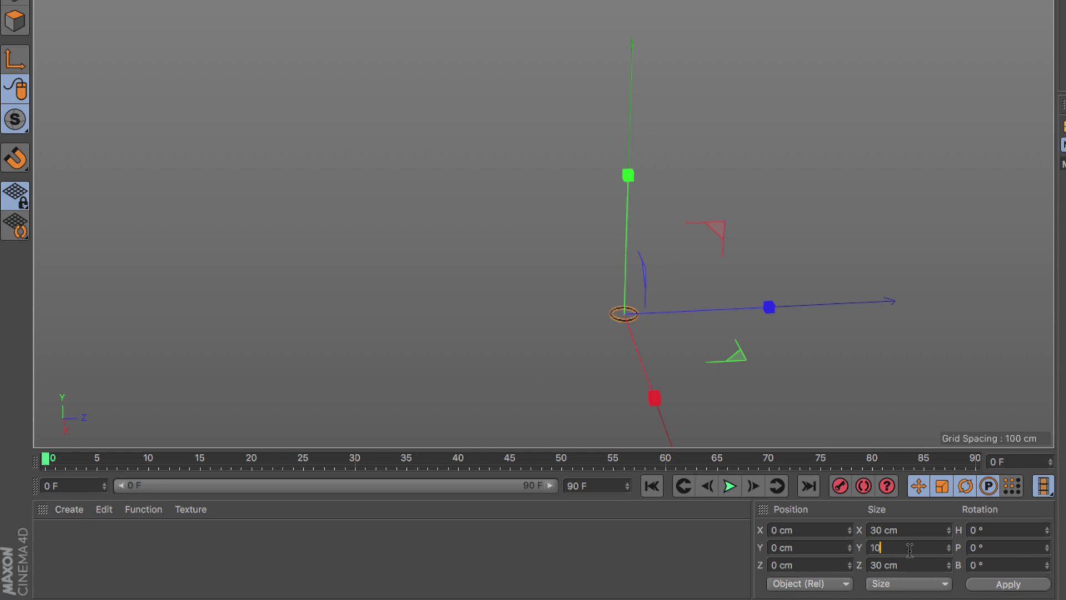
pyautogui.press('o')
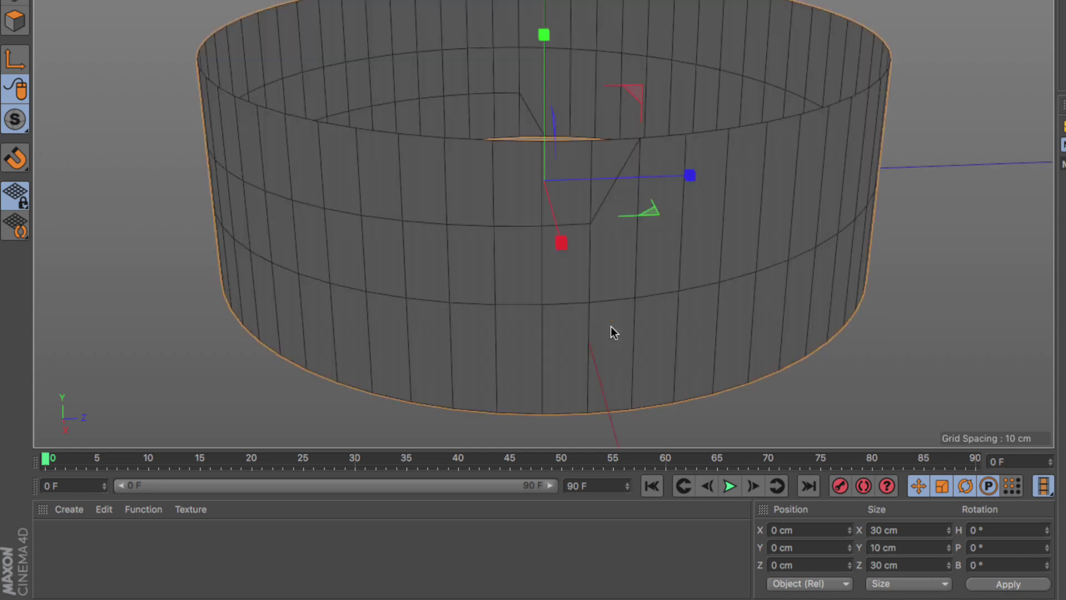
# Step: Restore the "spiral edges" selection on the resized mesh and bevel those edges with an offset of about 0.95 cm
pyautogui.scroll(-2, 688, 261)
pyautogui.keyDown('alt'); pyautogui.moveTo(687, 261); pyautogui.dragTo(704, 213, button='middle'); pyautogui.keyUp('alt')
pyautogui.moveTo(716, 204)
pyautogui.keyDown('alt'); pyautogui.mouseDown()
pyautogui.moveTo(608, 228)
pyautogui.moveTo(705, 202)
pyautogui.moveTo(695, 208)
pyautogui.mouseUp(); pyautogui.keyUp('alt')
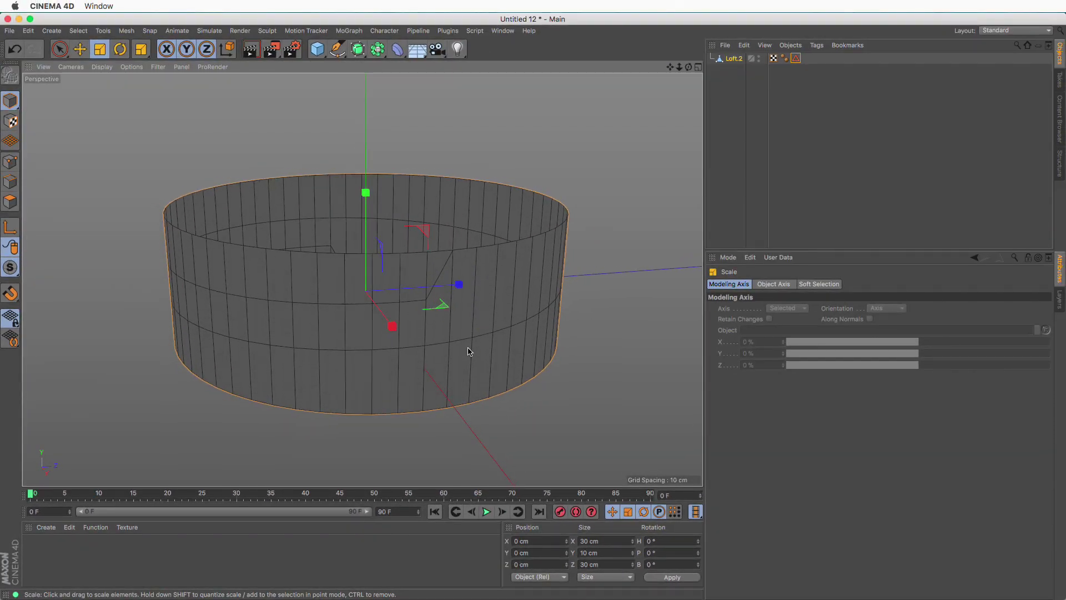
pyautogui.doubleClick(795, 58)
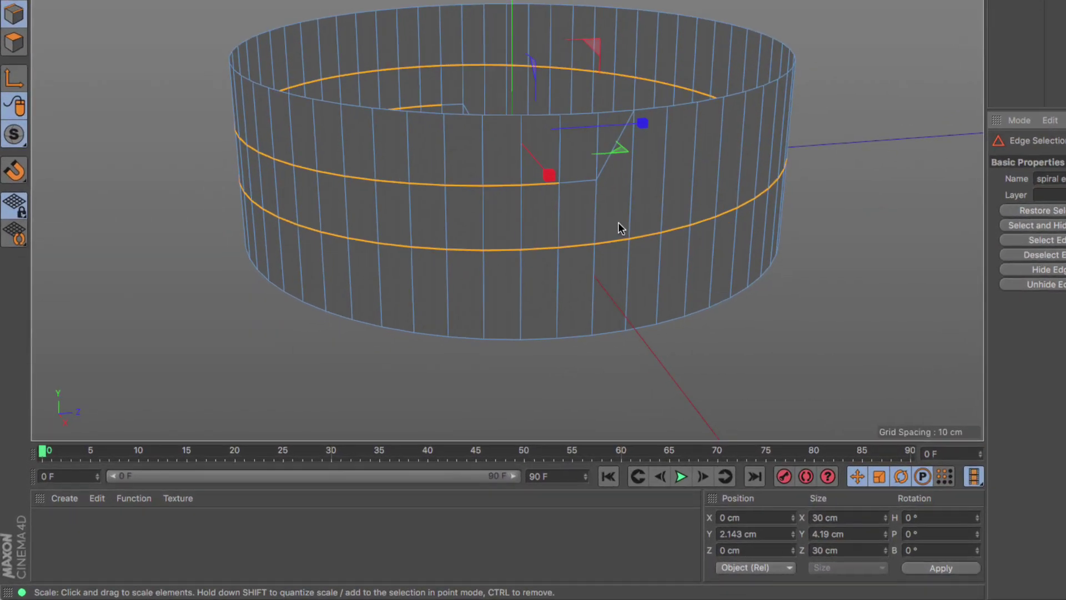
pyautogui.rightClick(618, 227)
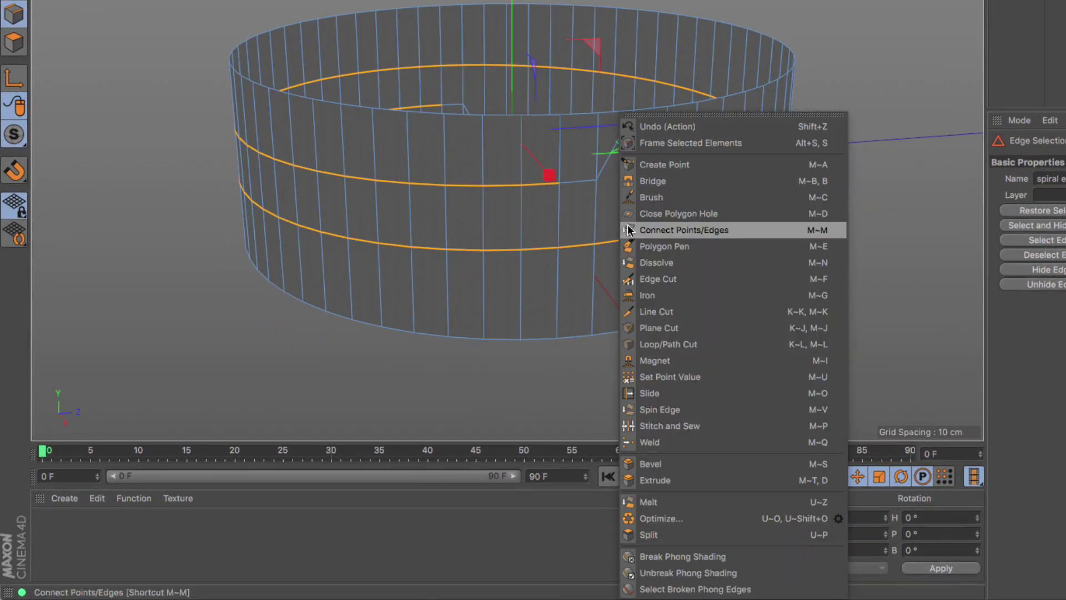
pyautogui.click(678, 463)
pyautogui.moveTo(559, 281); pyautogui.dragTo(534, 286)
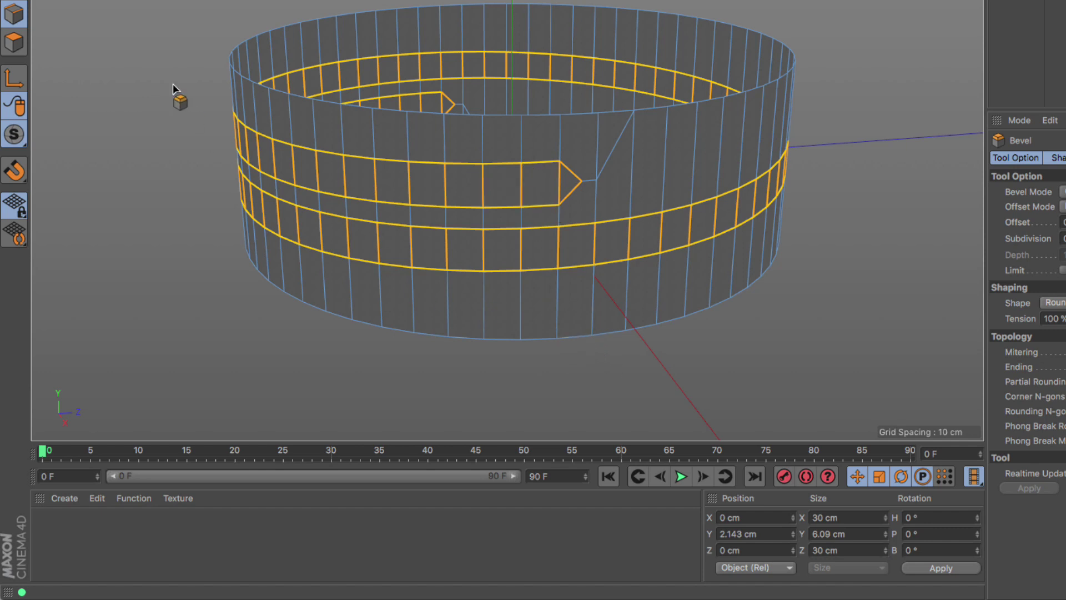
# Step: Convert the beveled spiral band to a polygon selection and store it in a selection tag named "polys"
pyautogui.keyDown('ctrl'); pyautogui.click(16, 47); pyautogui.keyUp('ctrl')
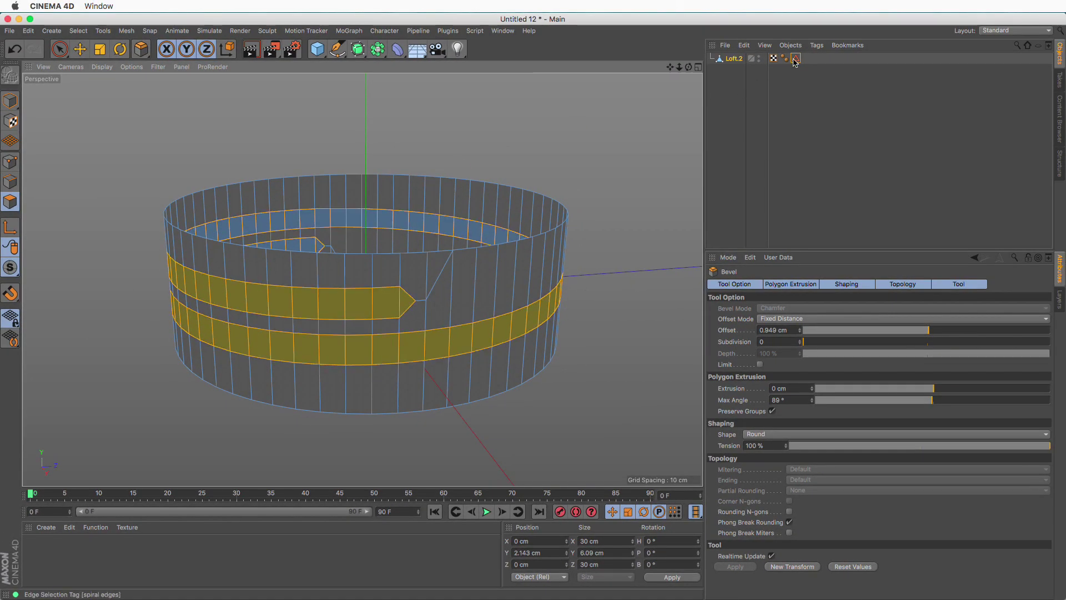
pyautogui.click(77, 31)
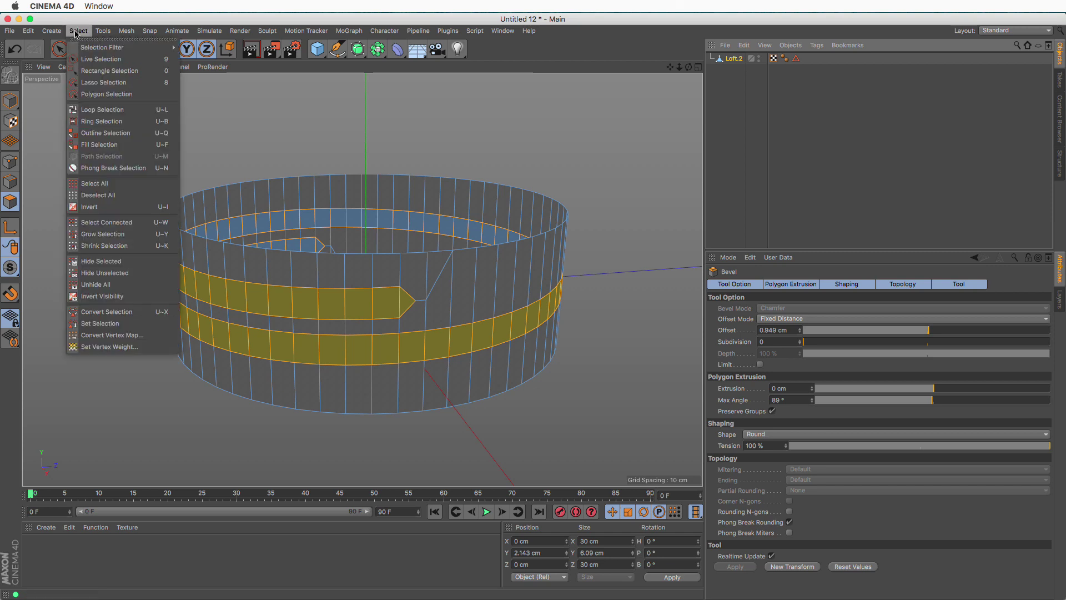
pyautogui.click(99, 323)
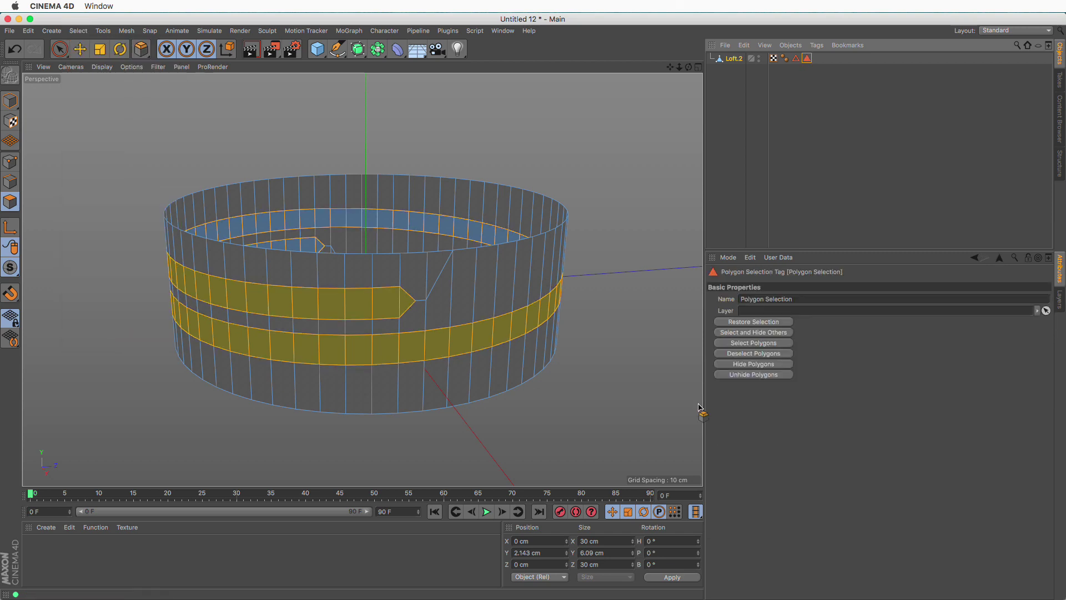
pyautogui.click(792, 299)
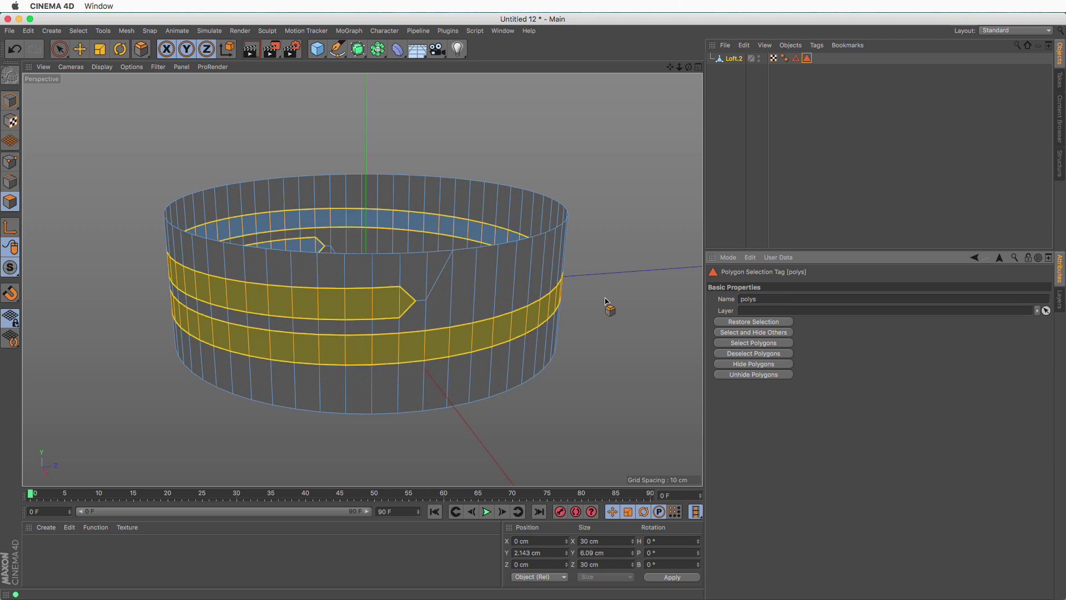
# Step: Extrude the selected spiral band outward by about 1.26 cm and place the mesh inside a new Subdivision Surface
pyautogui.press('d')
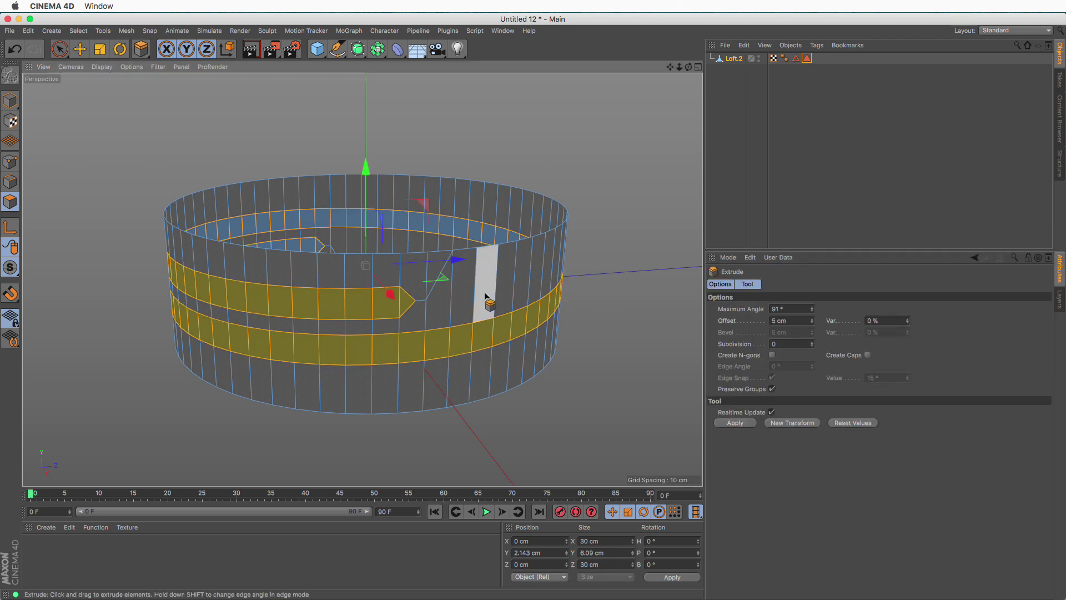
pyautogui.moveTo(462, 309); pyautogui.dragTo(485, 309)
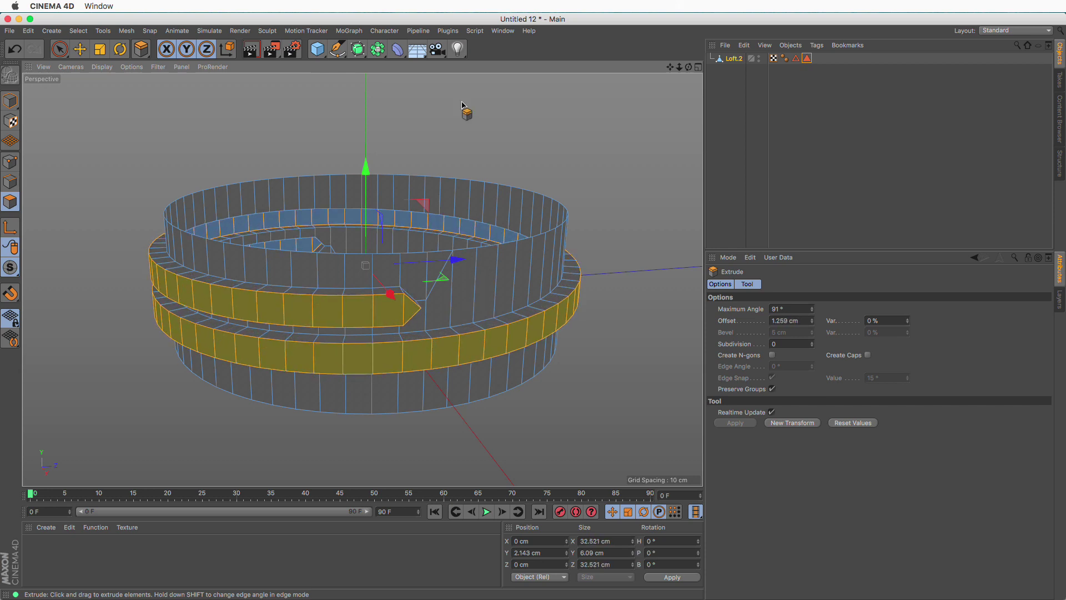
pyautogui.click(358, 49)
pyautogui.moveTo(733, 70); pyautogui.dragTo(751, 59)
pyautogui.keyDown('alt'); pyautogui.moveTo(532, 267); pyautogui.dragTo(391, 296); pyautogui.keyUp('alt')
pyautogui.scroll(5, 489, 304)
# Step: Select the mesh's upper rim edge loop and extrude it upward to a Y position of about 7.78 cm
pyautogui.click(741, 69)
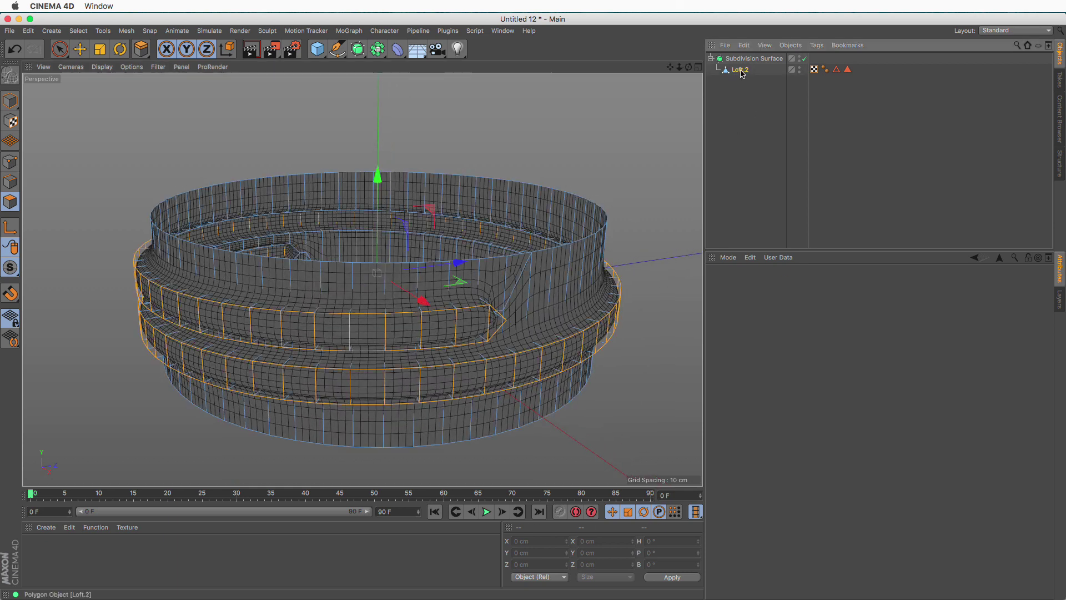
pyautogui.keyDown('ctrl'); pyautogui.click(9, 182); pyautogui.keyUp('ctrl')
pyautogui.press('u')
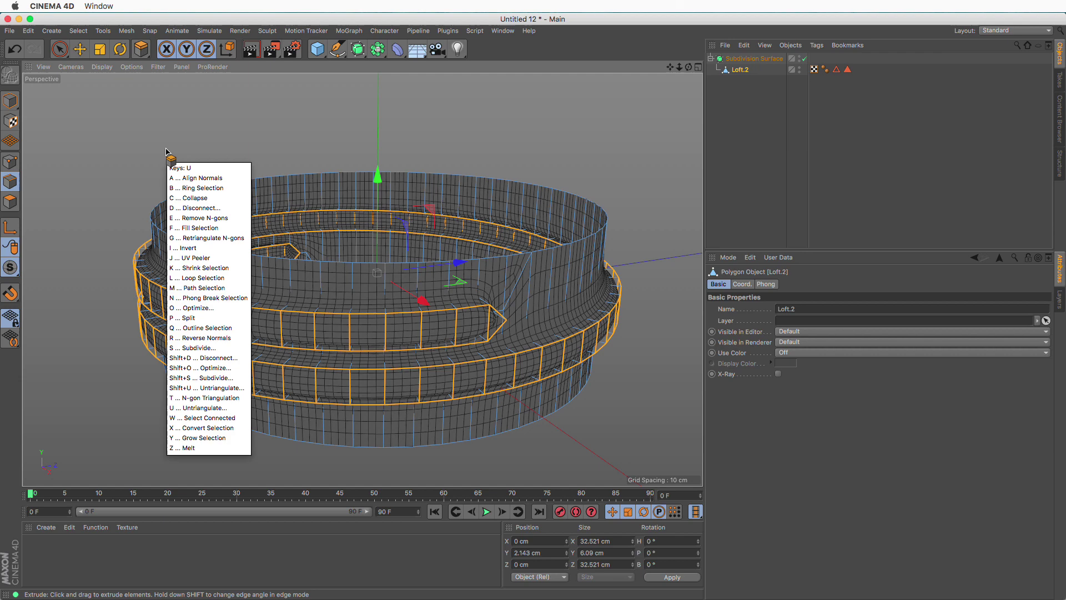
pyautogui.press('l')
pyautogui.click(289, 261)
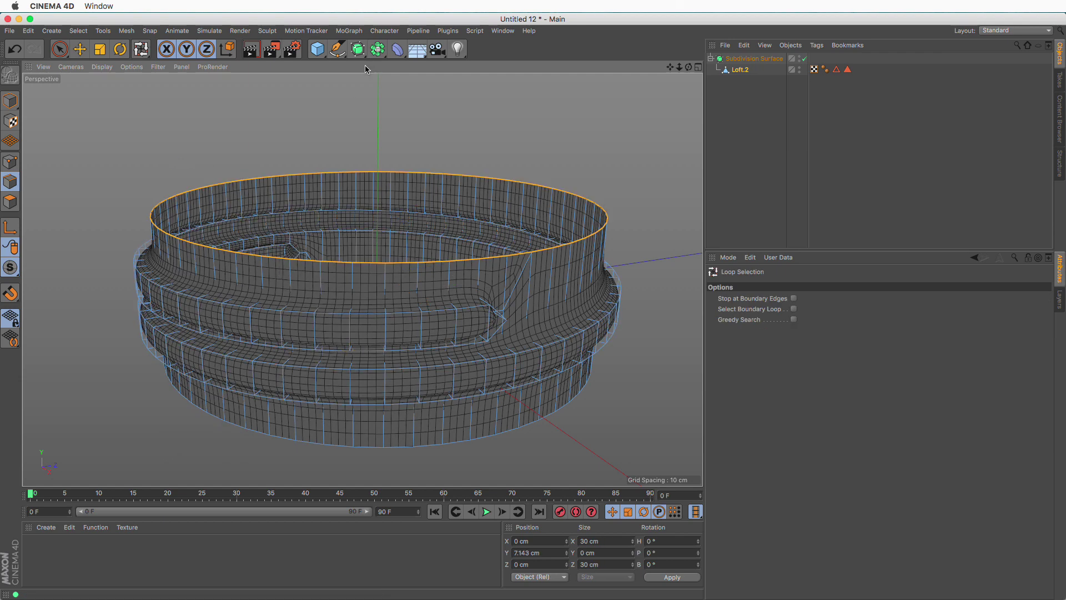
pyautogui.press('e')
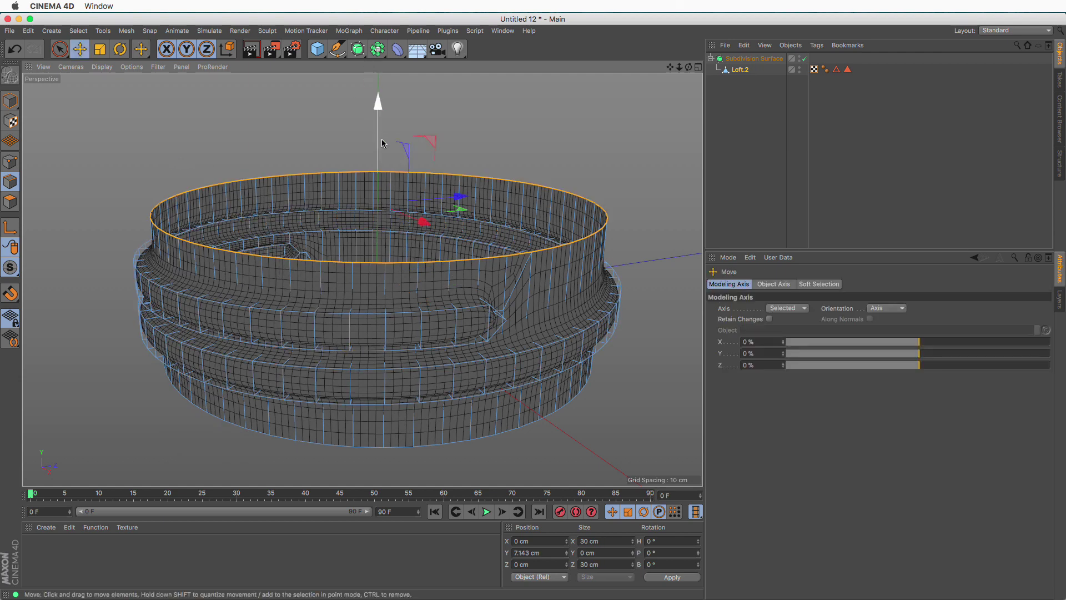
pyautogui.moveTo(382, 143); pyautogui.dragTo(380, 137)
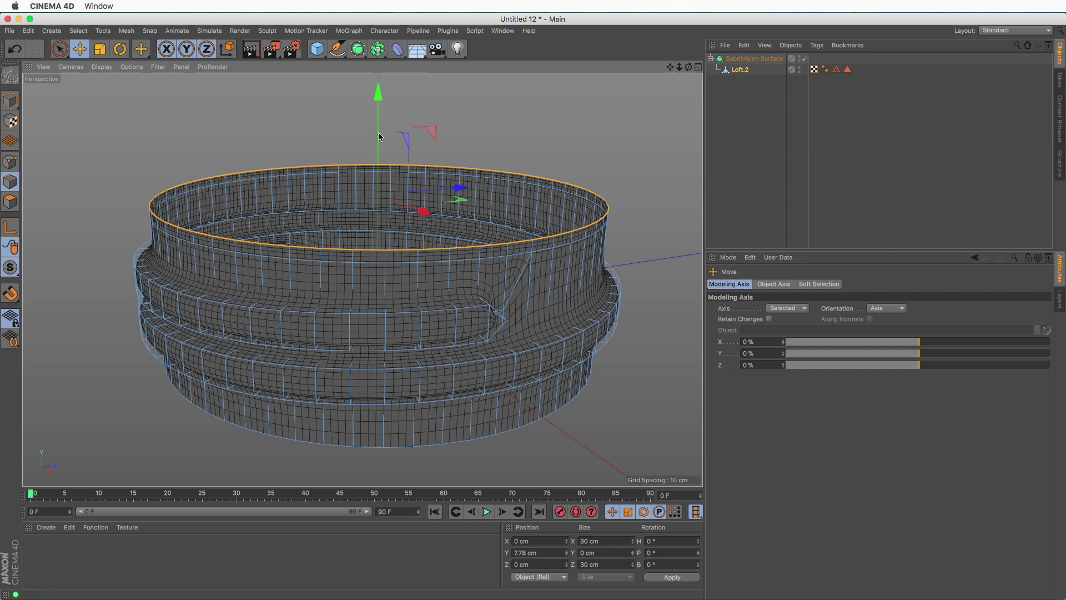
# Step: Extrude the rim loop inward to about 15.7 cm across and raise it to a Y position of about 8.3 cm
pyautogui.press('t')
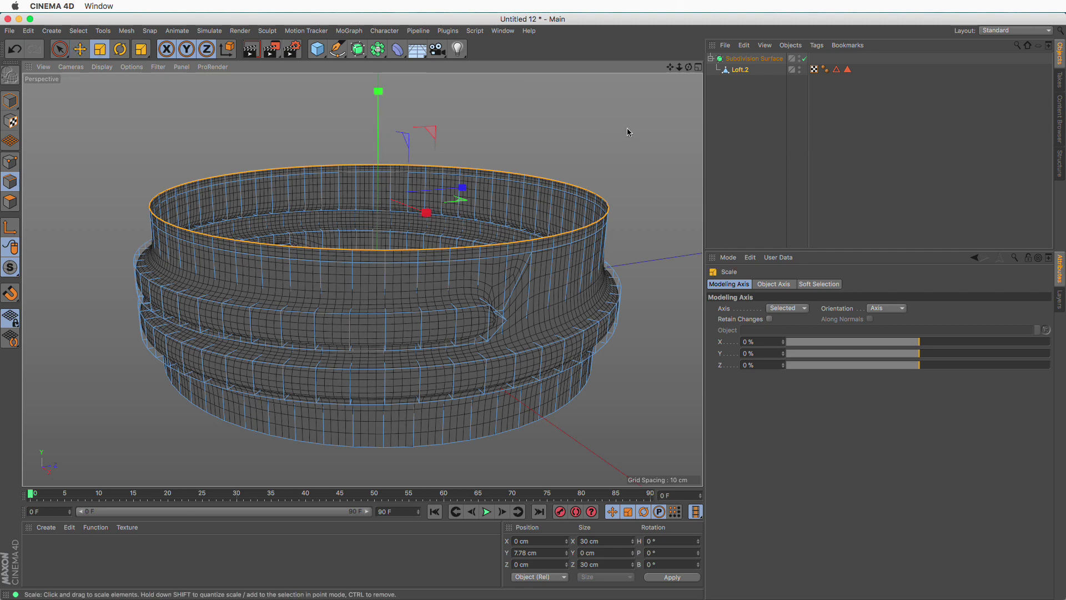
pyautogui.moveTo(626, 131); pyautogui.dragTo(436, 174)
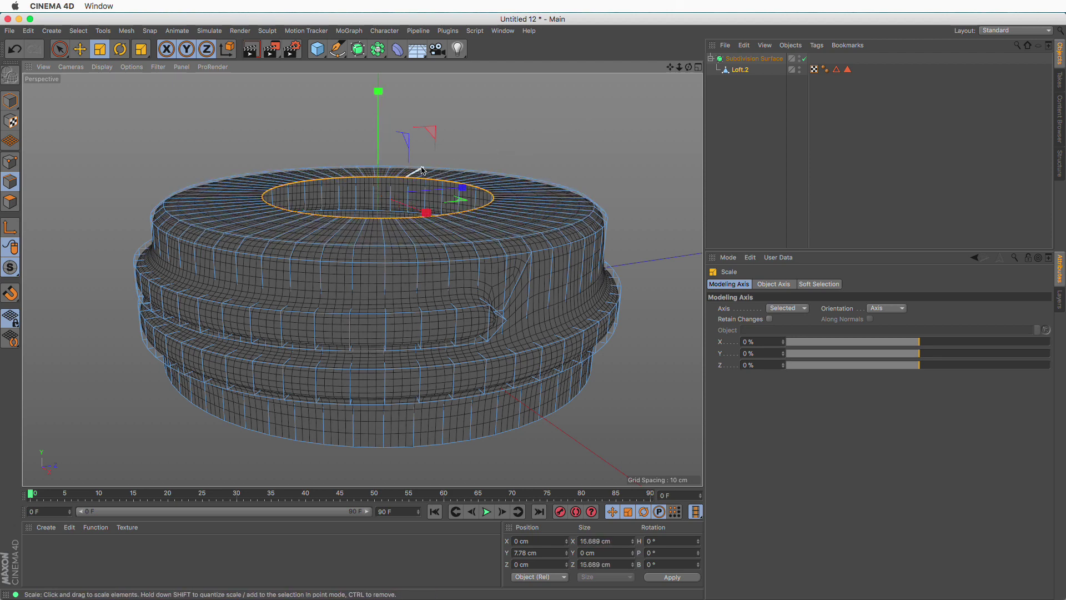
pyautogui.press('e')
pyautogui.moveTo(378, 146); pyautogui.dragTo(381, 132)
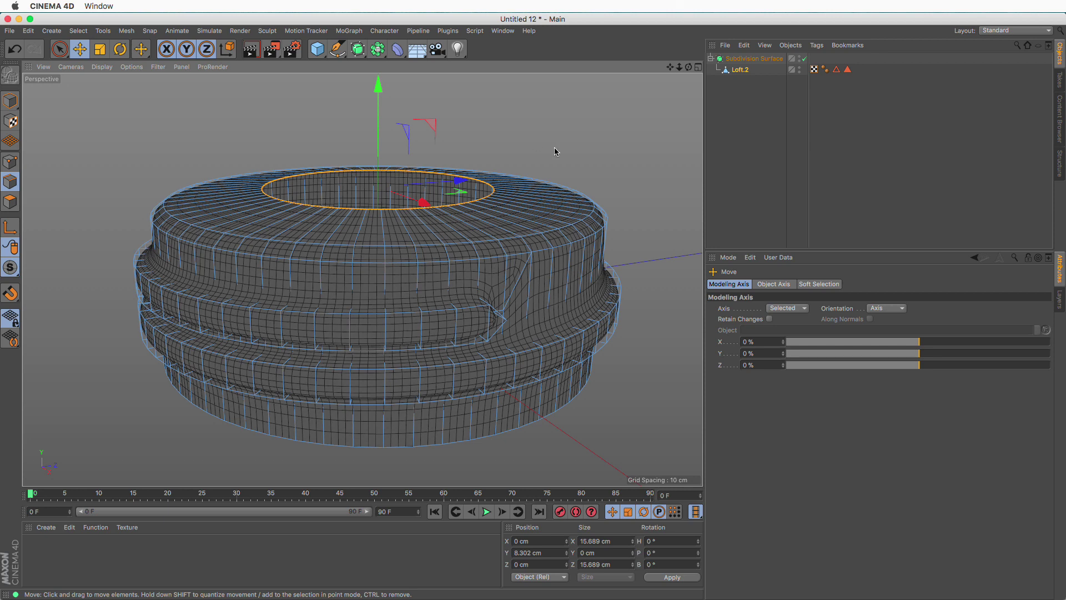
# Step: Extrude the inner loop inward once more and set its X and Z size to 0 cm to close the top
pyautogui.press('t')
pyautogui.moveTo(599, 125); pyautogui.dragTo(306, 189)
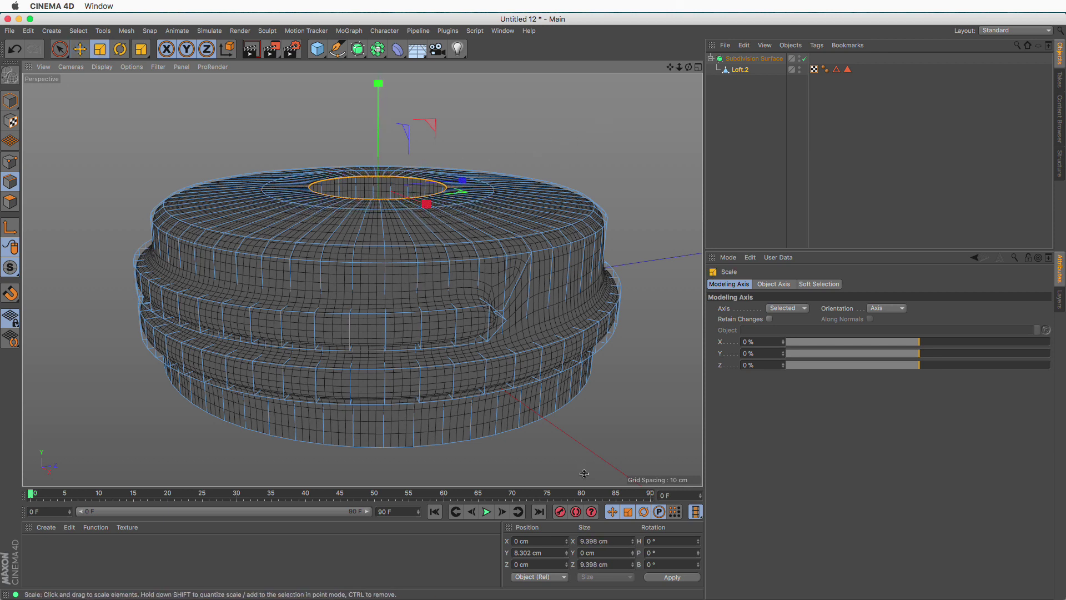
pyautogui.click(600, 541)
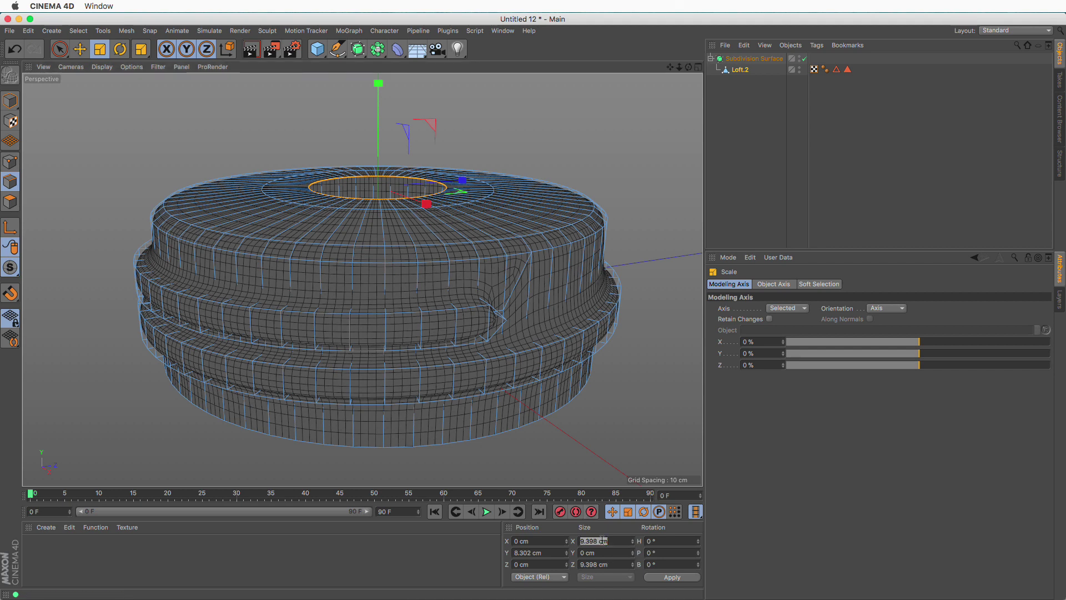
pyautogui.press('Return')
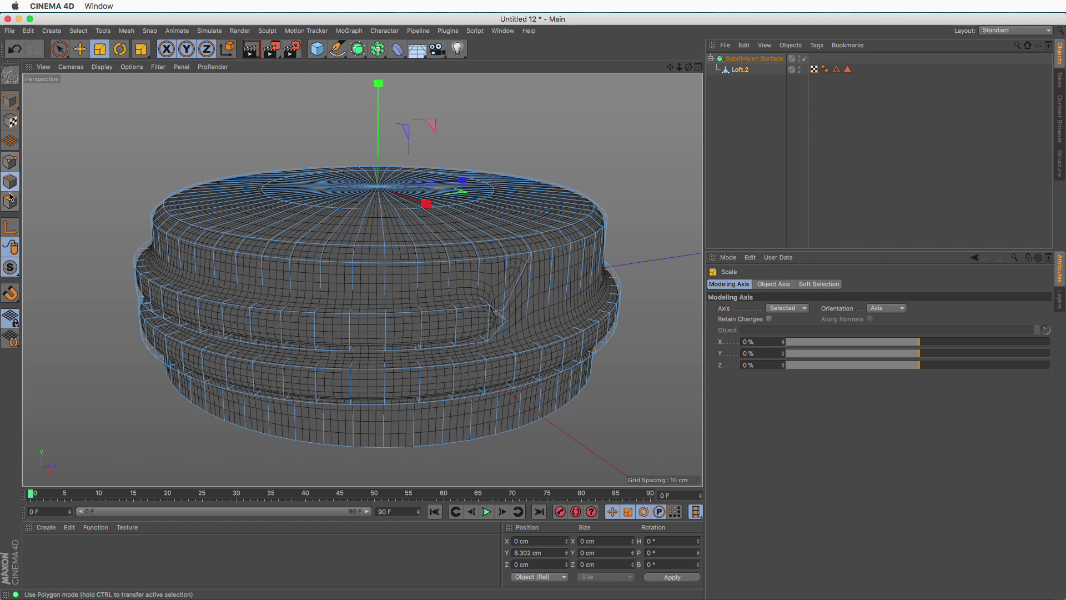
# Step: Select all points of the cap mesh with the Rectangle Selection tool in point mode
pyautogui.click(10, 161)
pyautogui.keyDown('alt'); pyautogui.moveTo(398, 207); pyautogui.dragTo(397, 235); pyautogui.keyUp('alt')
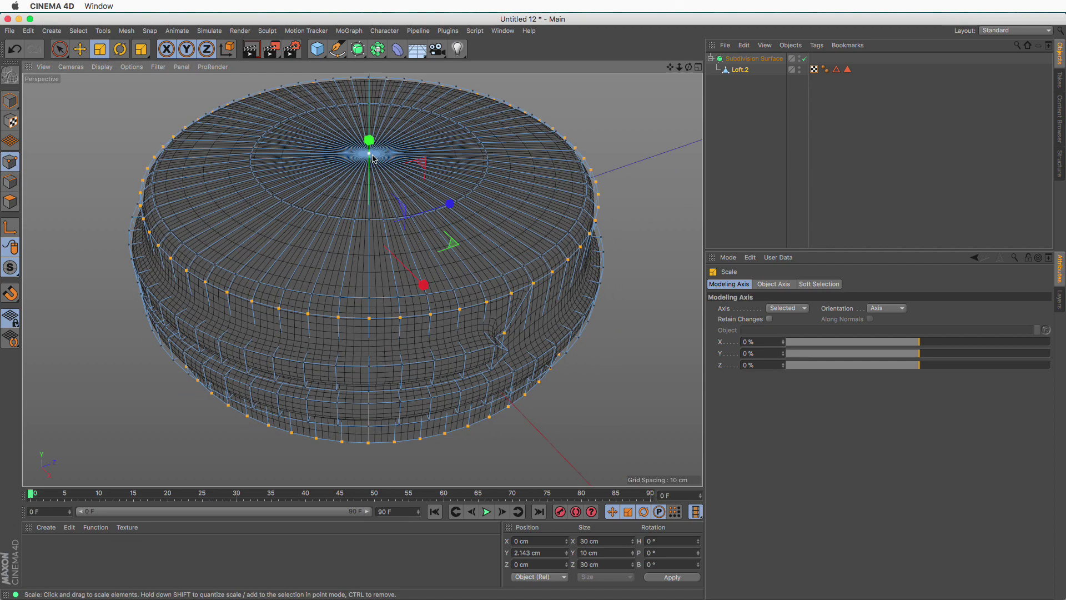
pyautogui.keyDown('alt'); pyautogui.moveTo(398, 235); pyautogui.dragTo(454, 235, button='right'); pyautogui.keyUp('alt')
pyautogui.keyDown('alt'); pyautogui.moveTo(454, 235); pyautogui.dragTo(256, 108); pyautogui.keyUp('alt')
pyautogui.moveTo(59, 49); pyautogui.dragTo(107, 87)
pyautogui.scroll(-10, 508, 238)
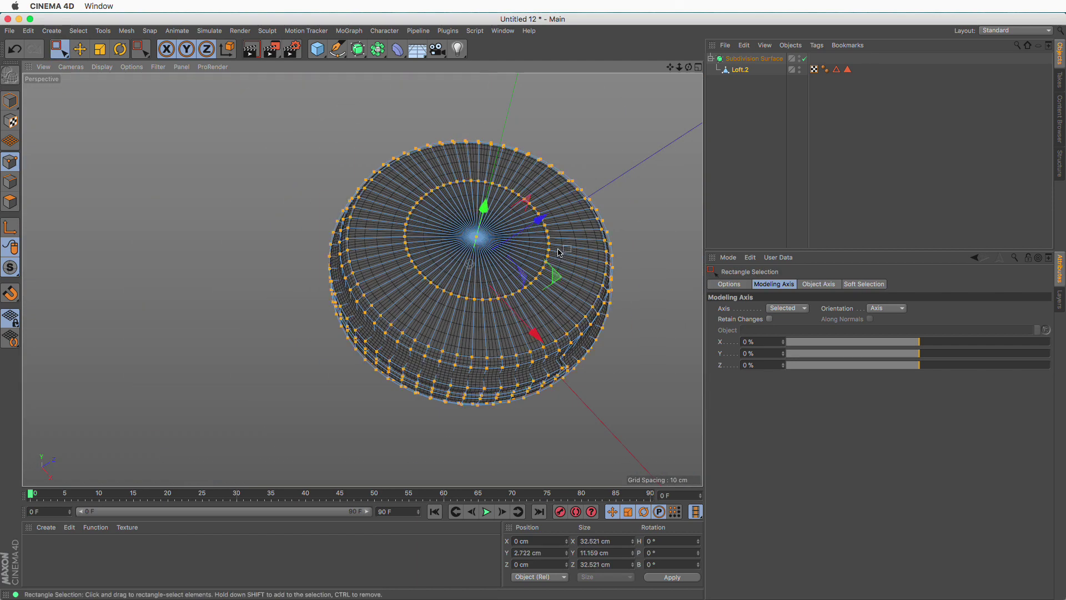
# Step: Try to merge the selected points with Optimize at its current settings, and undo it
pyautogui.rightClick(558, 249)
pyautogui.click(631, 564)
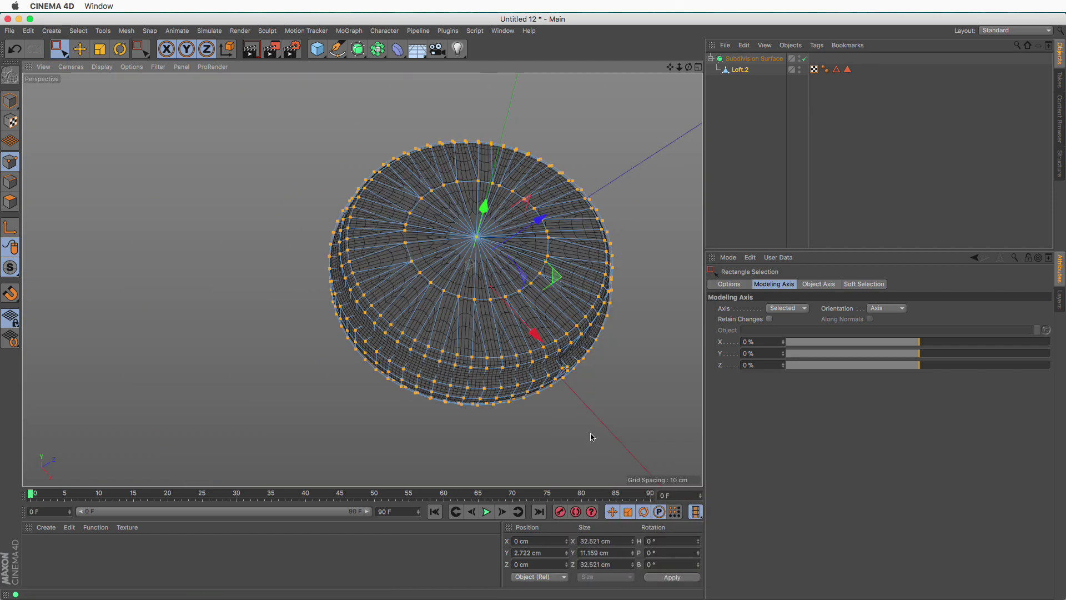
pyautogui.keyDown('alt'); pyautogui.moveTo(592, 437); pyautogui.dragTo(444, 341); pyautogui.keyUp('alt')
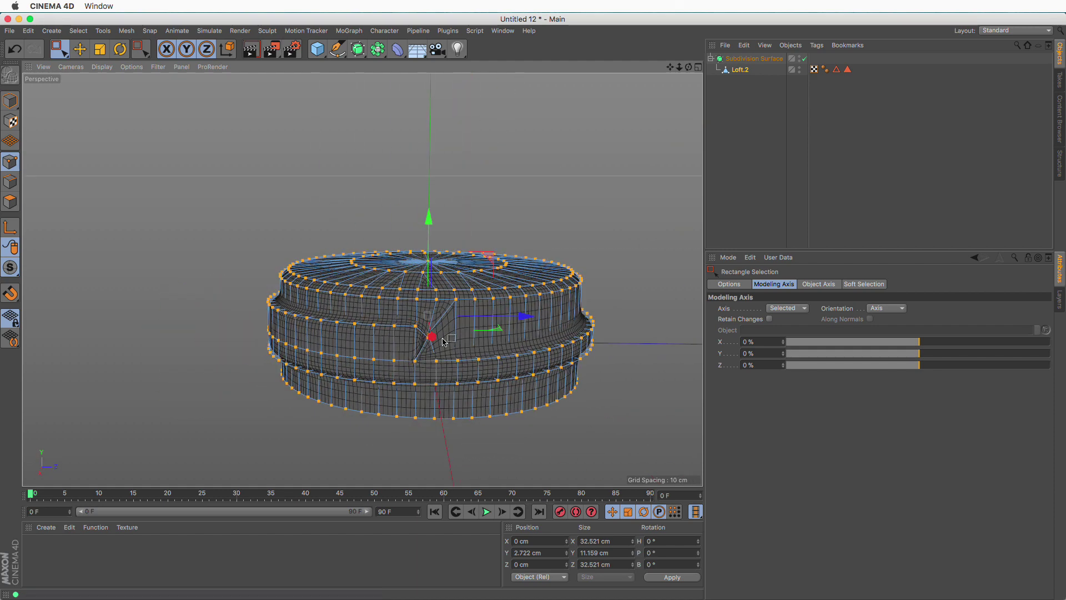
pyautogui.press('super+z')
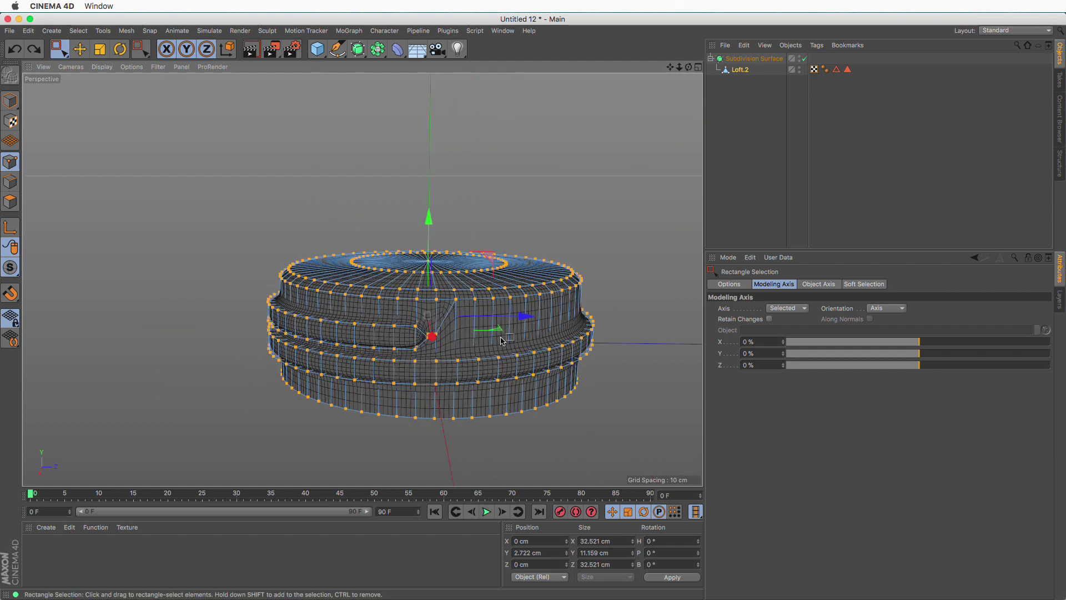
# Step: Optimize the selected points with a tolerance of .01 to merge the overlapping centre points
pyautogui.rightClick(502, 340)
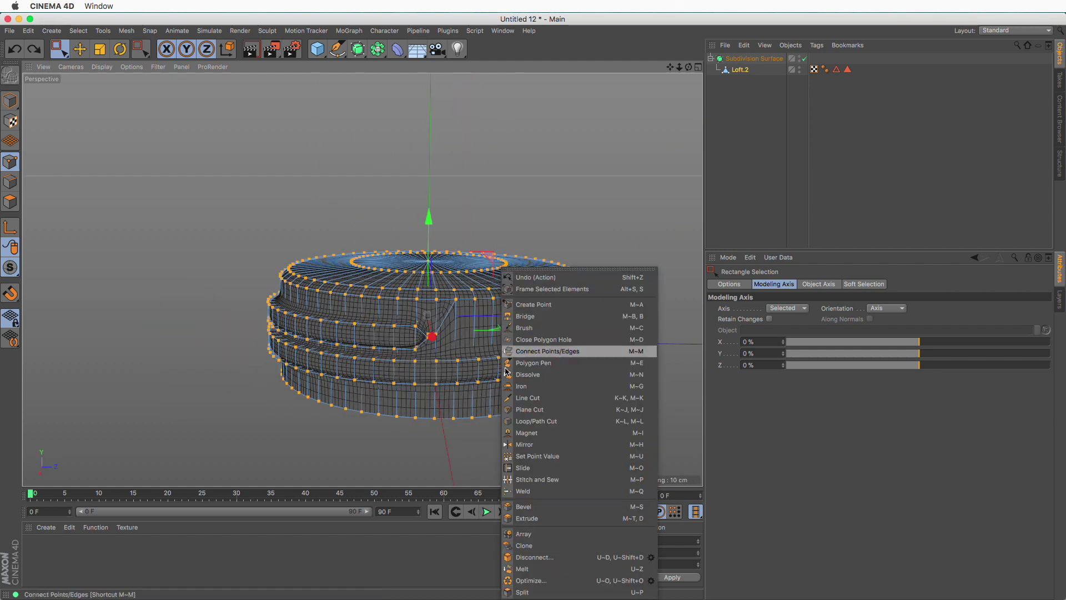
pyautogui.click(651, 580)
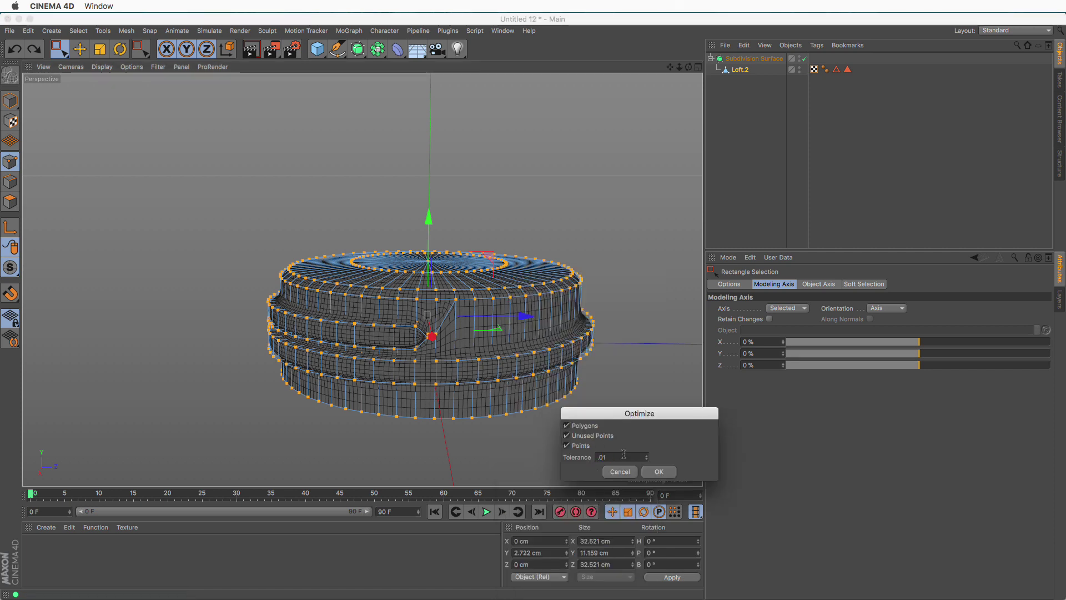
pyautogui.press('Return')
# Step: Select the ring of triangles around the centre of the cap's top with Live Selection and melt them into one polygon
pyautogui.keyDown('alt'); pyautogui.moveTo(462, 280); pyautogui.dragTo(462, 320); pyautogui.keyUp('alt')
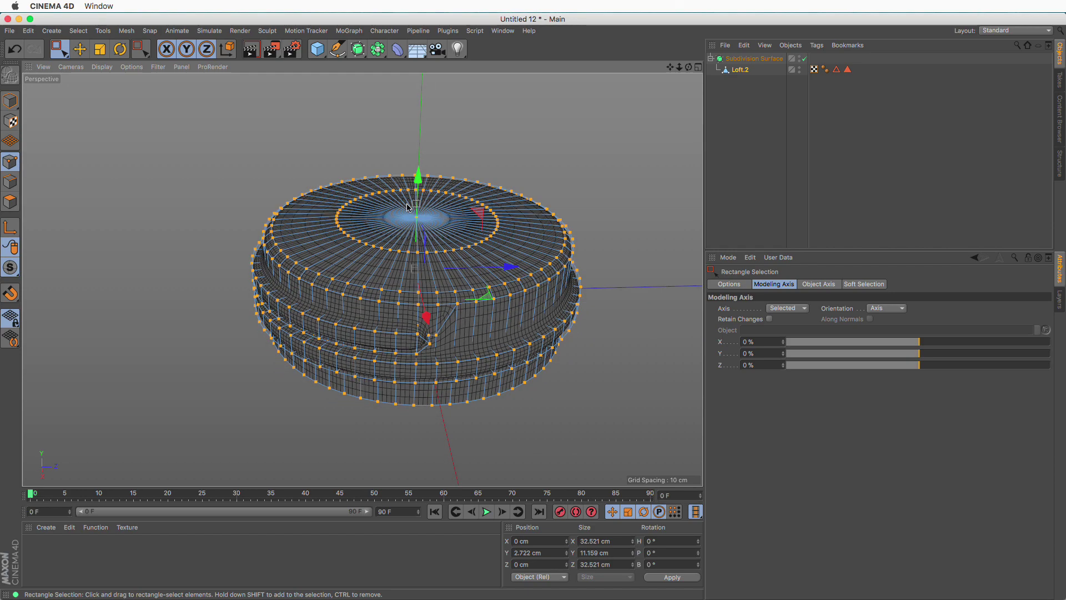
pyautogui.scroll(6, 453, 219)
pyautogui.keyDown('alt'); pyautogui.moveTo(453, 219); pyautogui.dragTo(470, 251); pyautogui.keyUp('alt')
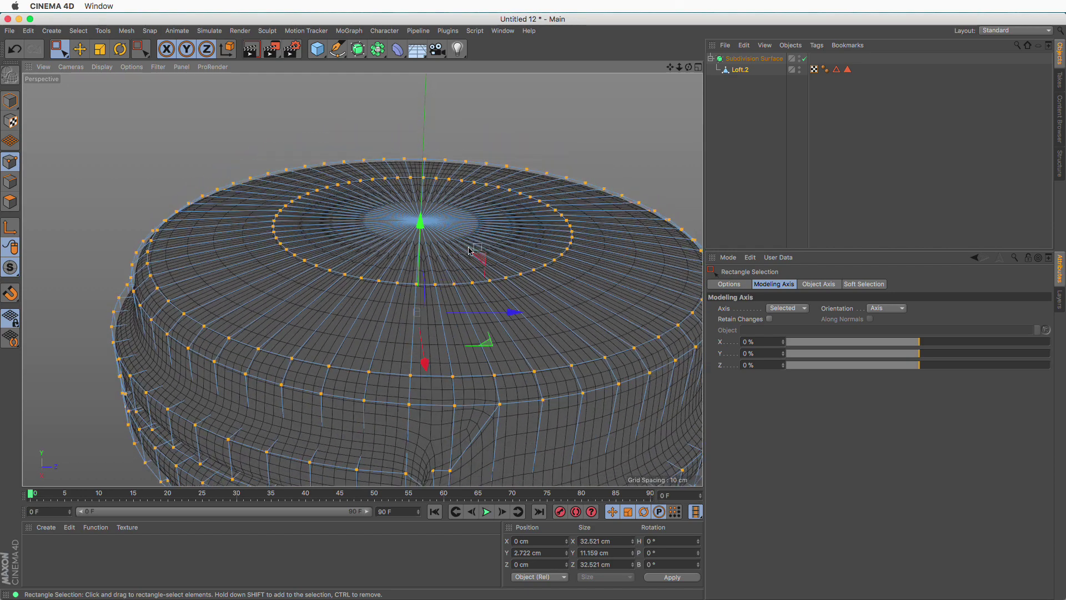
pyautogui.moveTo(59, 48); pyautogui.dragTo(105, 74)
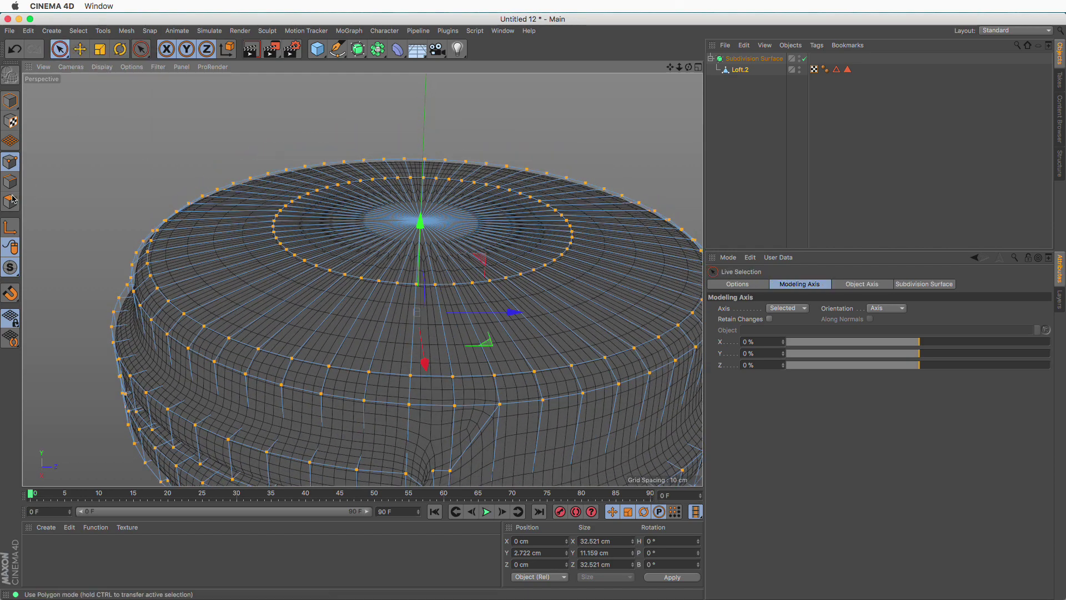
pyautogui.click(10, 202)
pyautogui.moveTo(444, 254)
pyautogui.mouseDown()
pyautogui.moveTo(461, 227)
pyautogui.moveTo(368, 215)
pyautogui.mouseUp()
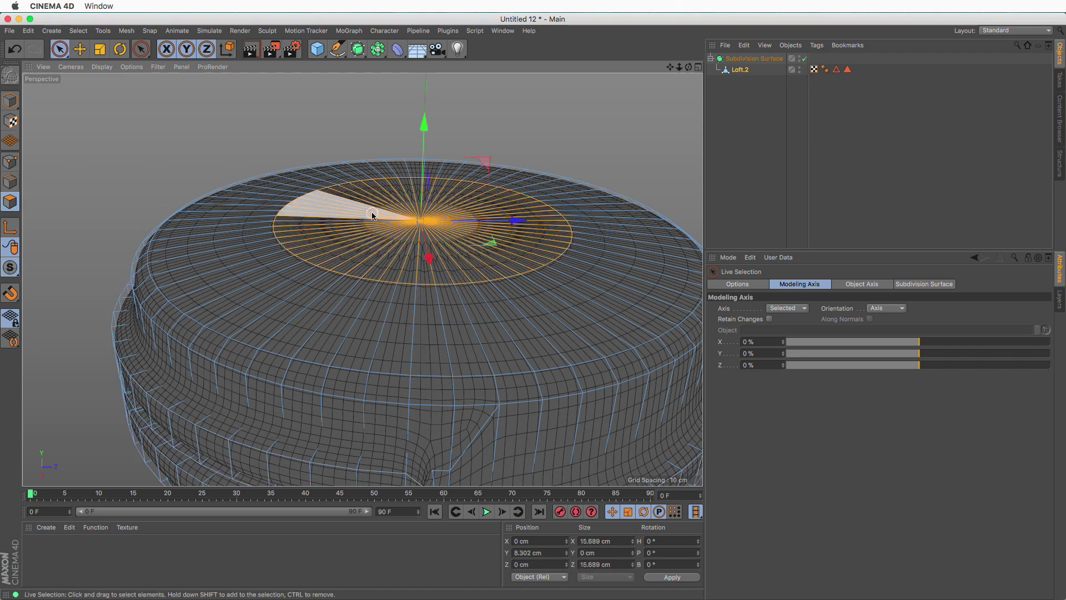
pyautogui.press('u')
pyautogui.press('z')
# Step: Deselect the mesh and render the view to examine the smoothed cap from several angles
pyautogui.scroll(-5, 497, 290)
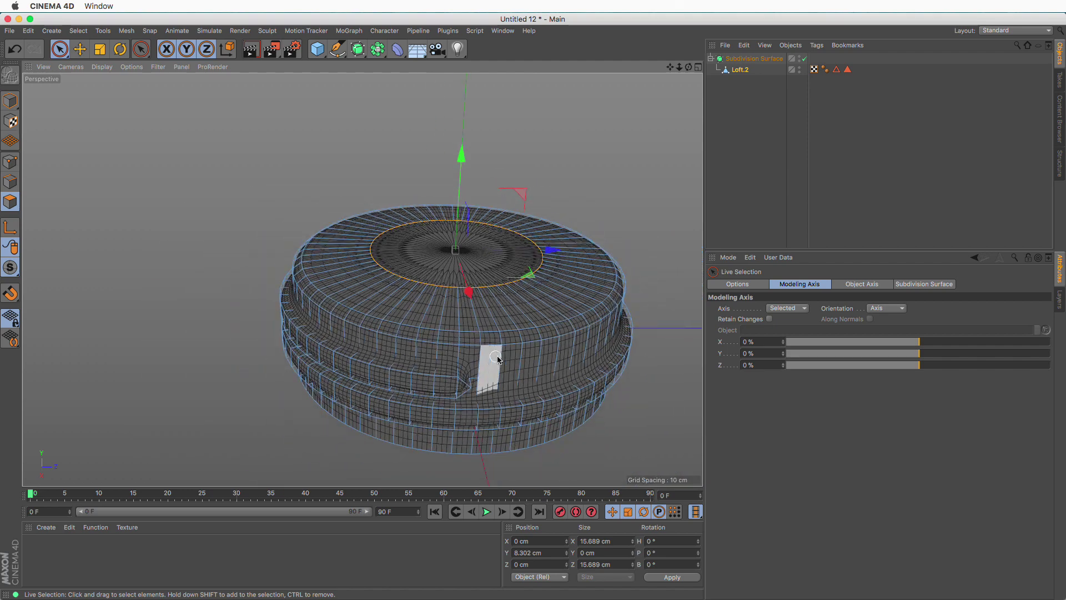
pyautogui.keyDown('alt'); pyautogui.moveTo(496, 357); pyautogui.dragTo(458, 323, button='middle'); pyautogui.keyUp('alt')
pyautogui.click(722, 186)
pyautogui.keyDown('alt'); pyautogui.moveTo(539, 287); pyautogui.dragTo(535, 300); pyautogui.keyUp('alt')
pyautogui.press('super+r')
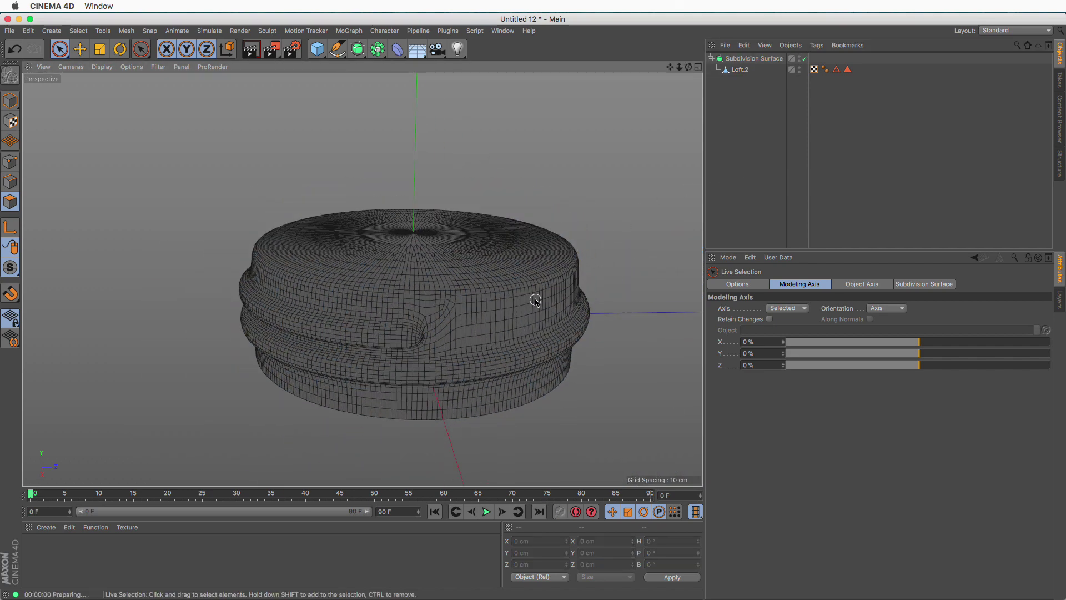
pyautogui.moveTo(485, 333)
pyautogui.keyDown('alt'); pyautogui.mouseDown()
pyautogui.moveTo(453, 335)
pyautogui.moveTo(432, 363)
pyautogui.mouseUp(); pyautogui.keyUp('alt')
pyautogui.keyDown('alt'); pyautogui.moveTo(431, 365); pyautogui.dragTo(384, 376, button='right'); pyautogui.keyUp('alt')
pyautogui.keyDown('alt'); pyautogui.moveTo(426, 376); pyautogui.dragTo(452, 297, button='middle'); pyautogui.keyUp('alt')
pyautogui.moveTo(452, 296)
pyautogui.keyDown('alt'); pyautogui.mouseDown()
pyautogui.moveTo(387, 296)
pyautogui.moveTo(439, 261)
pyautogui.moveTo(459, 283)
pyautogui.moveTo(441, 249)
pyautogui.moveTo(397, 267)
pyautogui.mouseUp(); pyautogui.keyUp('alt')
# Step: Reselect the mesh and render a close-up of the cap's upper edge and thread end to check the smoothing
pyautogui.click(396, 267)
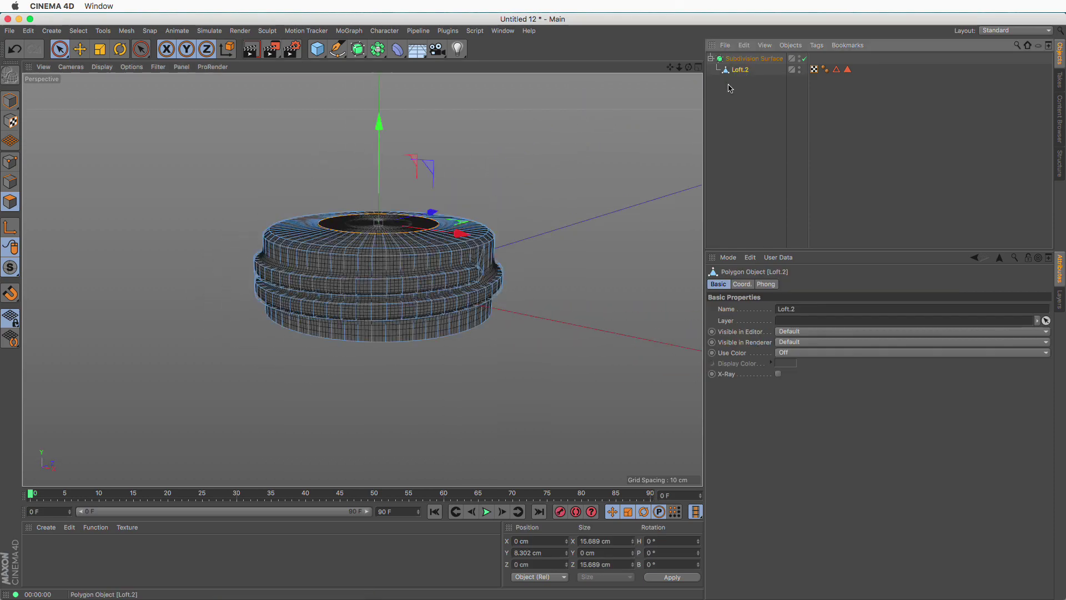
pyautogui.scroll(8, 471, 252)
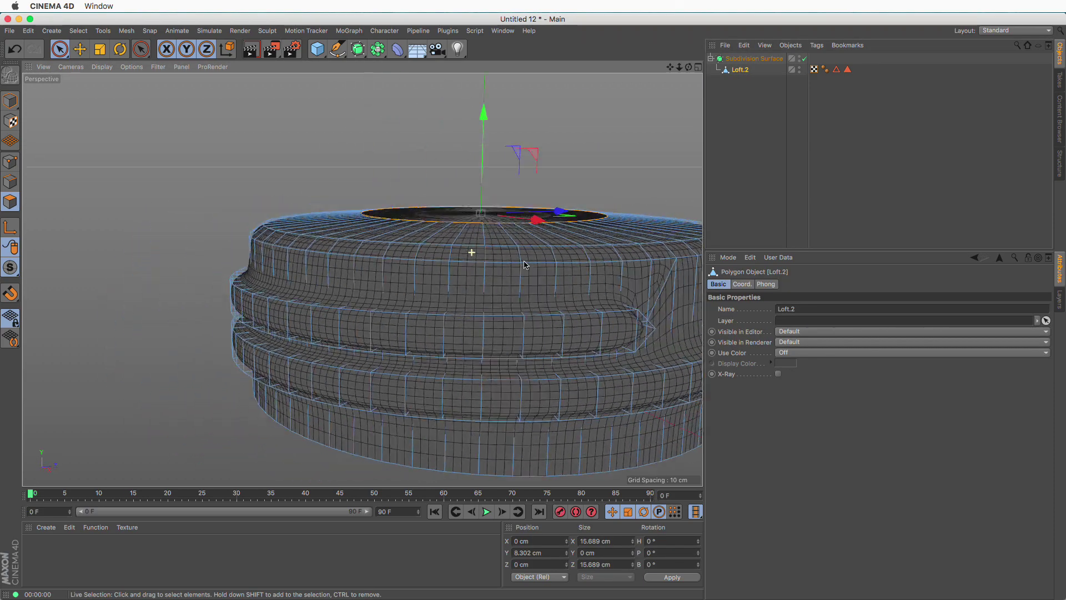
pyautogui.keyDown('alt'); pyautogui.moveTo(493, 268); pyautogui.dragTo(522, 261); pyautogui.keyUp('alt')
pyautogui.keyDown('alt'); pyautogui.moveTo(545, 278); pyautogui.dragTo(348, 242, button='middle'); pyautogui.keyUp('alt')
pyautogui.keyDown('alt'); pyautogui.moveTo(348, 243); pyautogui.dragTo(483, 269); pyautogui.keyUp('alt')
pyautogui.keyDown('alt'); pyautogui.moveTo(483, 269); pyautogui.dragTo(468, 277, button='middle'); pyautogui.keyUp('alt')
pyautogui.keyDown('alt'); pyautogui.moveTo(430, 272); pyautogui.dragTo(476, 263, button='right'); pyautogui.keyUp('alt')
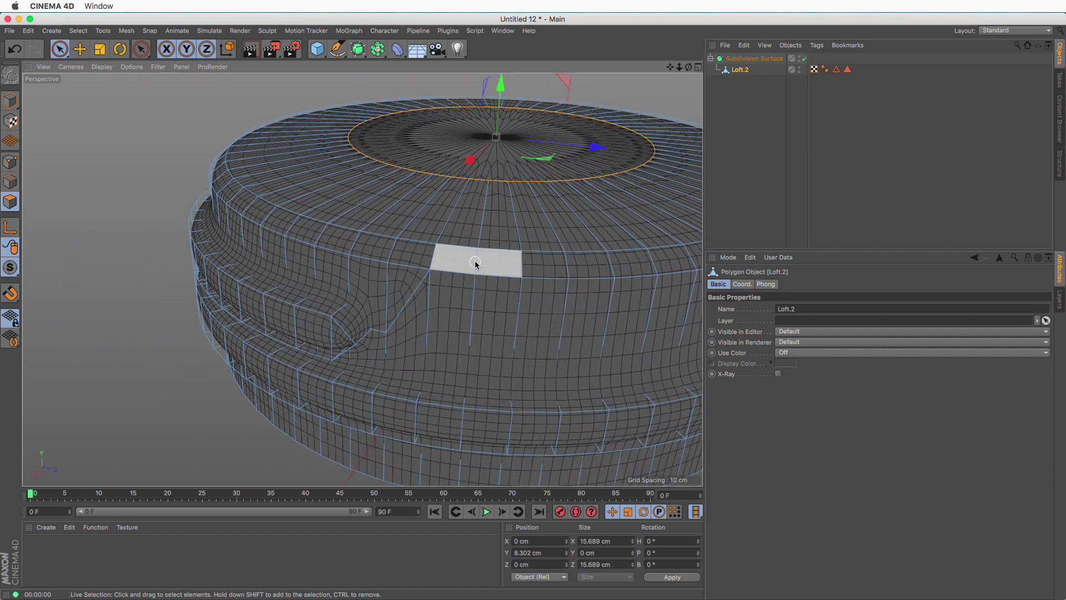
pyautogui.press('super+r')
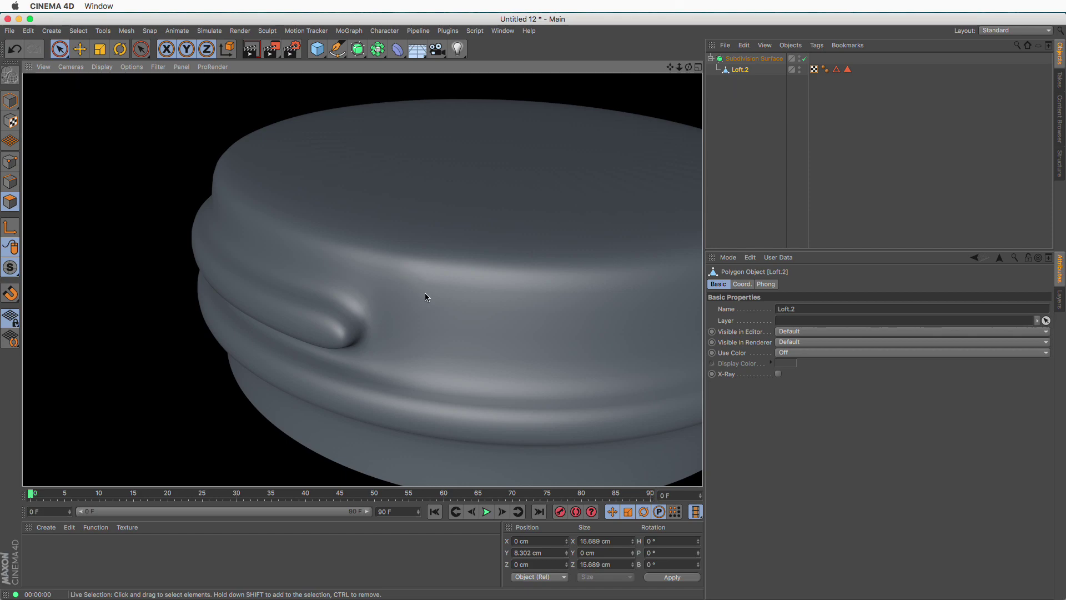
pyautogui.keyDown('alt'); pyautogui.moveTo(411, 272); pyautogui.dragTo(423, 264, button='right'); pyautogui.keyUp('alt')
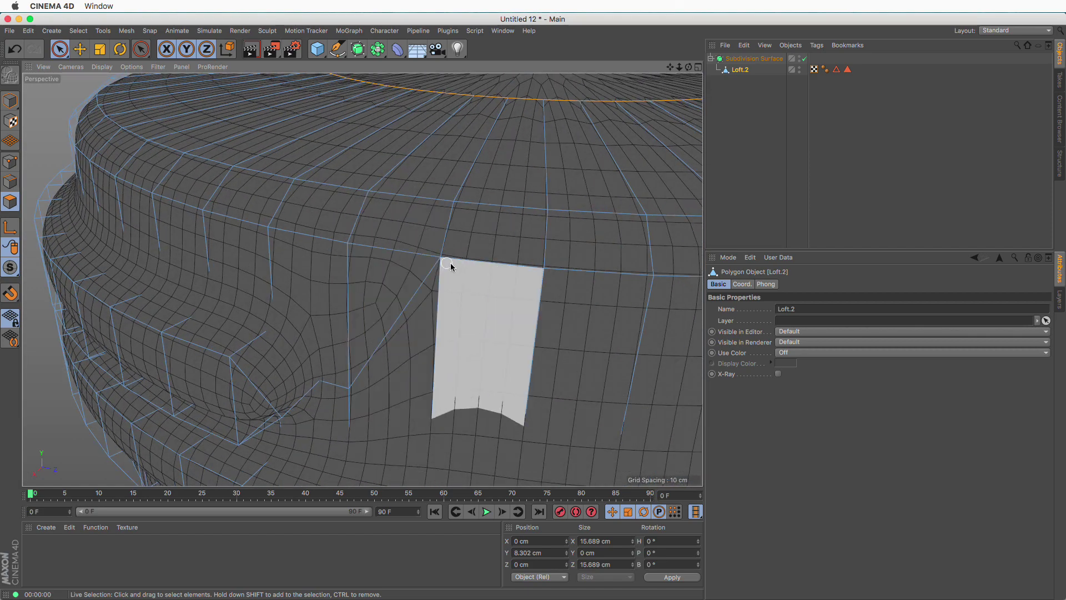
pyautogui.keyDown('alt'); pyautogui.moveTo(483, 235); pyautogui.dragTo(405, 275, button='right'); pyautogui.keyUp('alt')
pyautogui.keyDown('alt'); pyautogui.moveTo(404, 274); pyautogui.dragTo(342, 280, button='middle'); pyautogui.keyUp('alt')
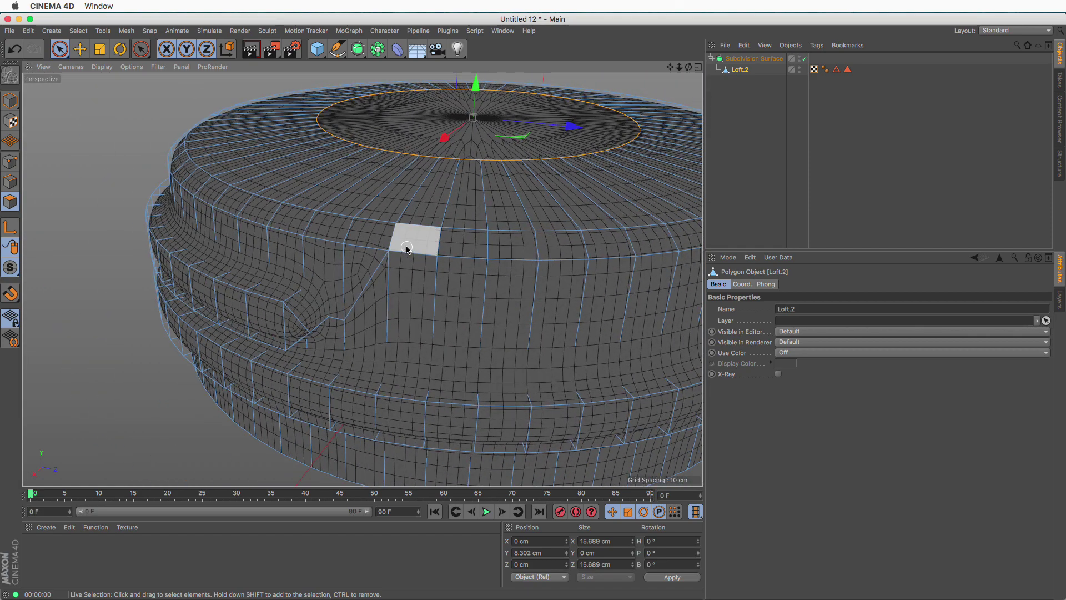
# Step: Add a loop cut around the narrow band just below the cap's upper edge, at an offset of about 70.7%
pyautogui.press('super+z')
pyautogui.press('k')
pyautogui.press('l')
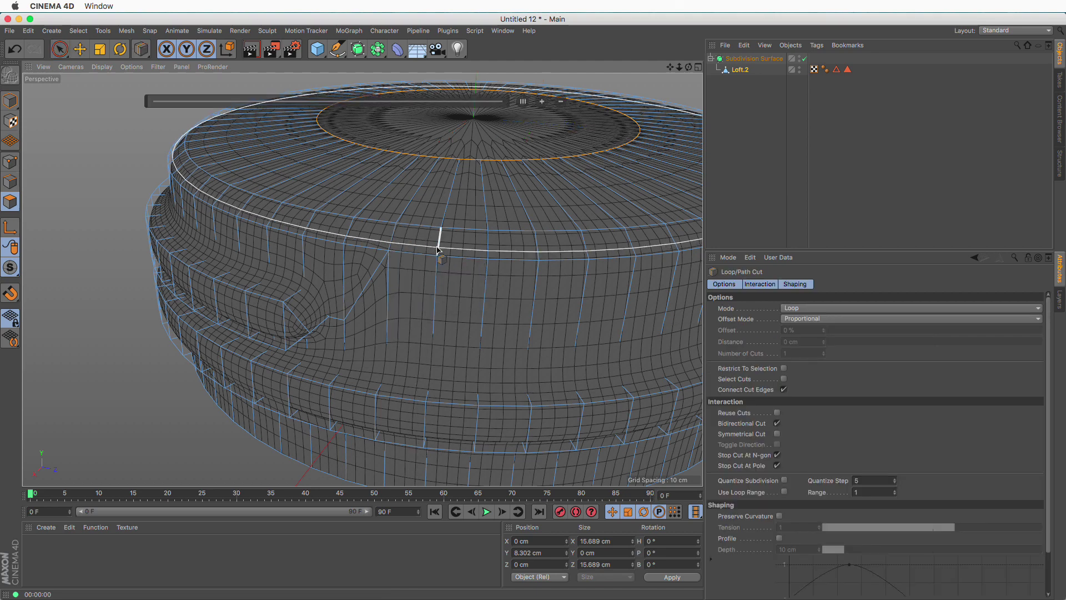
pyautogui.click(440, 248)
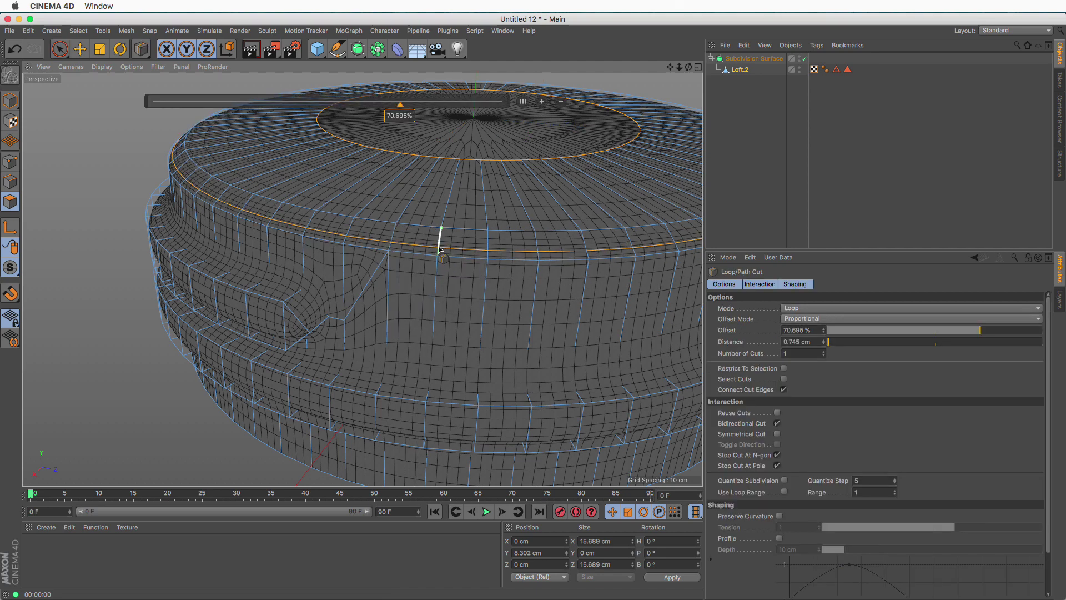
pyautogui.click(80, 49)
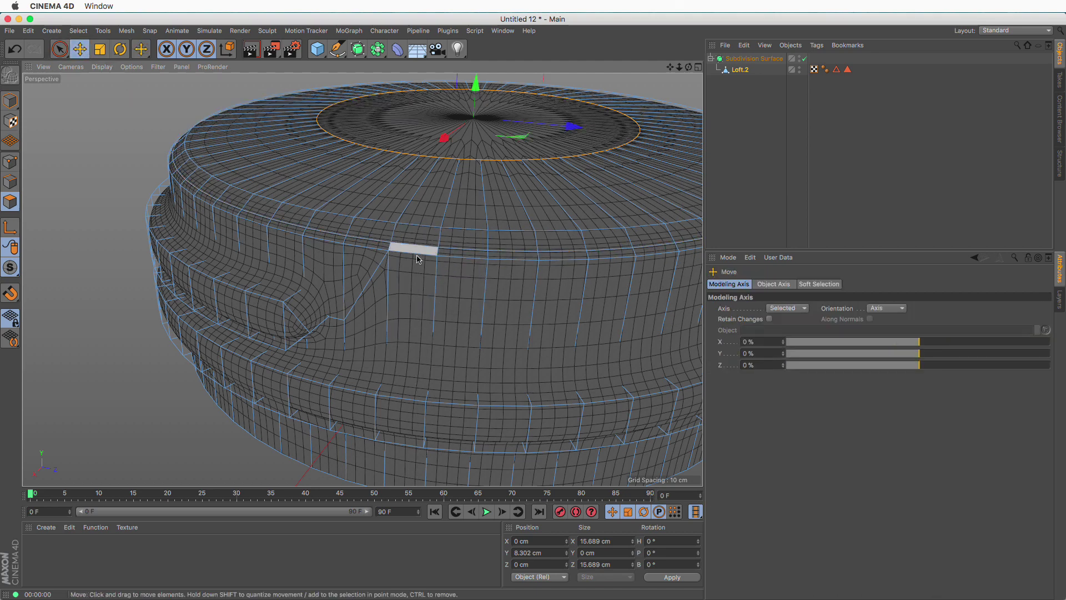
# Step: Inspect the polygons below the cap's upper edge near the thread end and render a close-up to check the edge's smoothing
pyautogui.keyDown('alt'); pyautogui.moveTo(407, 250); pyautogui.dragTo(468, 240, button='right'); pyautogui.keyUp('alt')
pyautogui.keyDown('alt'); pyautogui.moveTo(447, 234); pyautogui.dragTo(509, 252); pyautogui.keyUp('alt')
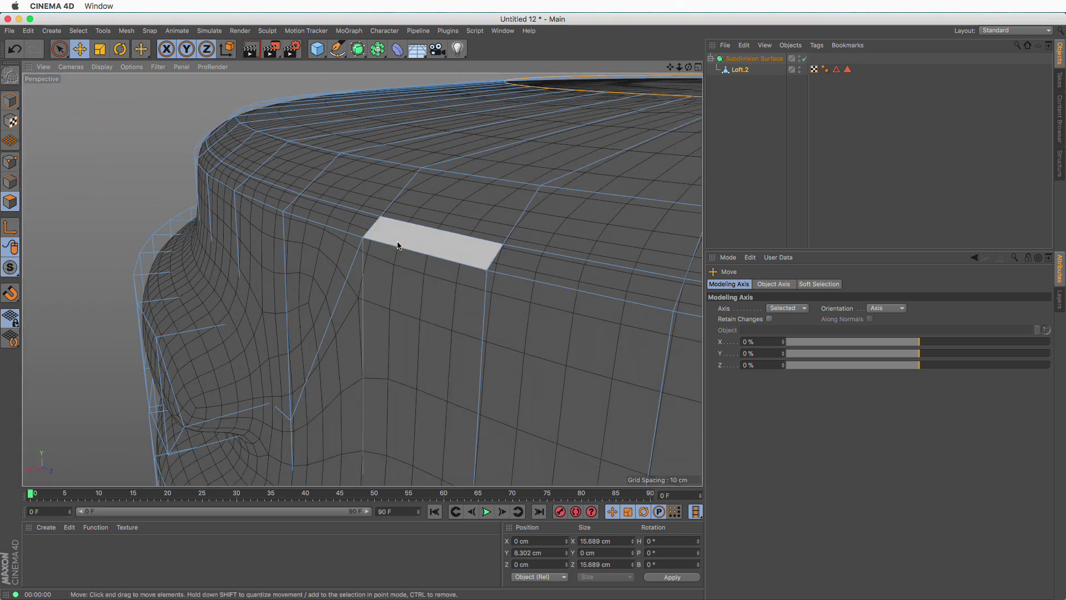
pyautogui.keyDown('alt'); pyautogui.moveTo(396, 244); pyautogui.dragTo(379, 254); pyautogui.keyUp('alt')
pyautogui.click(413, 297)
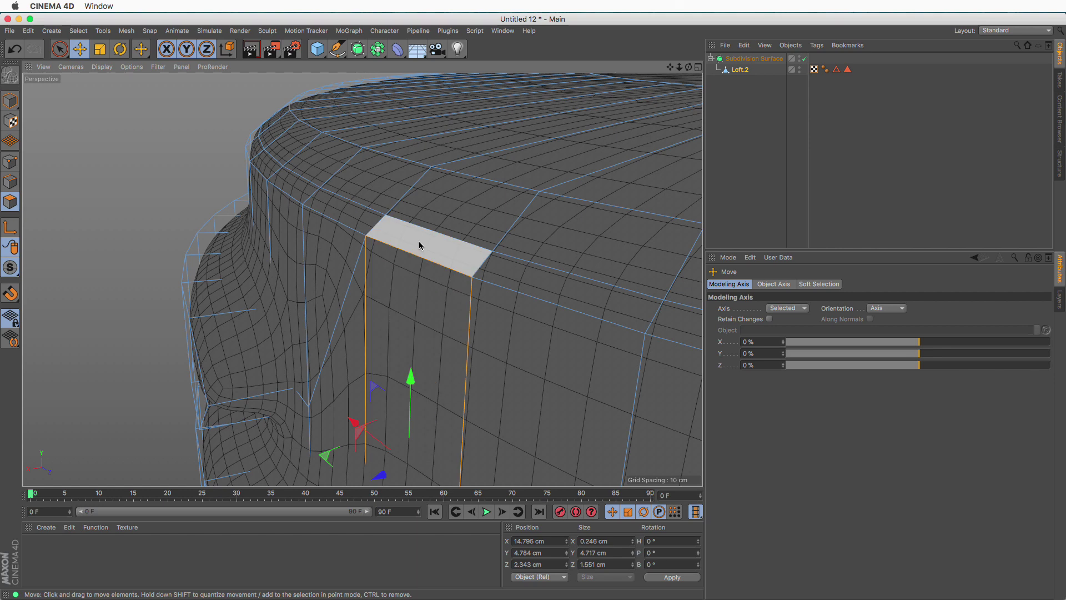
pyautogui.click(419, 241)
pyautogui.click(402, 298)
pyautogui.click(347, 259)
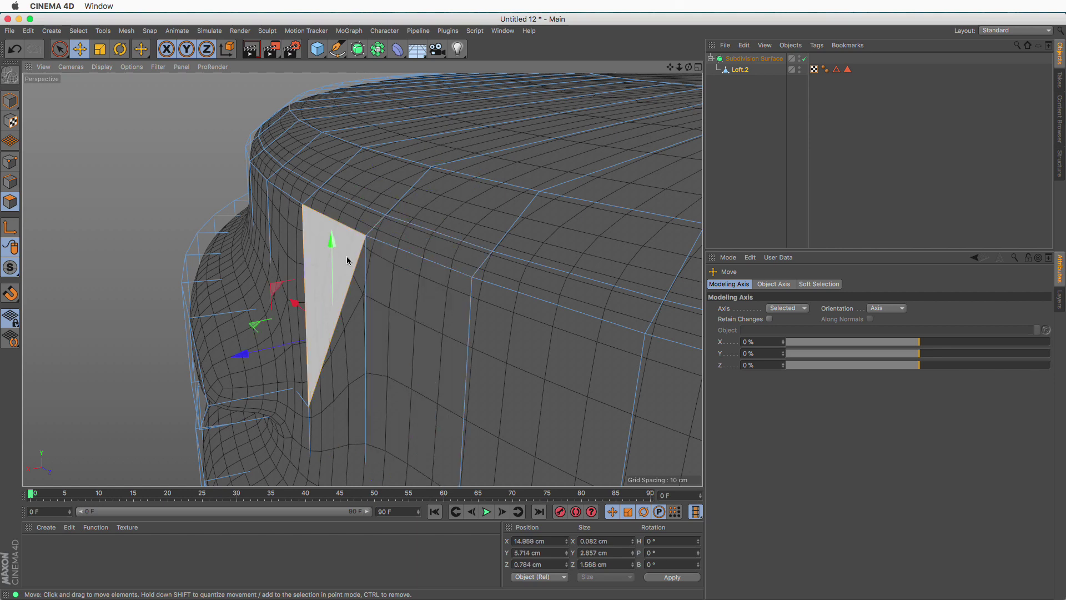
pyautogui.keyDown('alt'); pyautogui.moveTo(415, 282); pyautogui.dragTo(380, 275); pyautogui.keyUp('alt')
pyautogui.keyDown('alt'); pyautogui.moveTo(431, 289); pyautogui.dragTo(383, 290, button='right'); pyautogui.keyUp('alt')
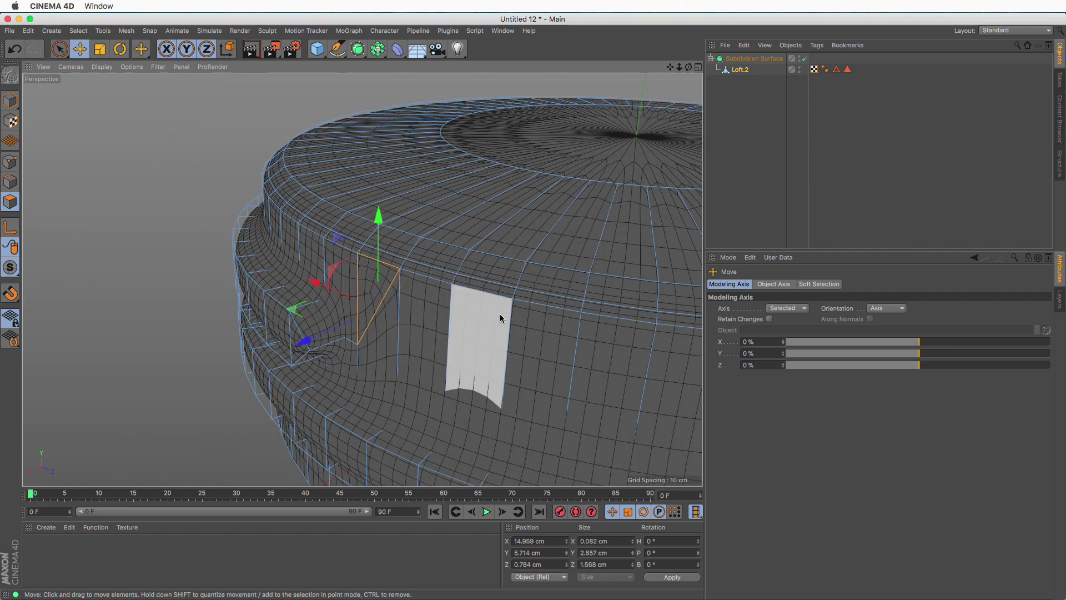
pyautogui.press('super+r')
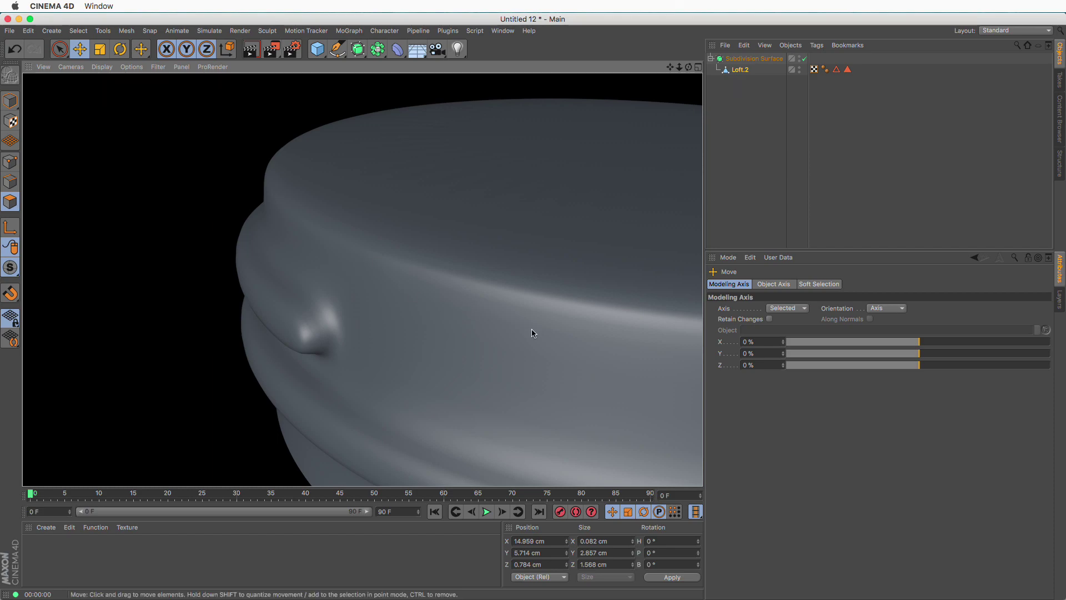
pyautogui.scroll(-3, 532, 333)
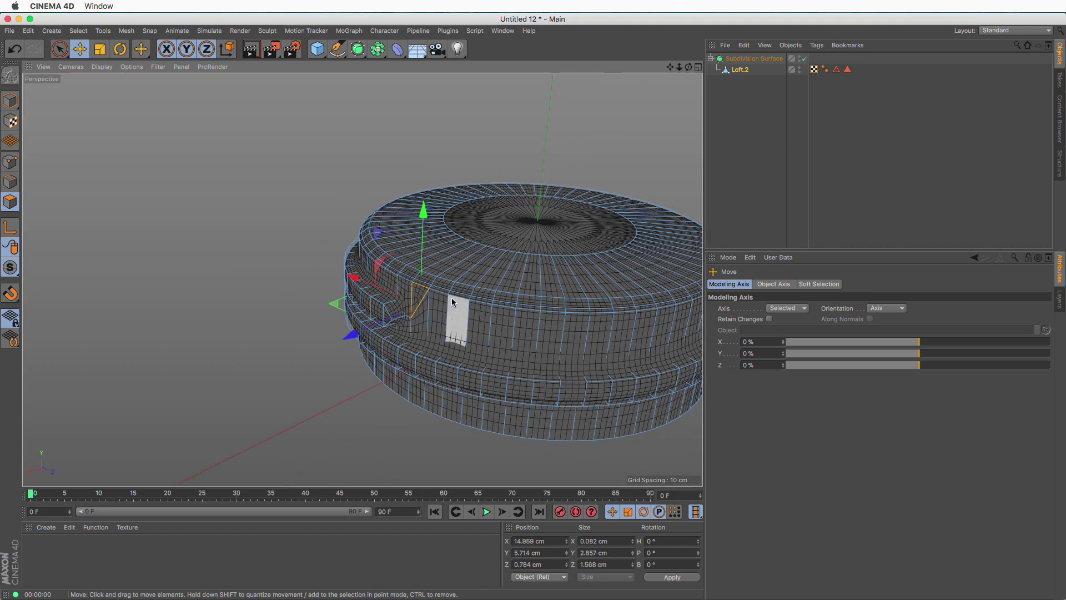
# Step: Loop-select the cap's open lower border in Edge mode and extrude it straight down in two short bands
pyautogui.keyDown('alt'); pyautogui.moveTo(478, 302); pyautogui.dragTo(464, 331); pyautogui.keyUp('alt')
pyautogui.keyDown('alt'); pyautogui.moveTo(476, 320); pyautogui.dragTo(468, 281, button='middle'); pyautogui.keyUp('alt')
pyautogui.keyDown('alt'); pyautogui.moveTo(483, 280); pyautogui.dragTo(456, 300); pyautogui.keyUp('alt')
pyautogui.keyDown('alt'); pyautogui.moveTo(480, 331); pyautogui.dragTo(449, 281, button='middle'); pyautogui.keyUp('alt')
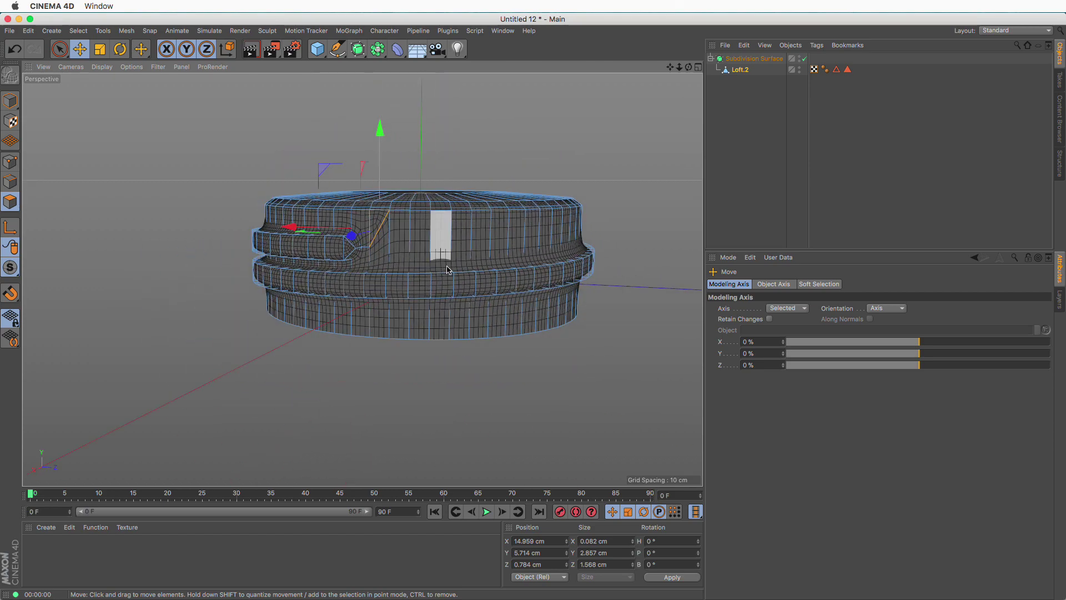
pyautogui.keyDown('alt'); pyautogui.moveTo(447, 270); pyautogui.dragTo(464, 309); pyautogui.keyUp('alt')
pyautogui.click(10, 181)
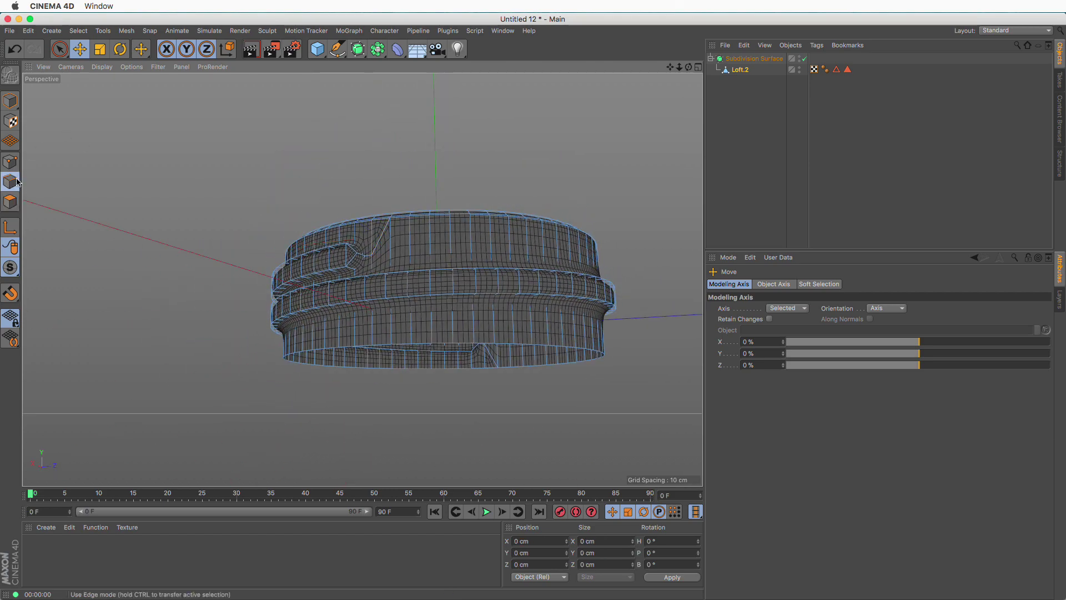
pyautogui.press('u')
pyautogui.press('l')
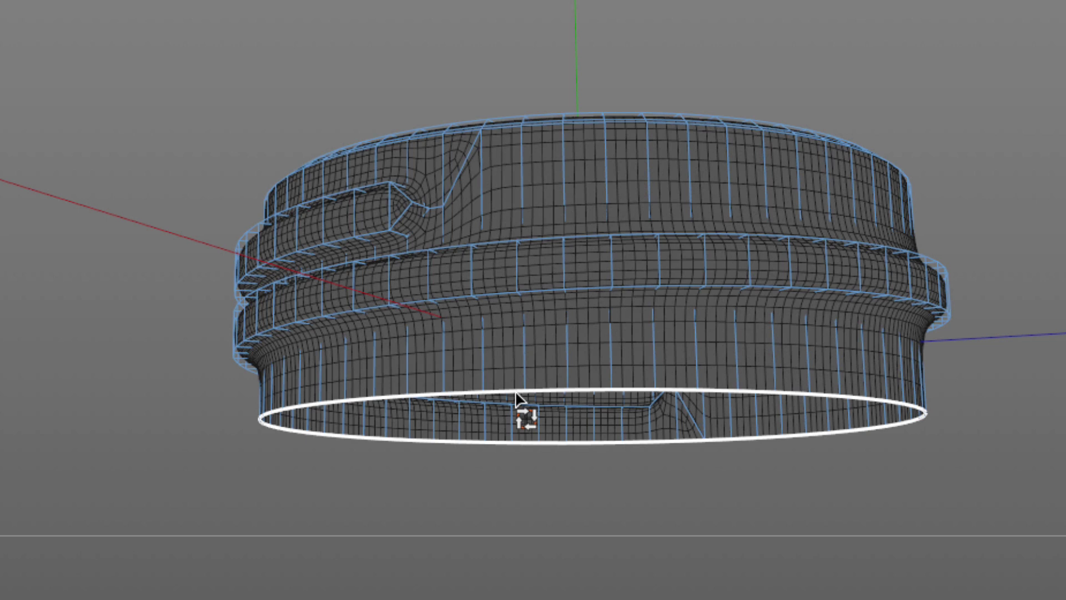
pyautogui.click(517, 399)
pyautogui.press('e')
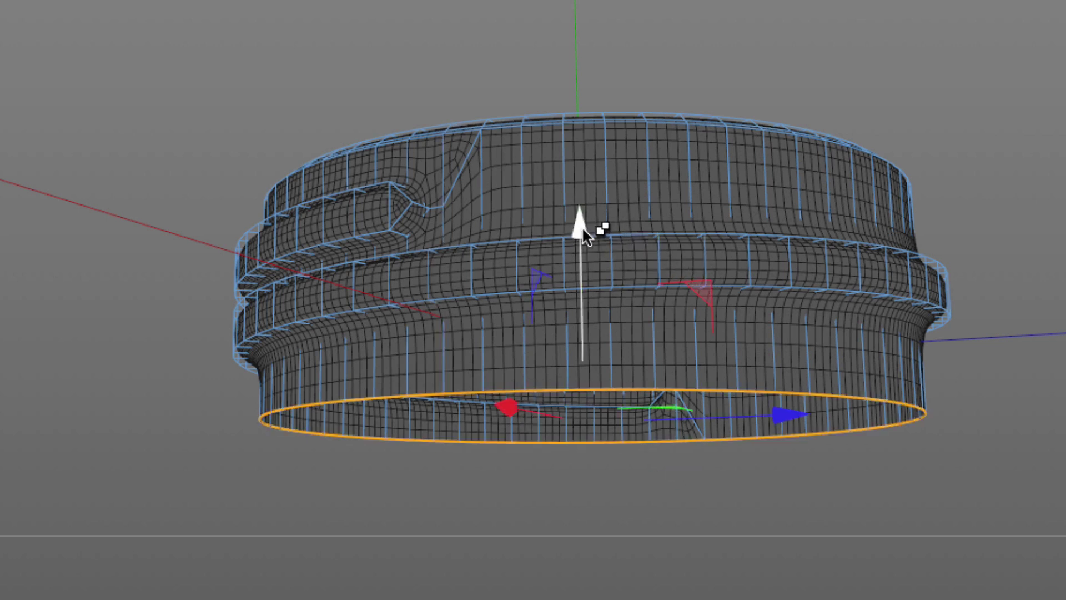
pyautogui.moveTo(581, 226); pyautogui.dragTo(585, 241)
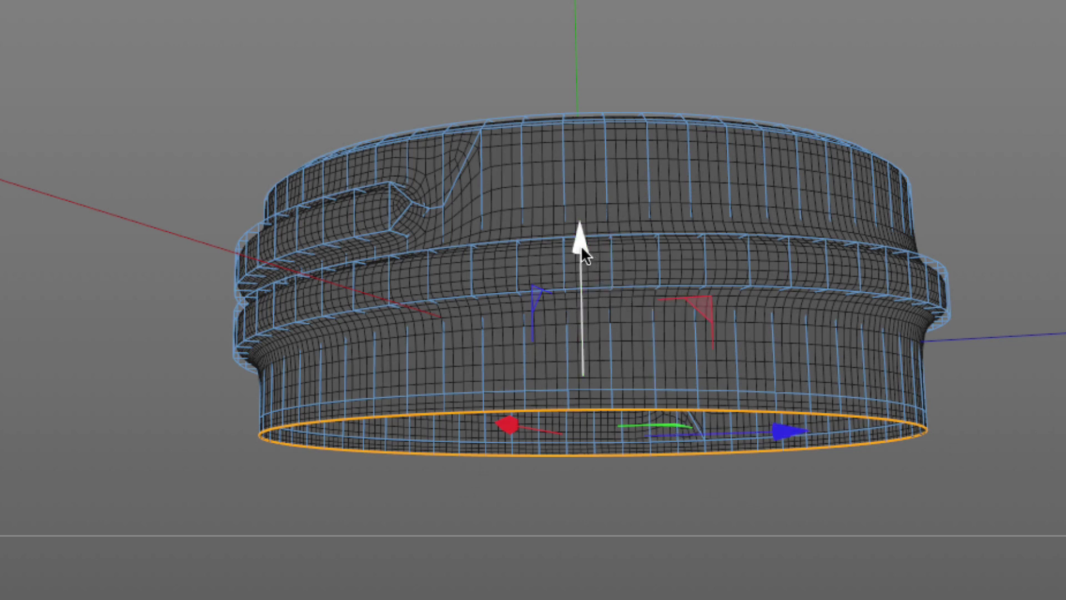
pyautogui.keyDown('ctrl'); pyautogui.moveTo(581, 242); pyautogui.dragTo(583, 259); pyautogui.keyUp('ctrl')
# Step: Scale the lowest edge loop outward to flare the cap's base into a wide flange
pyautogui.keyDown('alt'); pyautogui.moveTo(706, 362); pyautogui.dragTo(701, 265); pyautogui.keyUp('alt')
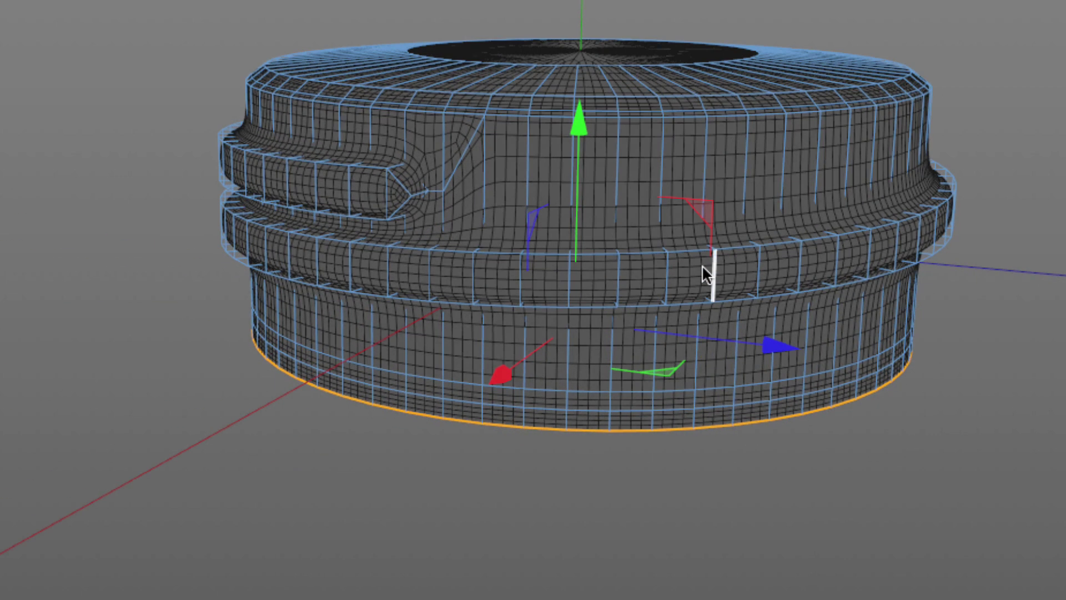
pyautogui.press('t')
pyautogui.moveTo(754, 405); pyautogui.dragTo(647, 480)
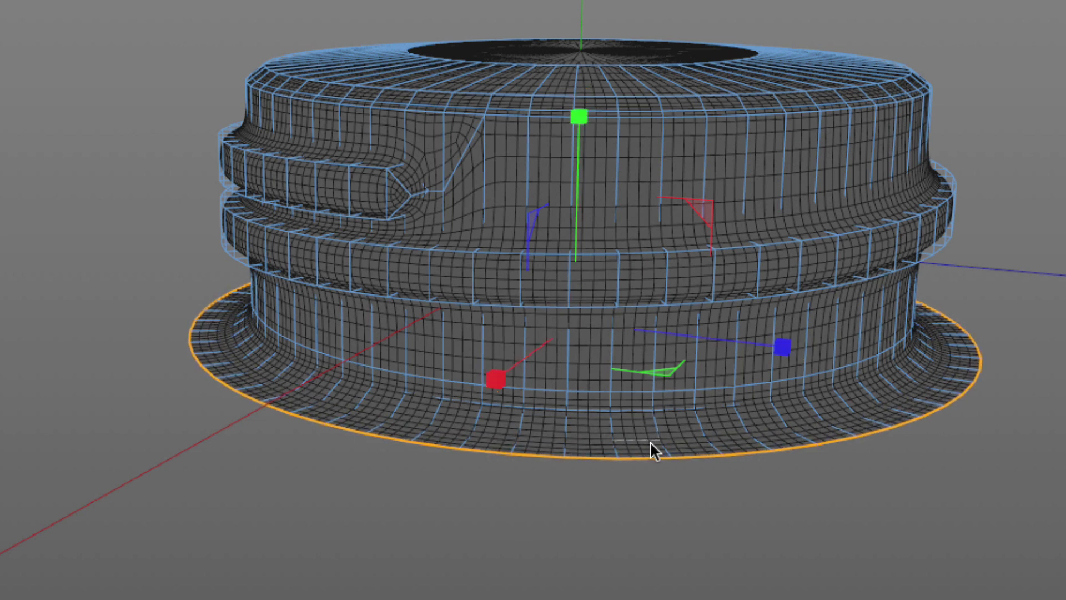
# Step: Extrude the flange's outer edge a little upward, then inward and slightly back down to form a rolled lip
pyautogui.press('e')
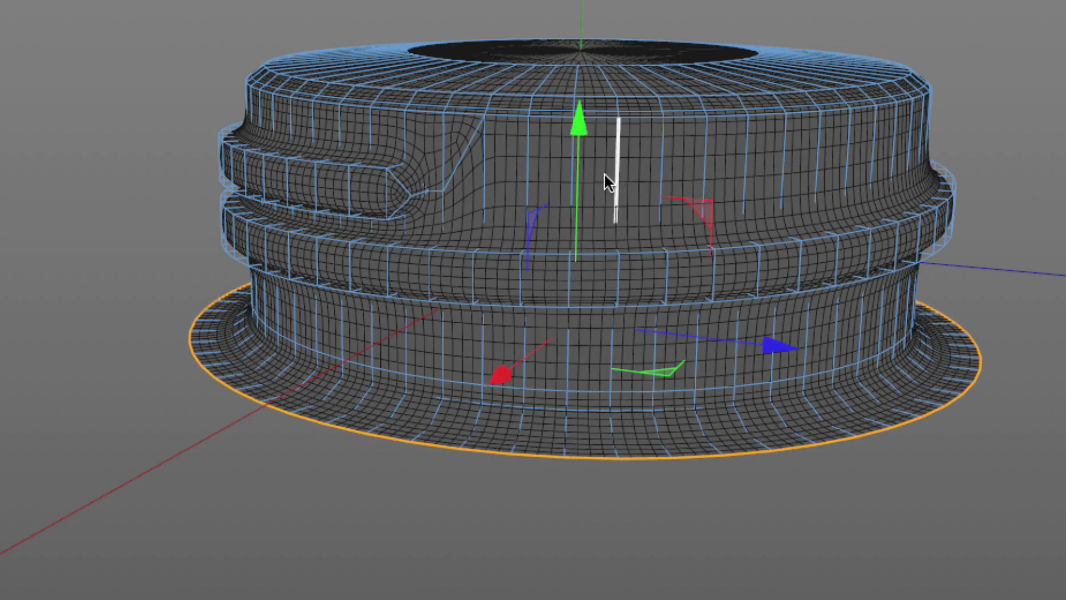
pyautogui.moveTo(581, 182); pyautogui.dragTo(583, 162)
pyautogui.press('t')
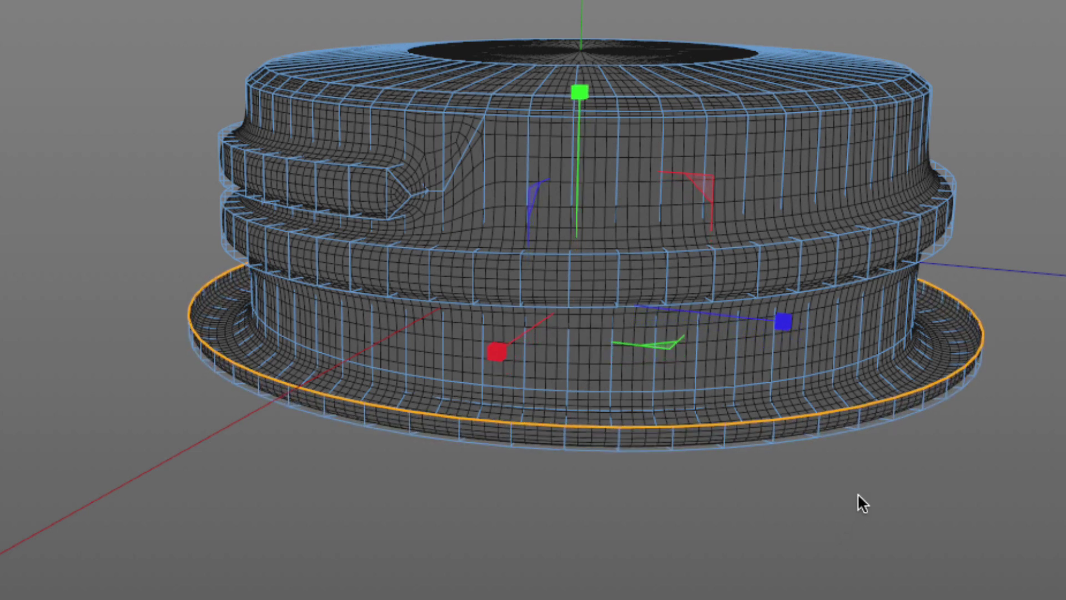
pyautogui.moveTo(856, 502)
pyautogui.mouseDown()
pyautogui.moveTo(835, 506)
pyautogui.moveTo(851, 507)
pyautogui.mouseUp()
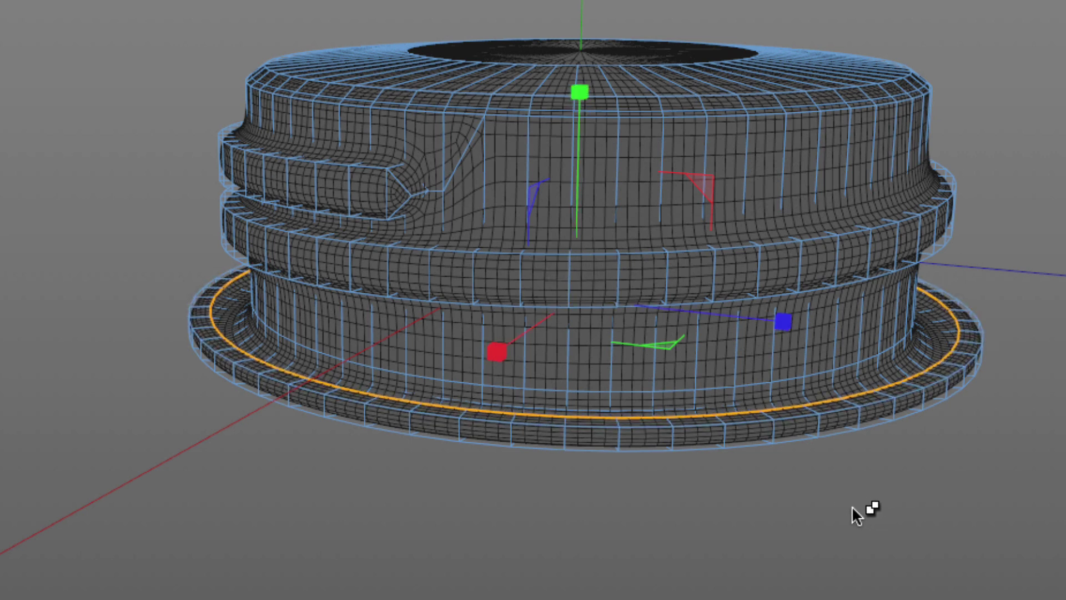
pyautogui.moveTo(849, 498); pyautogui.dragTo(849, 499)
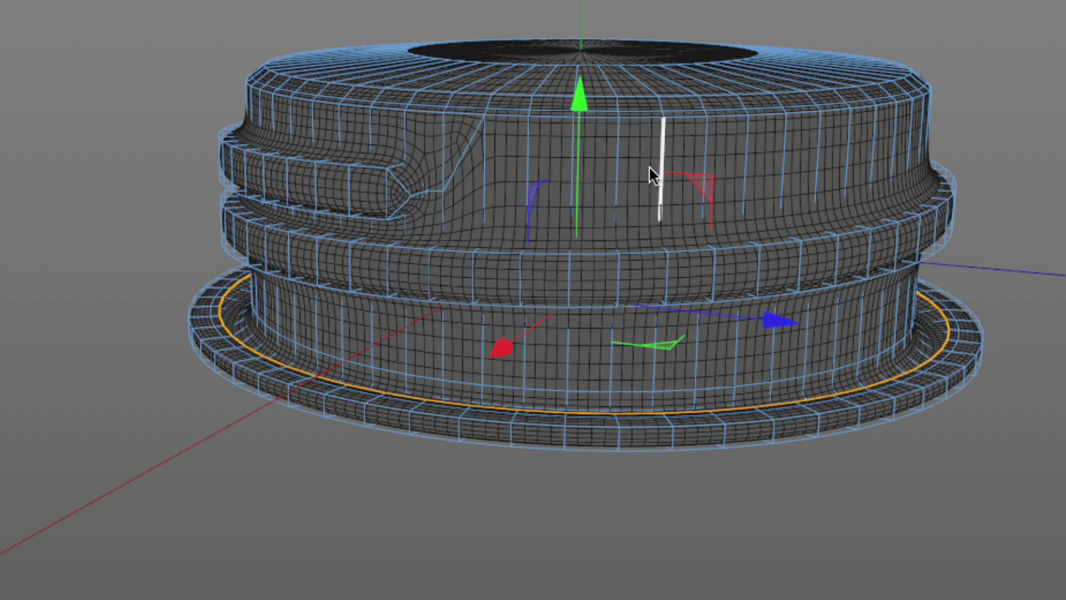
pyautogui.moveTo(584, 110); pyautogui.dragTo(579, 106)
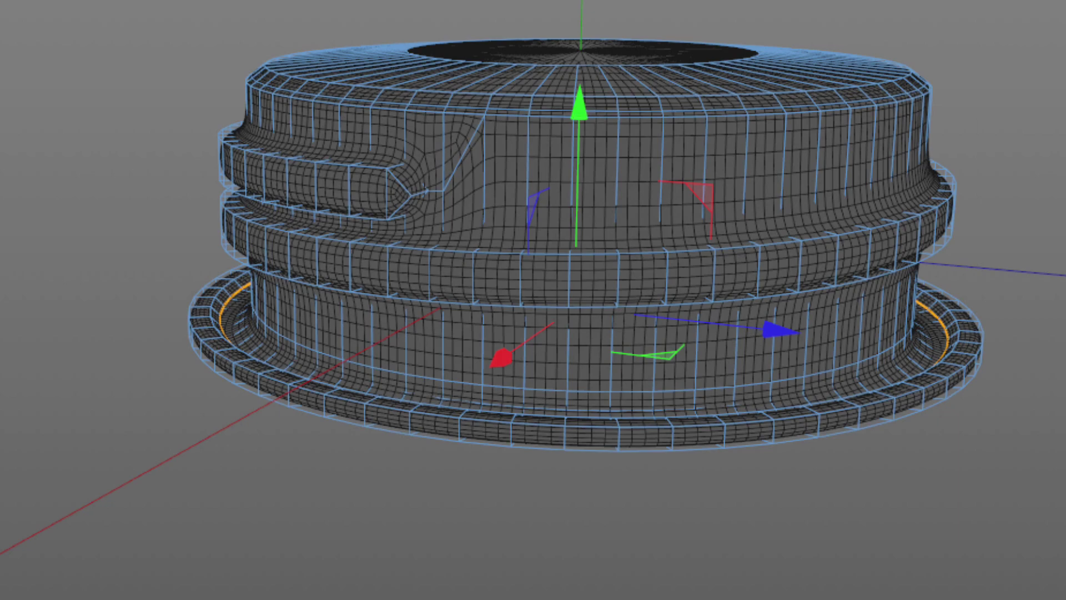
# Step: Deselect the mesh and examine the smoothed cap, its new base lip and the thread end from several angles
pyautogui.keyDown('alt'); pyautogui.moveTo(855, 362); pyautogui.dragTo(855, 397); pyautogui.keyUp('alt')
pyautogui.scroll(-2, 834, 351)
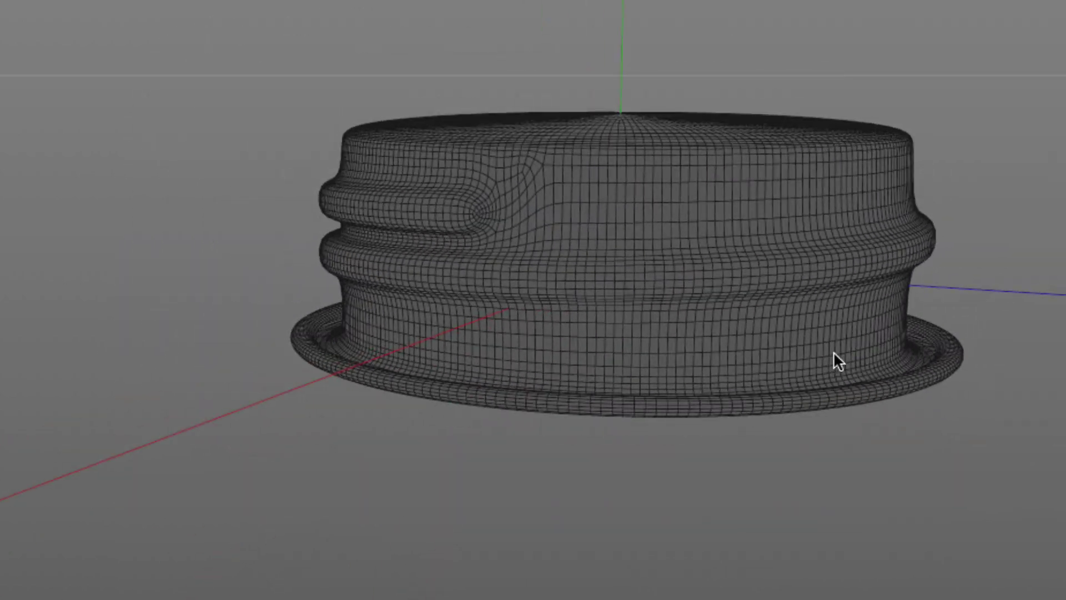
pyautogui.keyDown('alt'); pyautogui.moveTo(848, 329); pyautogui.dragTo(674, 315); pyautogui.keyUp('alt')
pyautogui.scroll(-2, 674, 377)
pyautogui.keyDown('alt'); pyautogui.moveTo(736, 388); pyautogui.dragTo(775, 240, button='middle'); pyautogui.keyUp('alt')
pyautogui.keyDown('alt'); pyautogui.moveTo(777, 242); pyautogui.dragTo(932, 197); pyautogui.keyUp('alt')
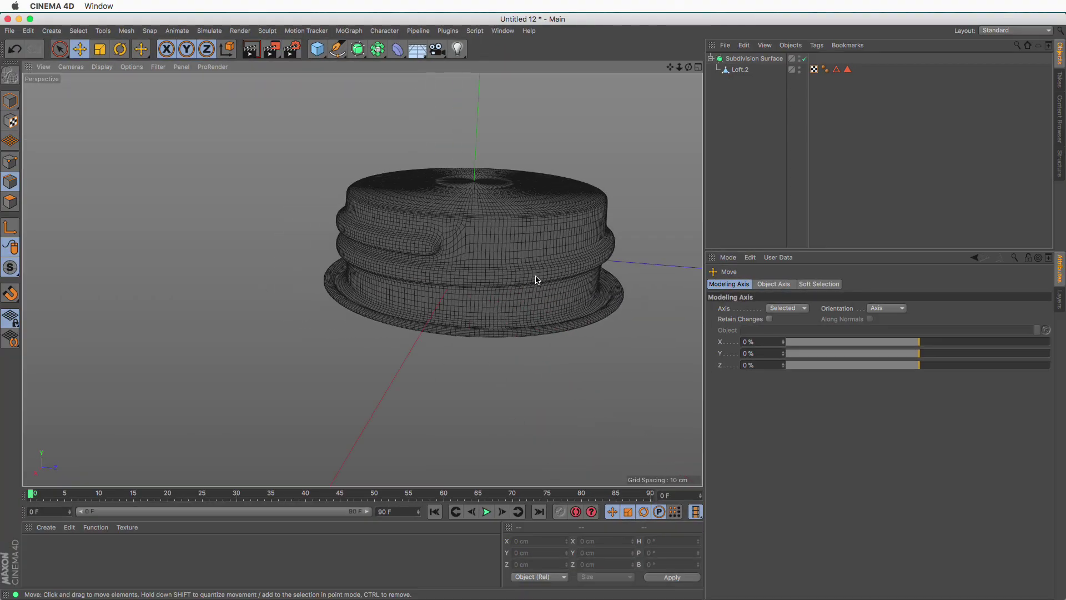
pyautogui.scroll(5, 419, 246)
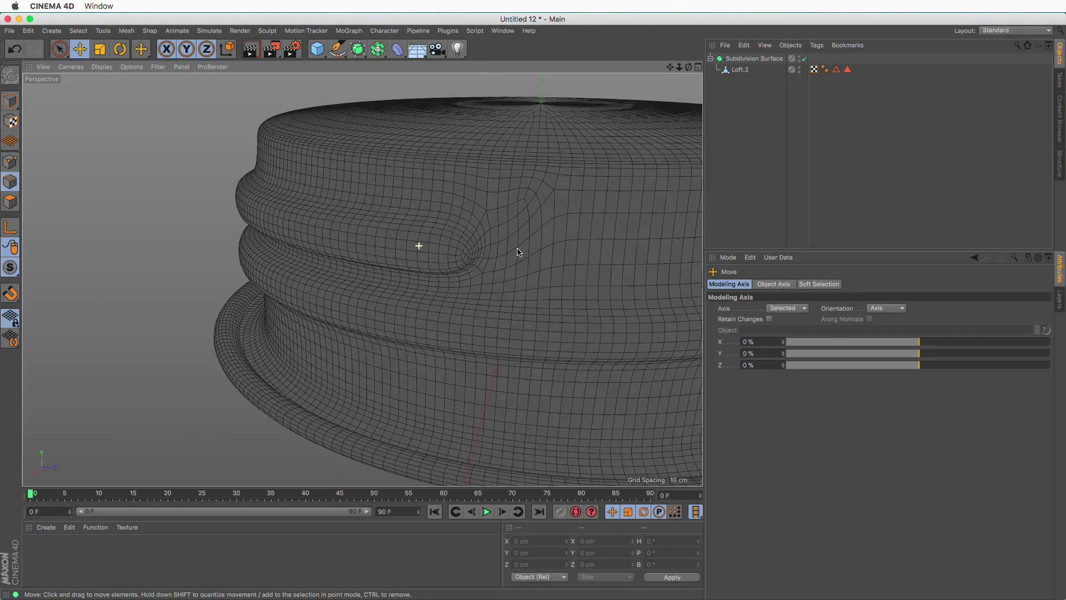
# Step: Reselect Loft.2 and, in Polygon mode with Live Selection, select the outer faces of the upper thread from its pointed end backward
pyautogui.click(740, 70)
pyautogui.keyDown('alt'); pyautogui.moveTo(533, 266); pyautogui.dragTo(569, 266); pyautogui.keyUp('alt')
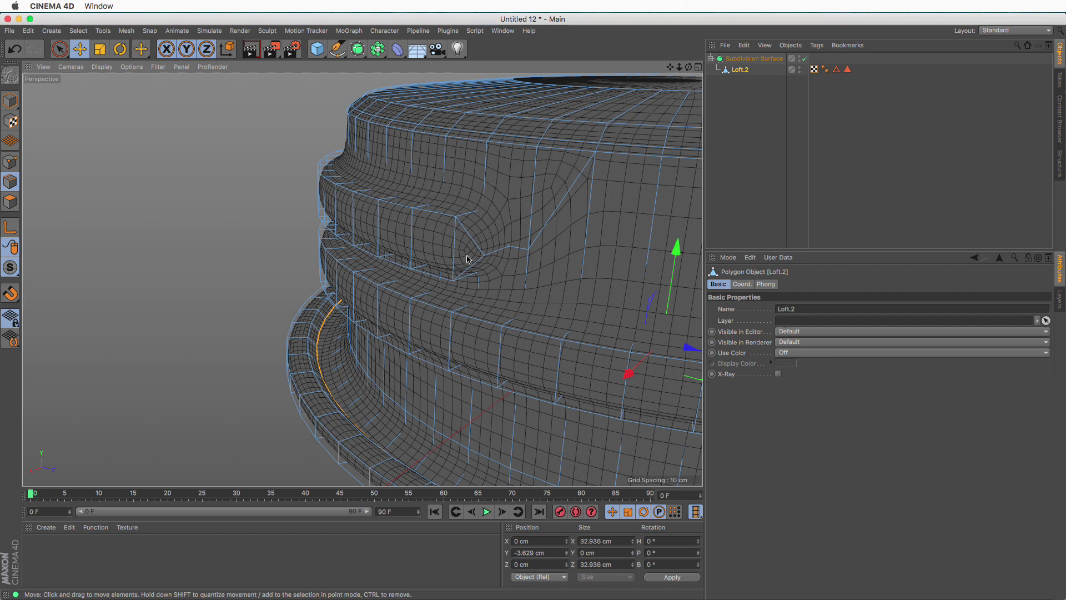
pyautogui.click(9, 203)
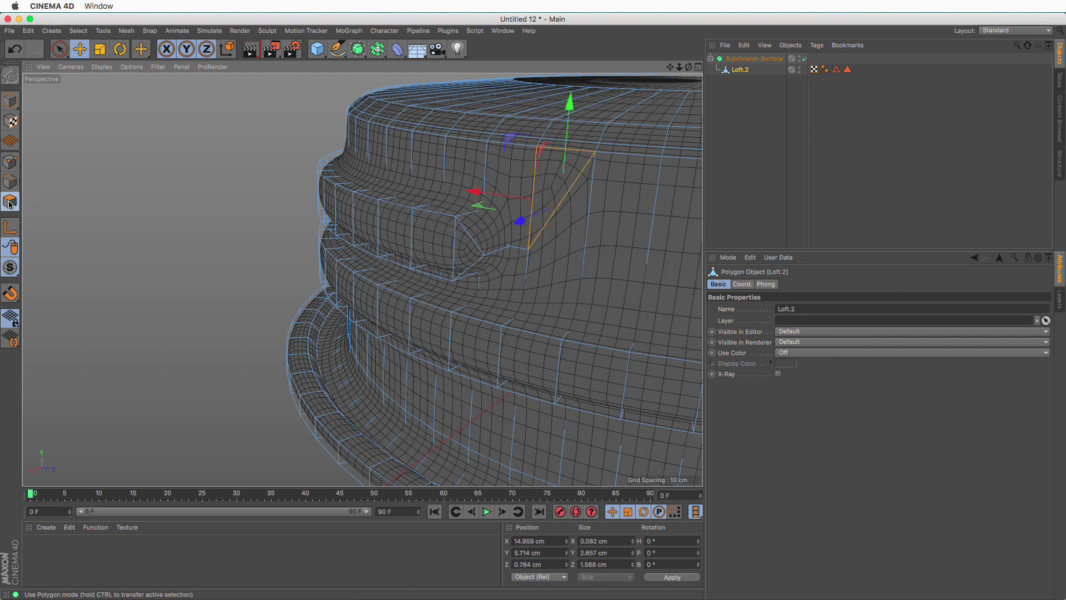
pyautogui.click(69, 51)
pyautogui.moveTo(461, 253); pyautogui.dragTo(338, 215)
pyautogui.keyDown('alt'); pyautogui.moveTo(385, 224); pyautogui.dragTo(388, 227); pyautogui.keyUp('alt')
pyautogui.moveTo(249, 215); pyautogui.dragTo(202, 195)
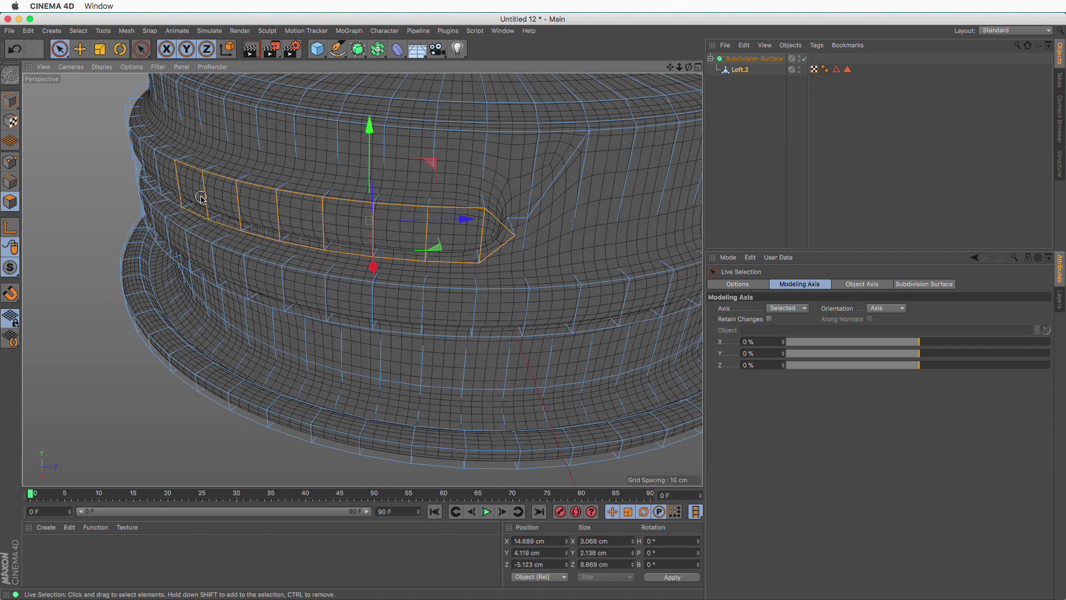
pyautogui.keyDown('alt'); pyautogui.moveTo(452, 233); pyautogui.dragTo(488, 244); pyautogui.keyUp('alt')
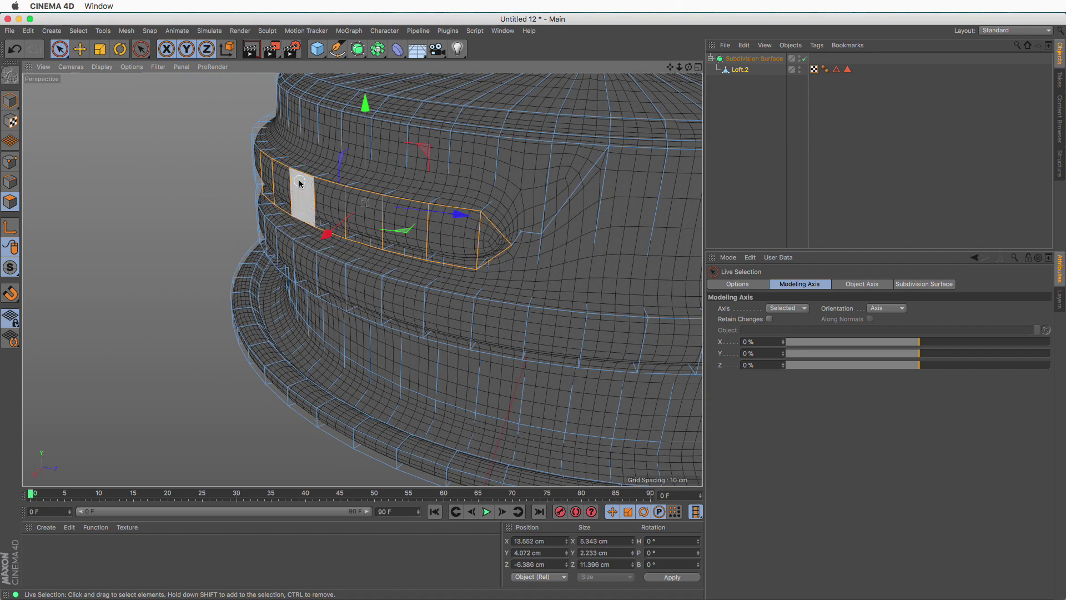
# Step: Activate the Smooth sculpting brush, make a trial stroke along the selected thread faces and undo that stroke
pyautogui.click(275, 31)
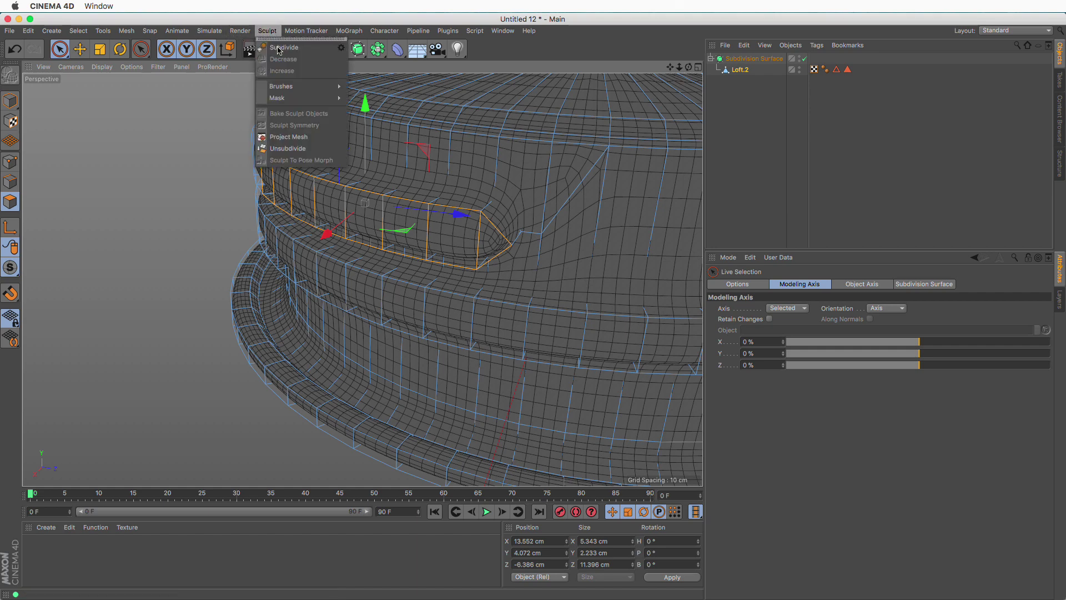
pyautogui.moveTo(284, 88)
pyautogui.click(388, 113)
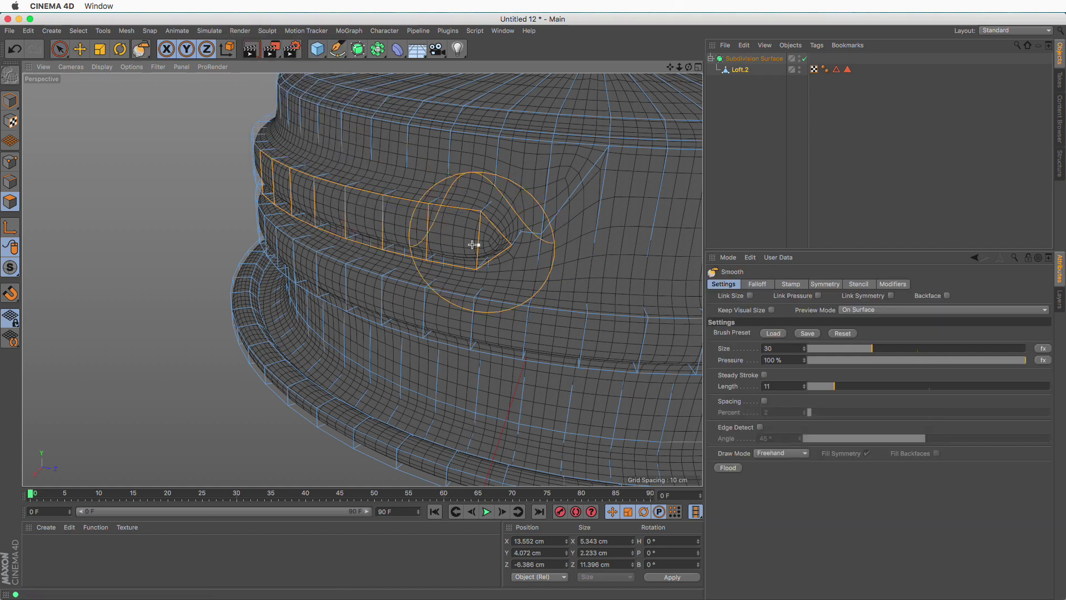
pyautogui.moveTo(476, 238)
pyautogui.mouseDown()
pyautogui.moveTo(488, 238)
pyautogui.moveTo(407, 236)
pyautogui.moveTo(356, 216)
pyautogui.moveTo(433, 203)
pyautogui.mouseUp()
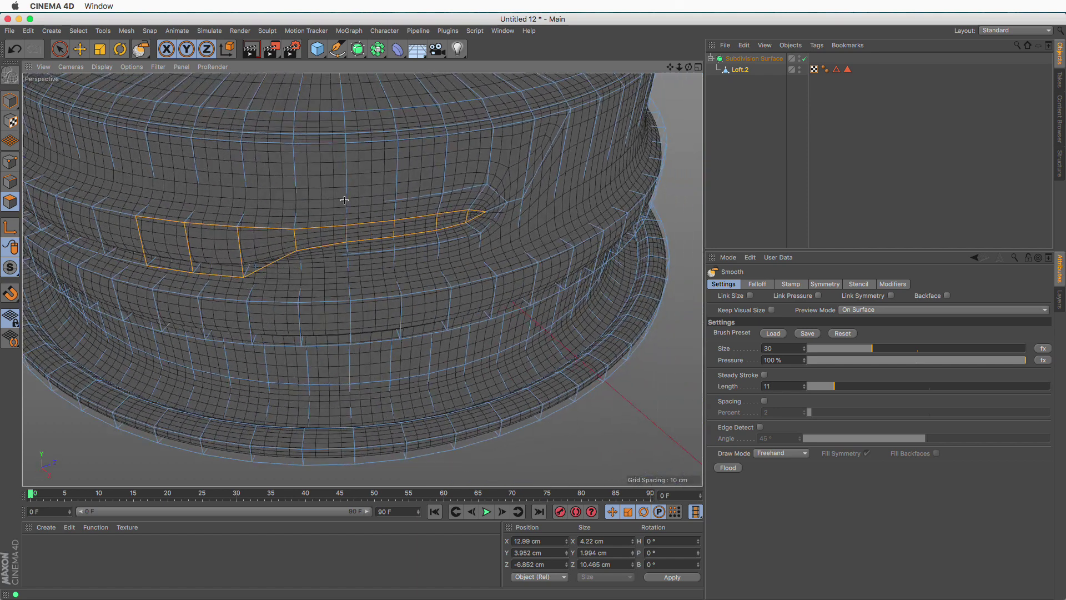
pyautogui.press('super+z')
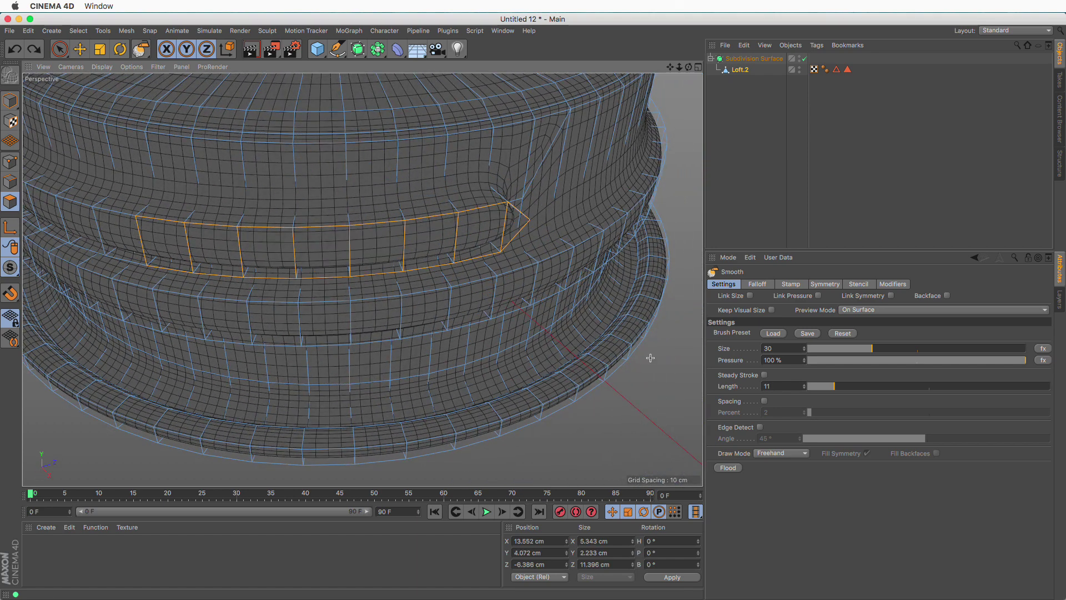
# Step: Set the Smooth brush's pressure to 5% and brush repeatedly along the selected thread faces to taper the thread's end
pyautogui.doubleClick(766, 360)
pyautogui.write('5')
pyautogui.press('Return')
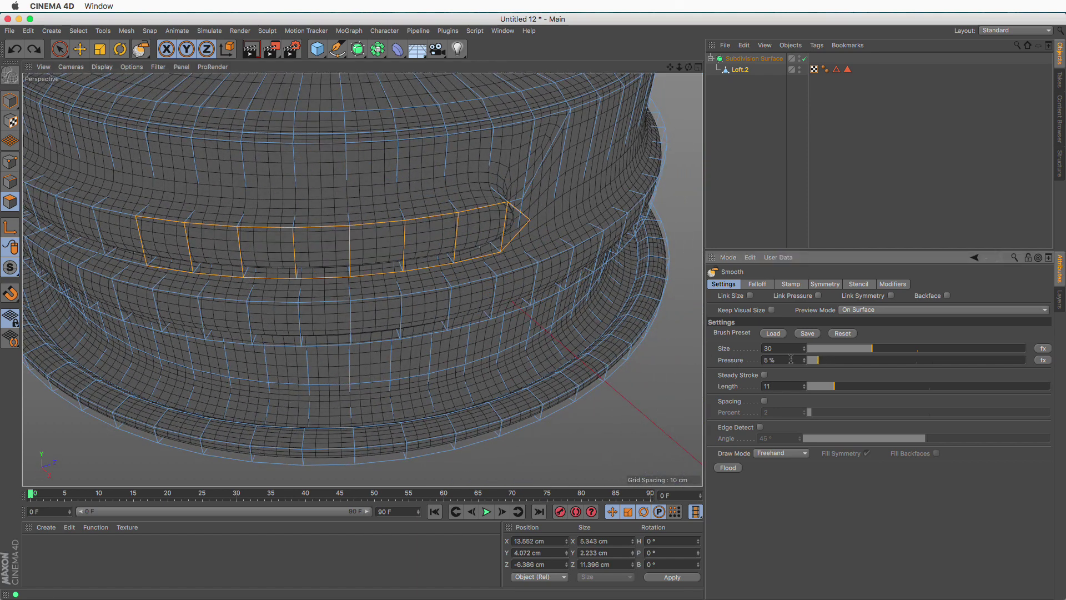
pyautogui.moveTo(536, 213)
pyautogui.mouseDown()
pyautogui.moveTo(494, 228)
pyautogui.moveTo(233, 241)
pyautogui.mouseUp()
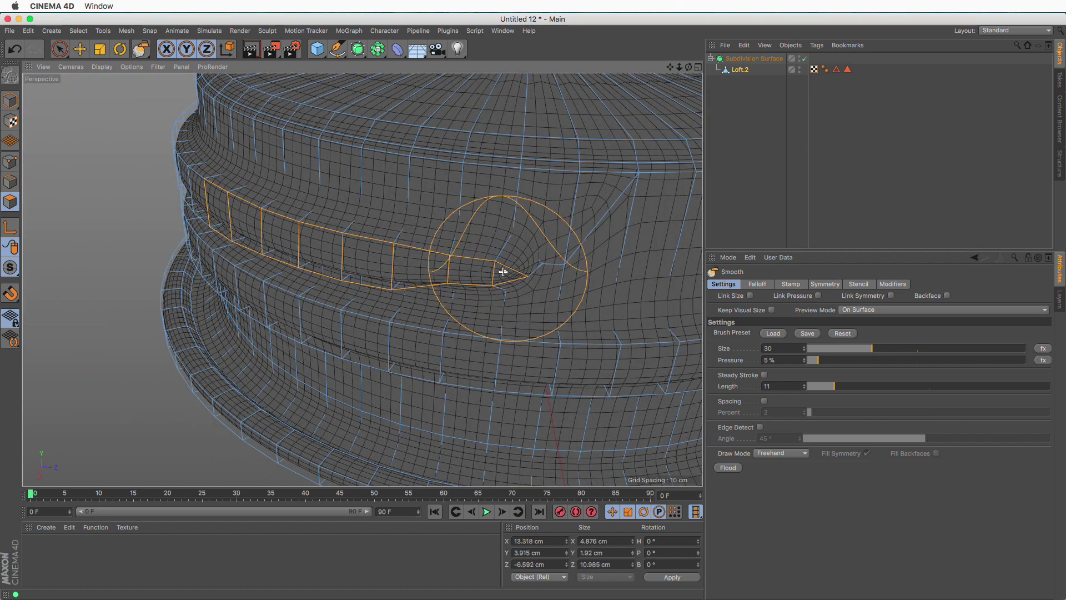
pyautogui.moveTo(503, 271)
pyautogui.mouseDown()
pyautogui.moveTo(411, 276)
pyautogui.moveTo(339, 260)
pyautogui.mouseUp()
pyautogui.keyDown('alt'); pyautogui.moveTo(458, 284); pyautogui.dragTo(438, 273); pyautogui.keyUp('alt')
pyautogui.moveTo(546, 282); pyautogui.dragTo(288, 278)
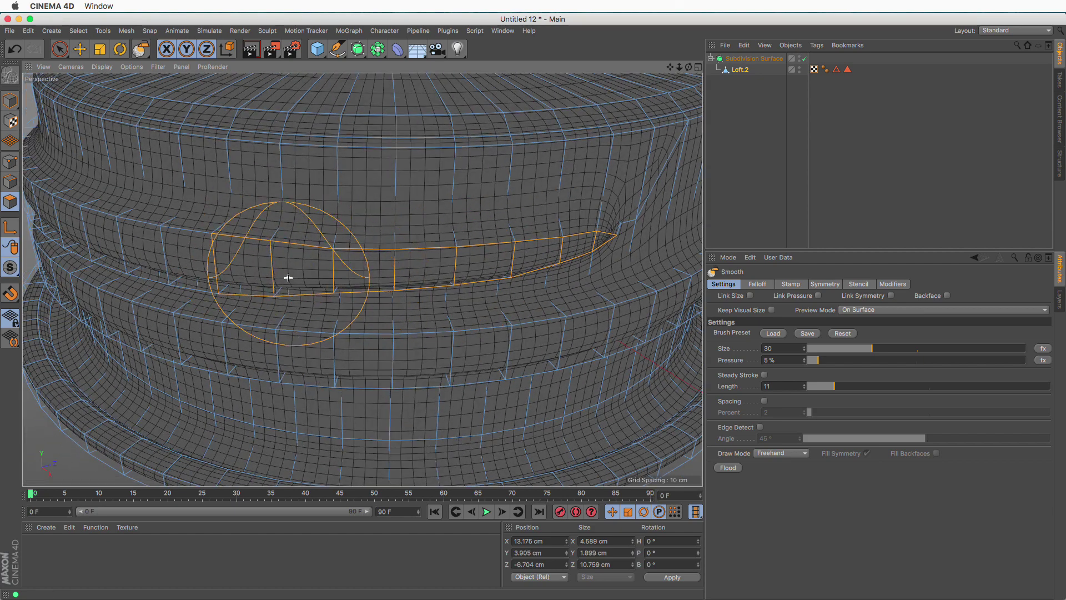
pyautogui.keyDown('alt'); pyautogui.moveTo(445, 264); pyautogui.dragTo(362, 268); pyautogui.keyUp('alt')
pyautogui.moveTo(661, 300); pyautogui.dragTo(600, 305)
# Step: Render the whole cap to examine the tapered thread end and take a closer look at its mesh
pyautogui.keyDown('alt'); pyautogui.moveTo(600, 304); pyautogui.dragTo(553, 319, button='right'); pyautogui.keyUp('alt')
pyautogui.keyDown('alt'); pyautogui.moveTo(553, 319); pyautogui.dragTo(380, 251, button='middle'); pyautogui.keyUp('alt')
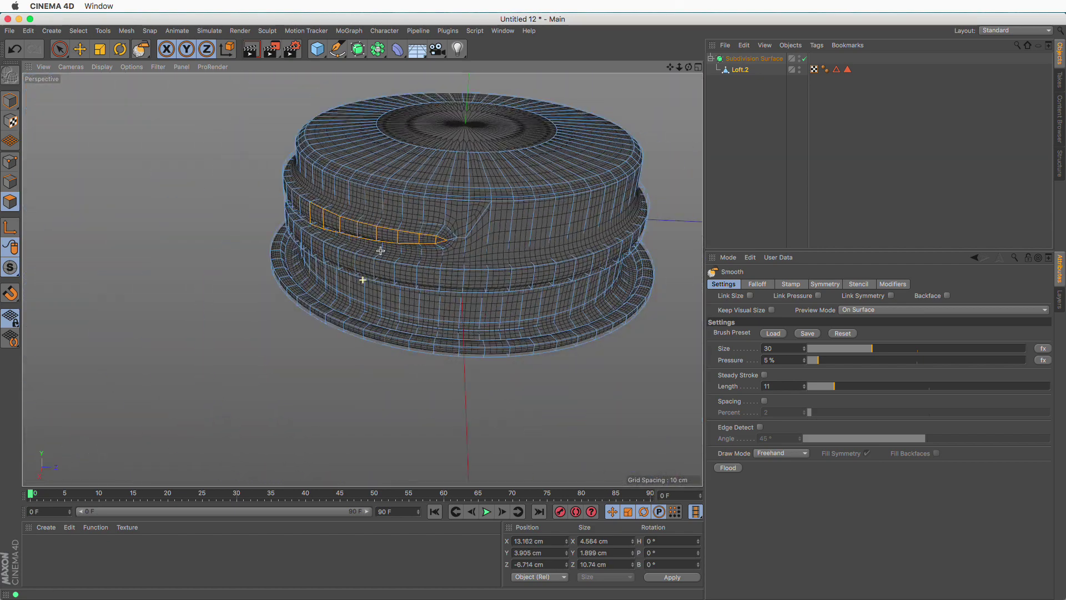
pyautogui.keyDown('alt'); pyautogui.moveTo(380, 250); pyautogui.dragTo(478, 274); pyautogui.keyUp('alt')
pyautogui.press('super+r')
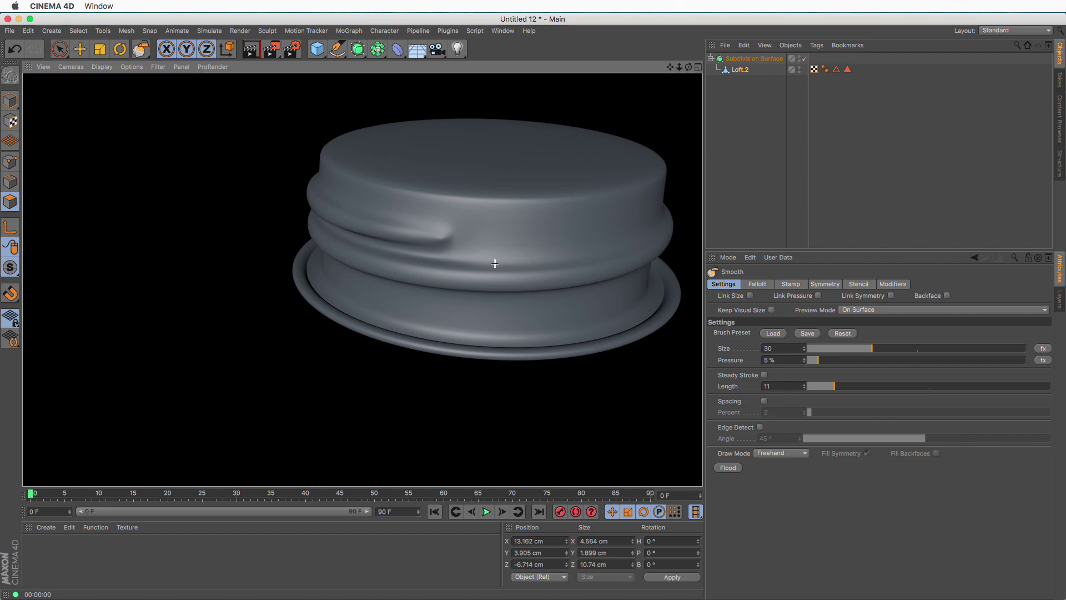
pyautogui.scroll(5, 495, 263)
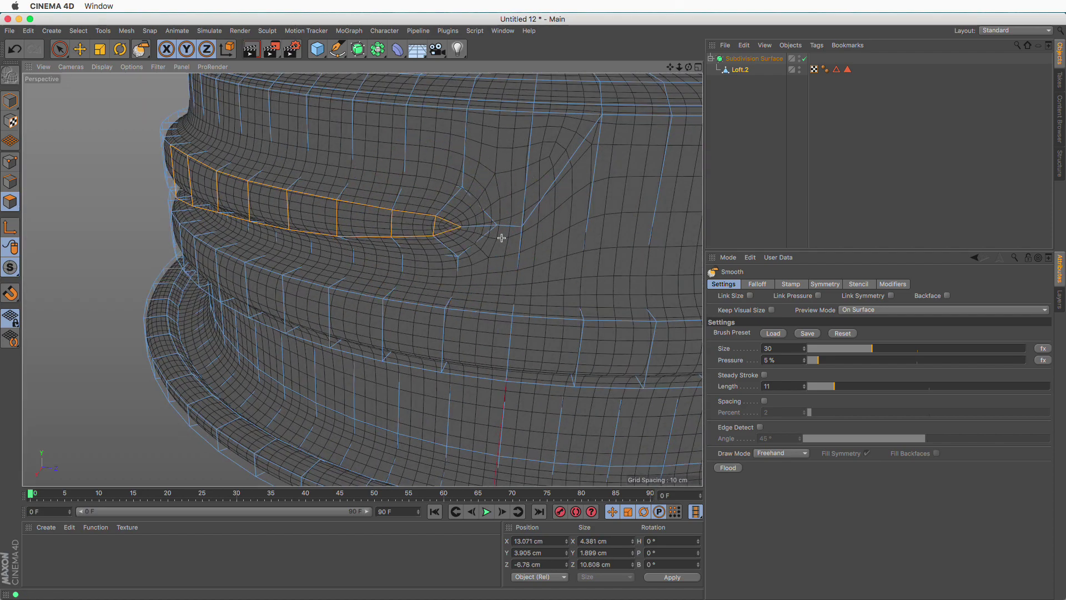
# Step: Brush over the upper thread's pointed end with the Smooth brush to soften its taper further, rendering the view after each stroke
pyautogui.moveTo(502, 238)
pyautogui.mouseDown()
pyautogui.moveTo(535, 286)
pyautogui.moveTo(495, 278)
pyautogui.mouseUp()
pyautogui.press('super+r')
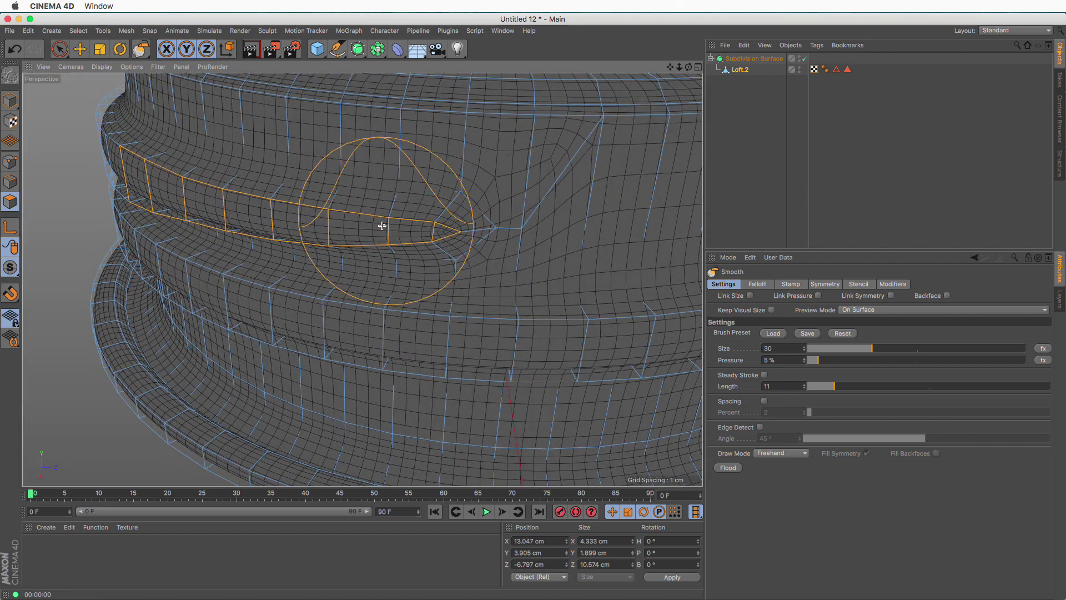
pyautogui.moveTo(382, 226)
pyautogui.mouseDown()
pyautogui.moveTo(485, 226)
pyautogui.moveTo(475, 255)
pyautogui.mouseUp()
pyautogui.press('super+r')
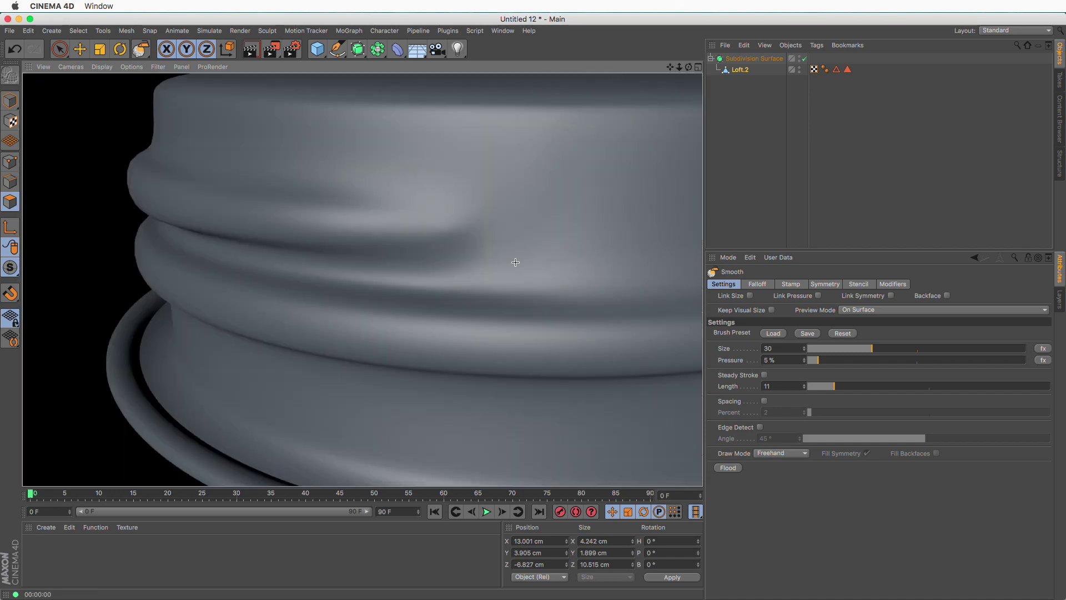
# Step: Select the outer faces of the lower thread with Live Selection, from its pointed end backward along the spiral
pyautogui.keyDown('alt'); pyautogui.moveTo(563, 255); pyautogui.dragTo(455, 281, button='right'); pyautogui.keyUp('alt')
pyautogui.keyDown('alt'); pyautogui.moveTo(599, 278); pyautogui.dragTo(542, 276, button='middle'); pyautogui.keyUp('alt')
pyautogui.keyDown('alt'); pyautogui.moveTo(543, 276); pyautogui.dragTo(372, 318); pyautogui.keyUp('alt')
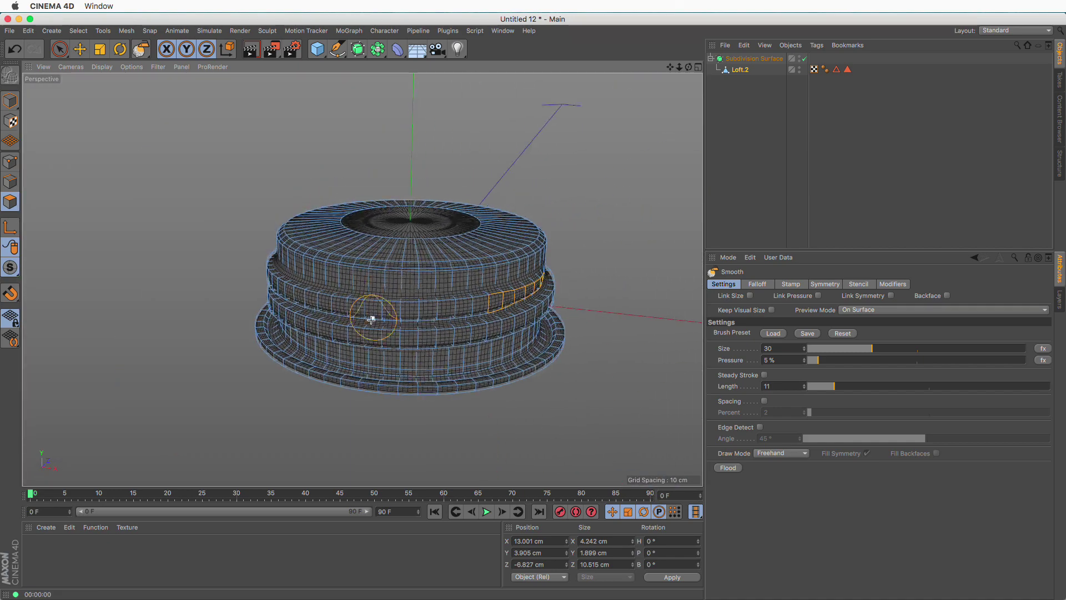
pyautogui.keyDown('alt'); pyautogui.moveTo(372, 318); pyautogui.dragTo(515, 272, button='middle'); pyautogui.keyUp('alt')
pyautogui.moveTo(515, 272)
pyautogui.keyDown('alt'); pyautogui.mouseDown()
pyautogui.moveTo(465, 267)
pyautogui.moveTo(339, 310)
pyautogui.moveTo(344, 335)
pyautogui.moveTo(421, 323)
pyautogui.mouseUp(); pyautogui.keyUp('alt')
pyautogui.scroll(3, 334, 325)
pyautogui.click(58, 50)
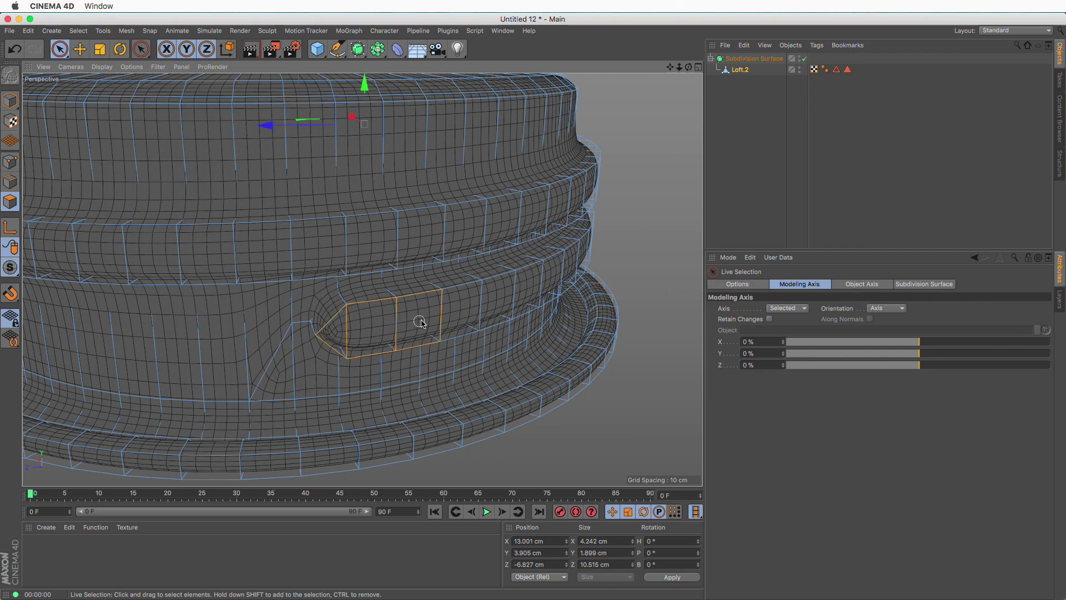
pyautogui.moveTo(566, 270); pyautogui.dragTo(568, 268)
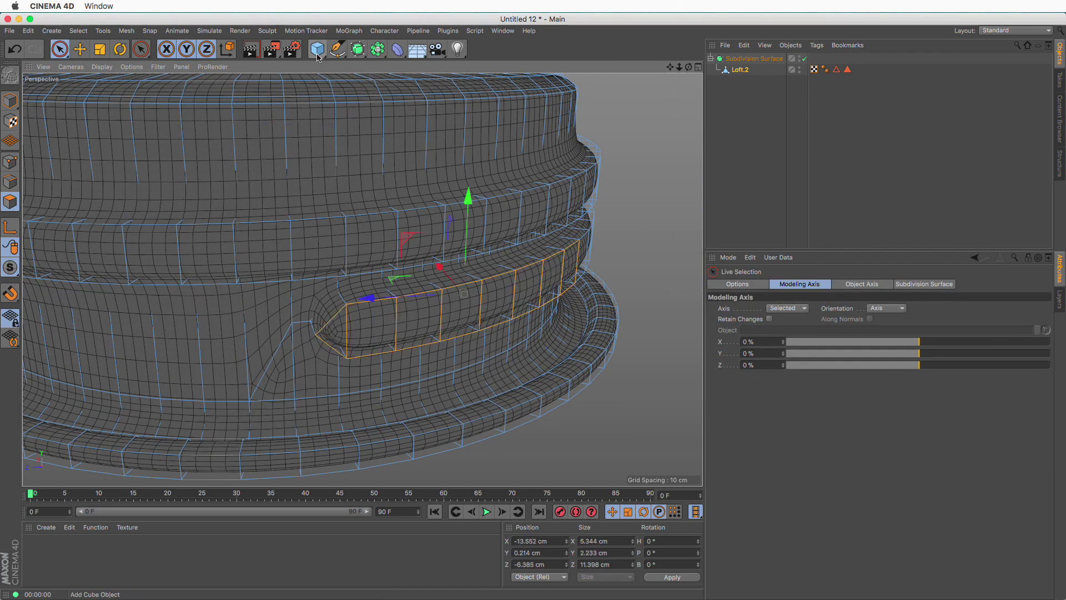
# Step: Activate the Smooth sculpting brush and brush repeatedly along the selected lower thread faces to taper that end
pyautogui.click(268, 32)
pyautogui.moveTo(323, 90)
pyautogui.click(371, 113)
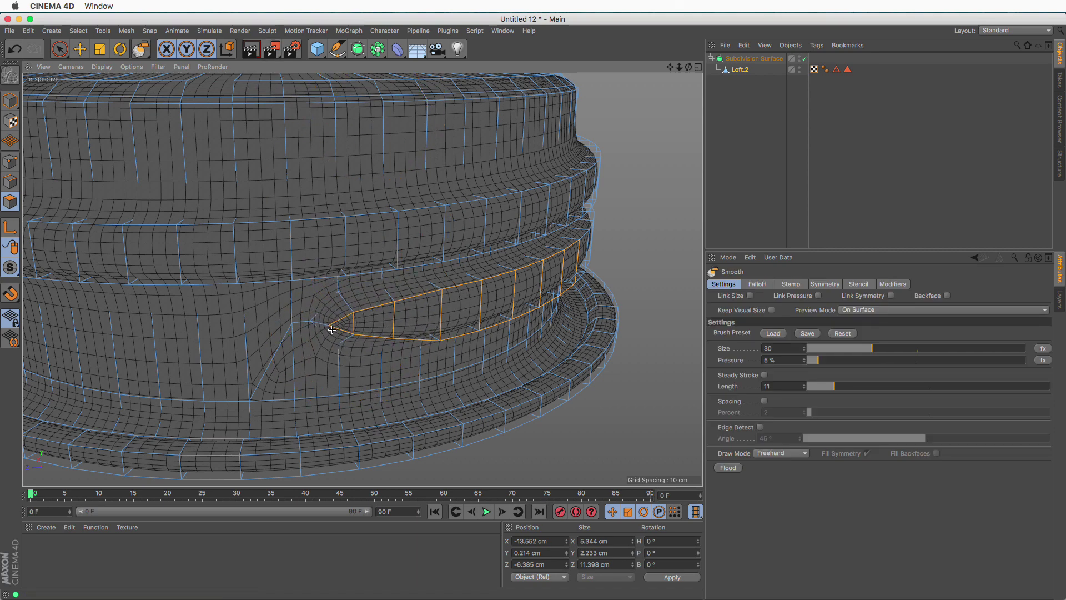
pyautogui.moveTo(491, 308); pyautogui.dragTo(467, 316)
pyautogui.keyDown('alt'); pyautogui.moveTo(467, 316); pyautogui.dragTo(512, 319); pyautogui.keyUp('alt')
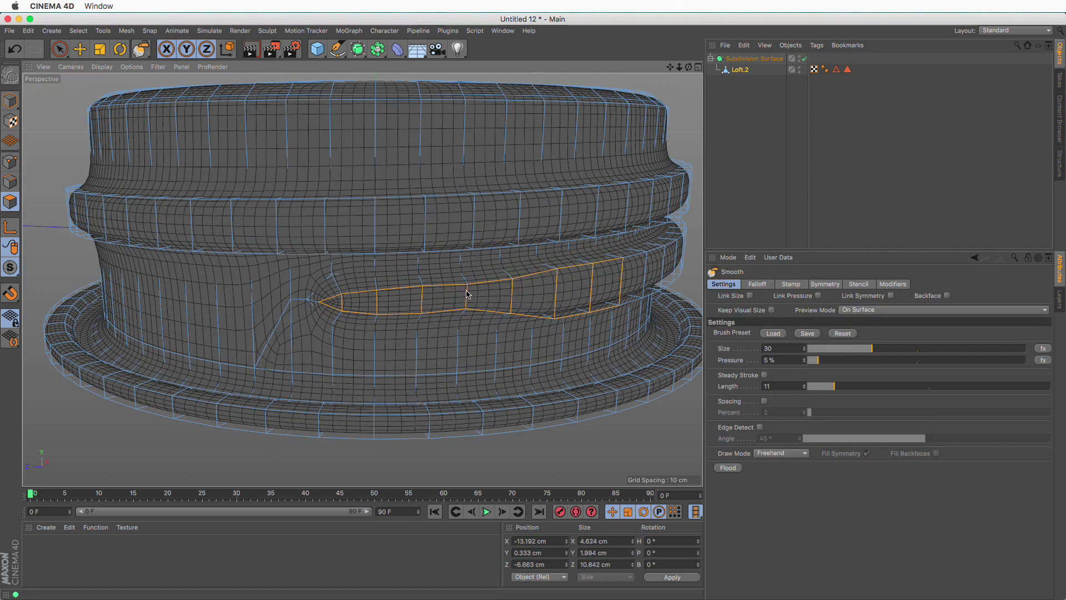
pyautogui.moveTo(466, 294); pyautogui.dragTo(398, 298)
pyautogui.moveTo(479, 280)
pyautogui.keyDown('alt'); pyautogui.mouseDown()
pyautogui.moveTo(502, 293)
pyautogui.moveTo(489, 311)
pyautogui.moveTo(586, 293)
pyautogui.moveTo(455, 307)
pyautogui.mouseUp(); pyautogui.keyUp('alt')
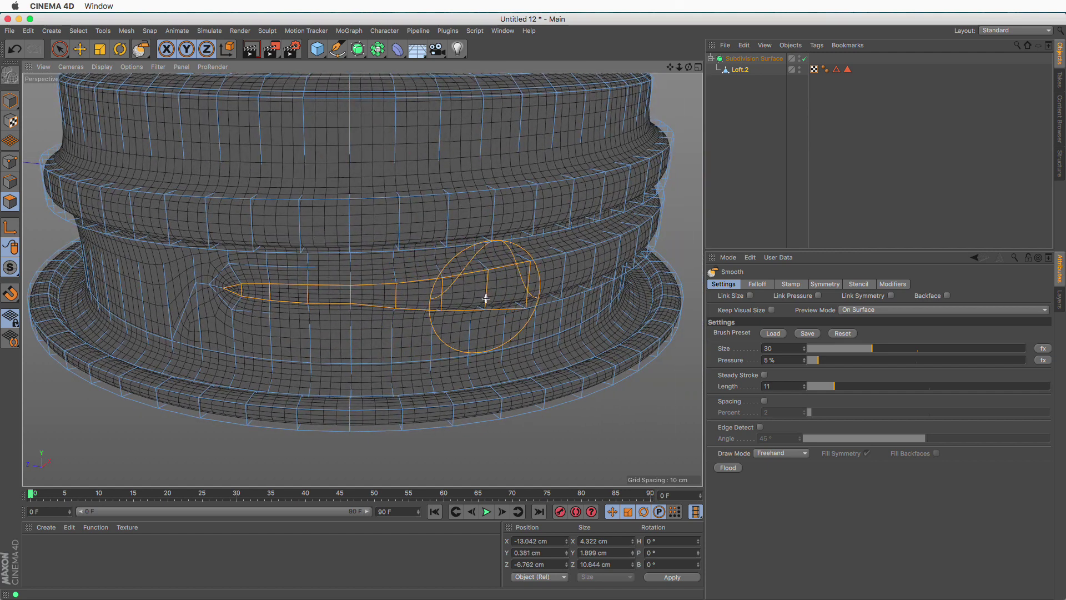
# Step: Render the lower thread's end for checking and refine its taper with more Smooth strokes from the tip backward
pyautogui.press('super+r')
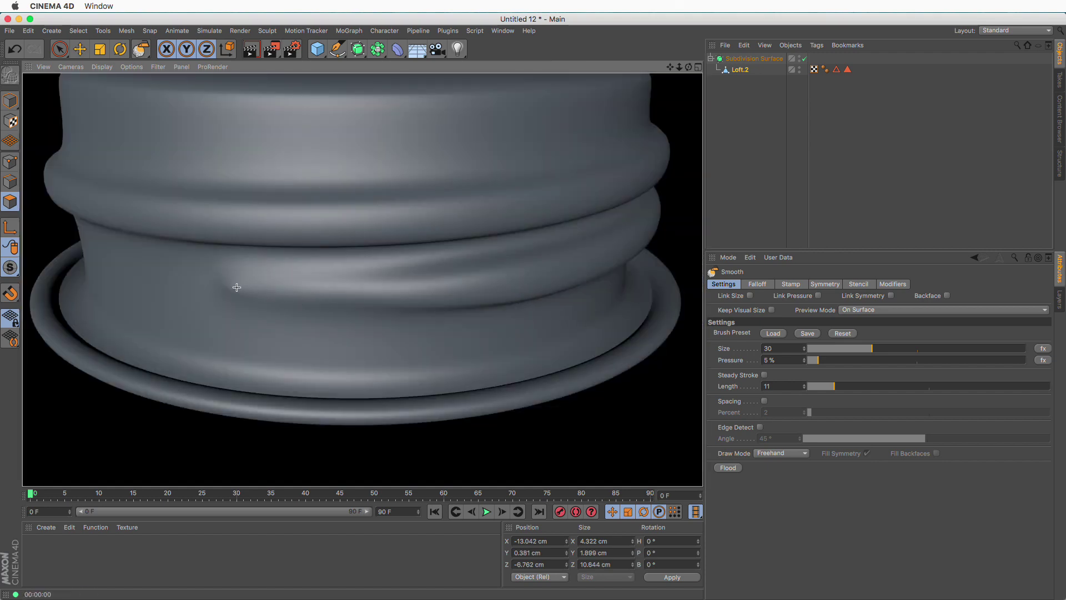
pyautogui.click(238, 288)
pyautogui.moveTo(249, 290); pyautogui.dragTo(410, 290)
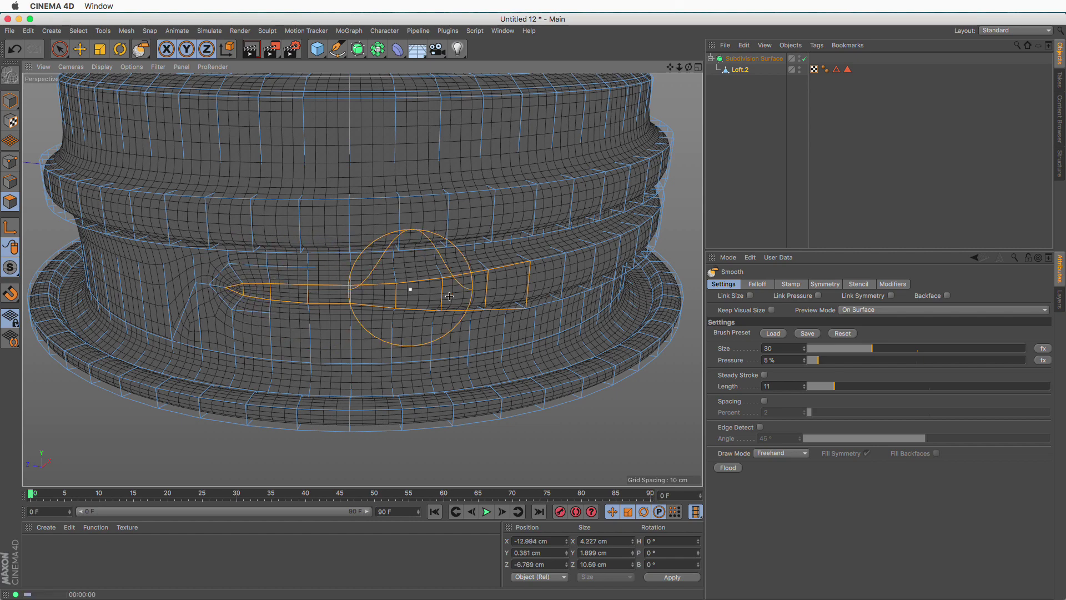
pyautogui.press('super+r')
# Step: Render the whole cap to examine its overall shape with both thread ends tapered
pyautogui.keyDown('alt'); pyautogui.moveTo(520, 267); pyautogui.dragTo(465, 285, button='right'); pyautogui.keyUp('alt')
pyautogui.keyDown('alt'); pyautogui.moveTo(465, 285); pyautogui.dragTo(362, 269, button='middle'); pyautogui.keyUp('alt')
pyautogui.moveTo(362, 268)
pyautogui.keyDown('alt'); pyautogui.mouseDown()
pyautogui.moveTo(438, 261)
pyautogui.moveTo(545, 288)
pyautogui.moveTo(442, 261)
pyautogui.moveTo(436, 270)
pyautogui.mouseUp(); pyautogui.keyUp('alt')
pyautogui.press('super+r')
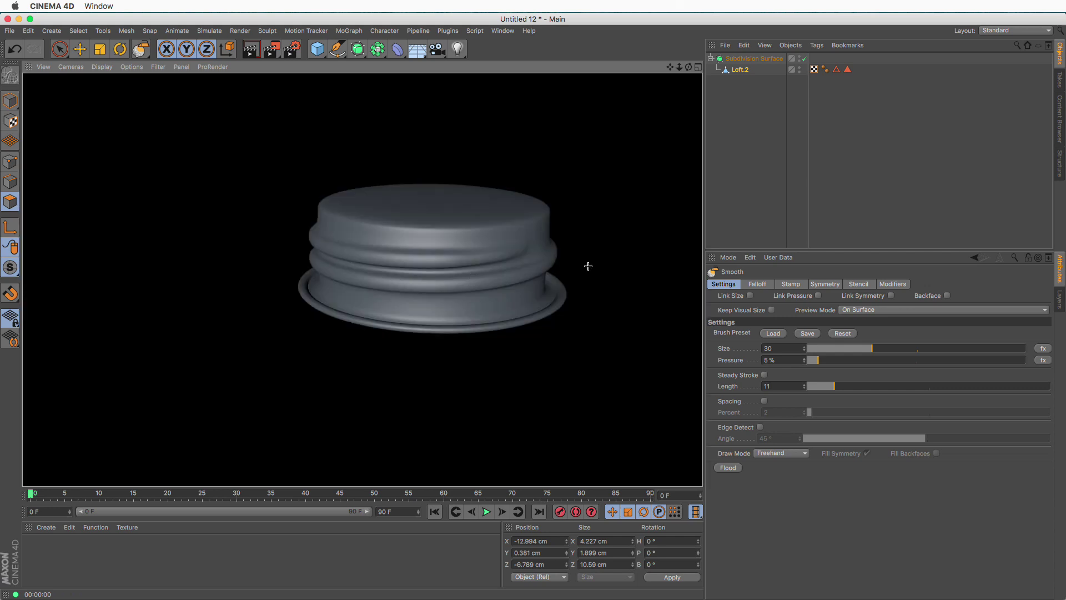